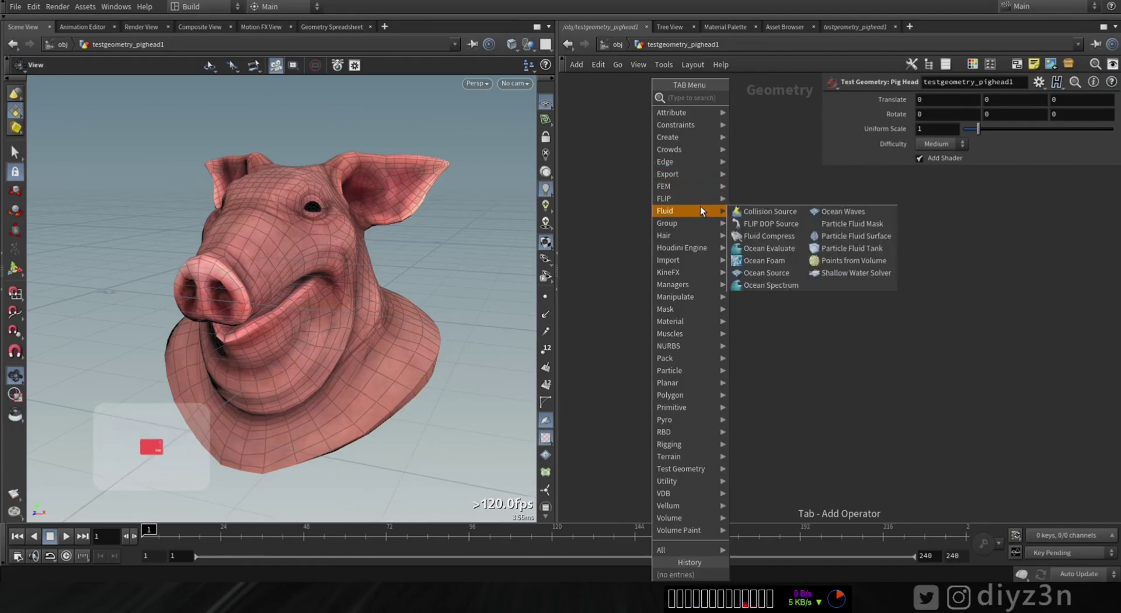
- Add a Fur node fed by the pig head geometry, display its result and check the node's info
{"action": "mouse_move", "coordinate": [698, 235]}
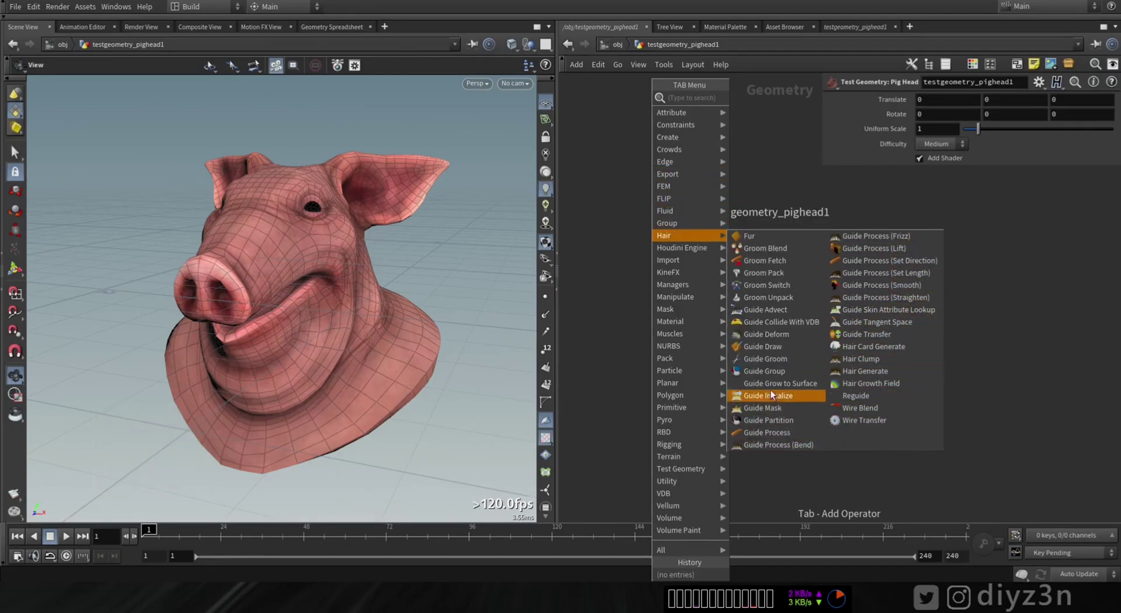
{"action": "left_click", "coordinate": [766, 240]}
{"action": "left_click", "coordinate": [689, 303]}
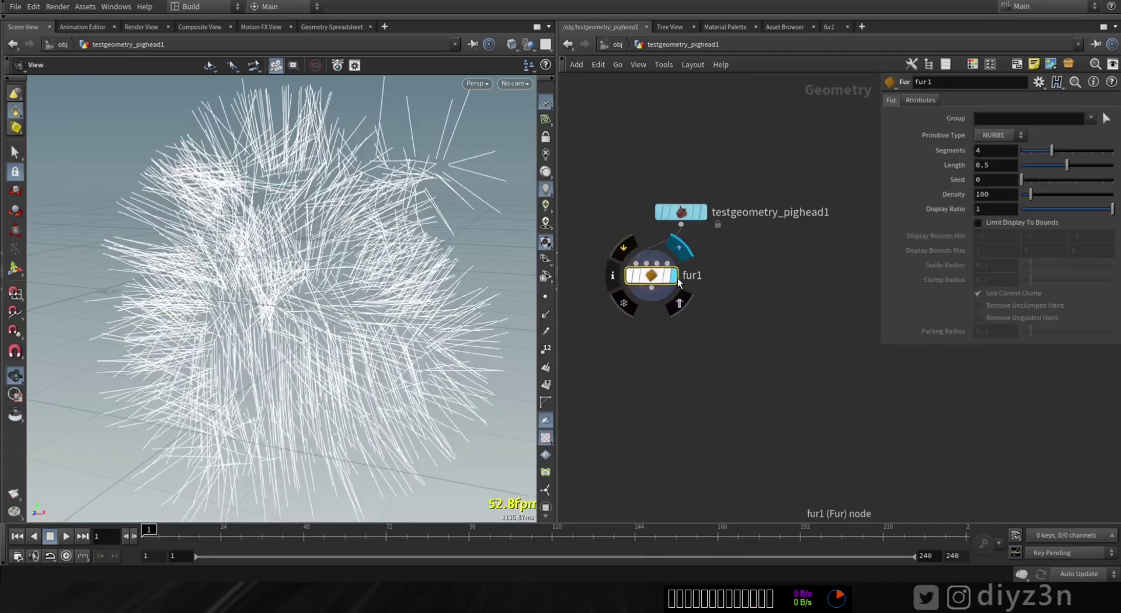
{"action": "mouse_move", "coordinate": [234, 250]}
{"action": "left_mouse_down"}
{"action": "mouse_move", "coordinate": [263, 225]}
{"action": "mouse_move", "coordinate": [220, 249]}
{"action": "left_mouse_up"}
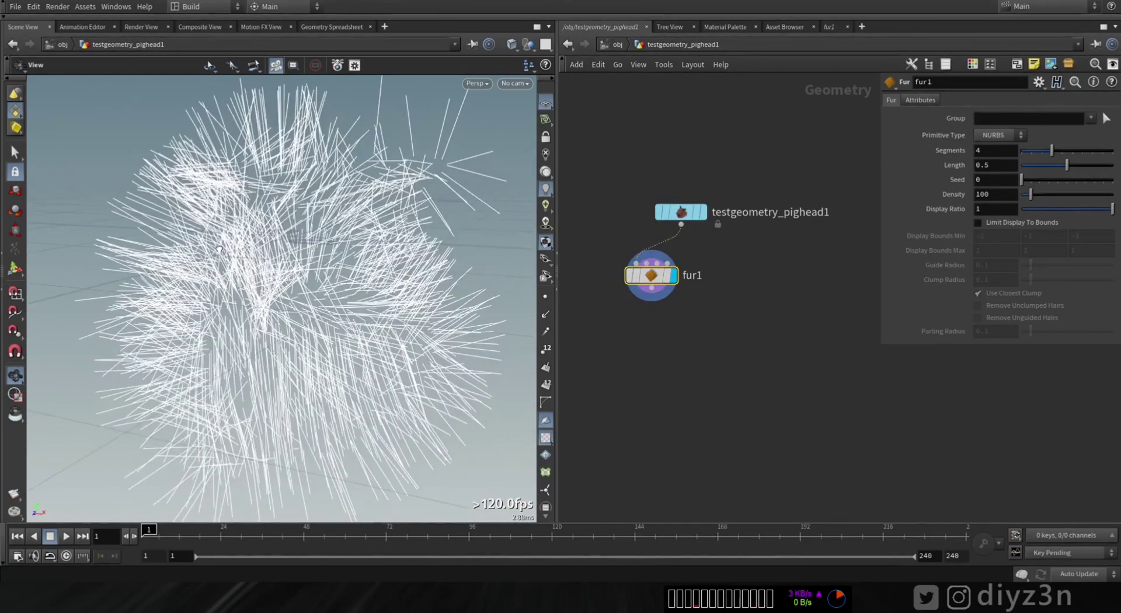
{"action": "middle_click", "coordinate": [647, 280]}
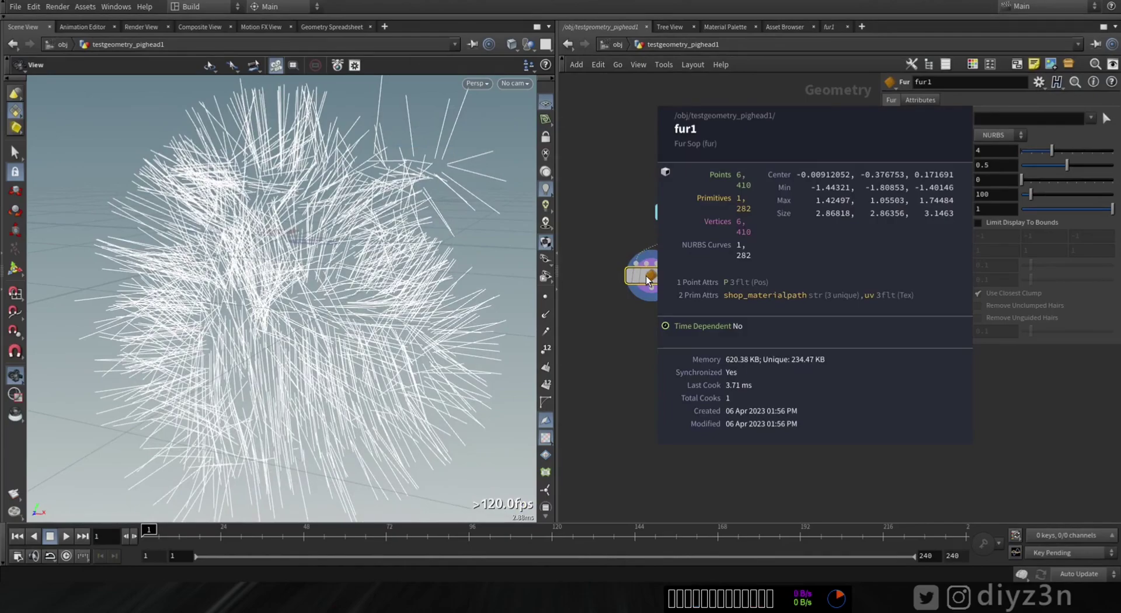
{"action": "left_click_drag", "start_coordinate": [647, 280], "coordinate": [696, 294]}
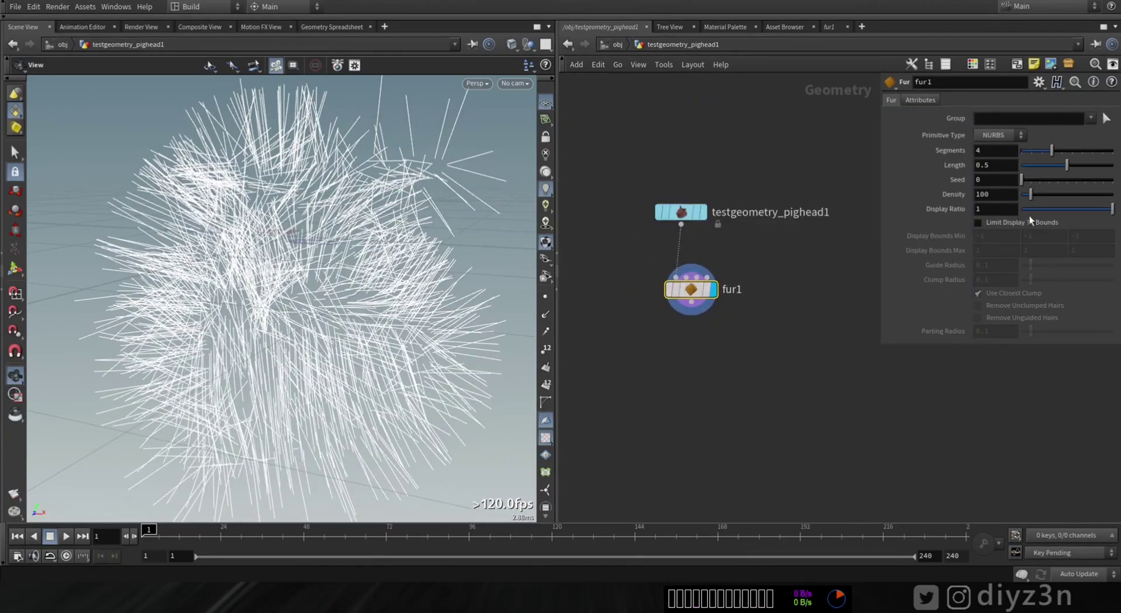
- Set the Fur node's segments to 2 and its length to 0.147
{"action": "left_click_drag", "start_coordinate": [1067, 165], "coordinate": [1034, 176]}
{"action": "left_click_drag", "start_coordinate": [374, 235], "coordinate": [327, 245]}
- Try to pick the skin group for the Fur node interactively from the geometry
{"action": "left_click", "coordinate": [1106, 117]}
{"action": "left_click", "coordinate": [1088, 149]}
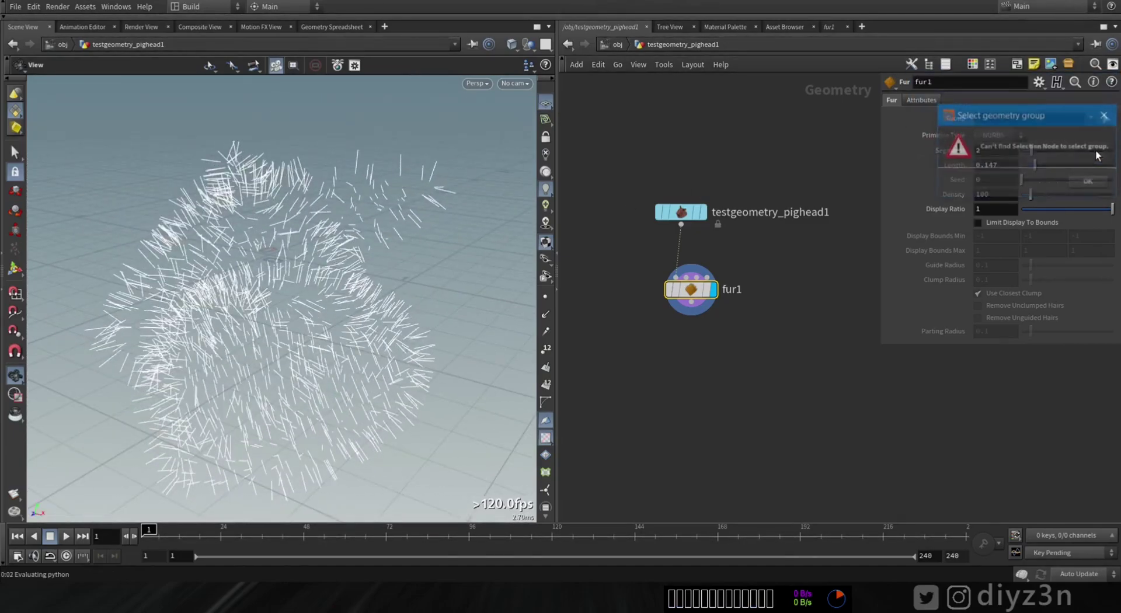
{"action": "left_click", "coordinate": [1089, 183]}
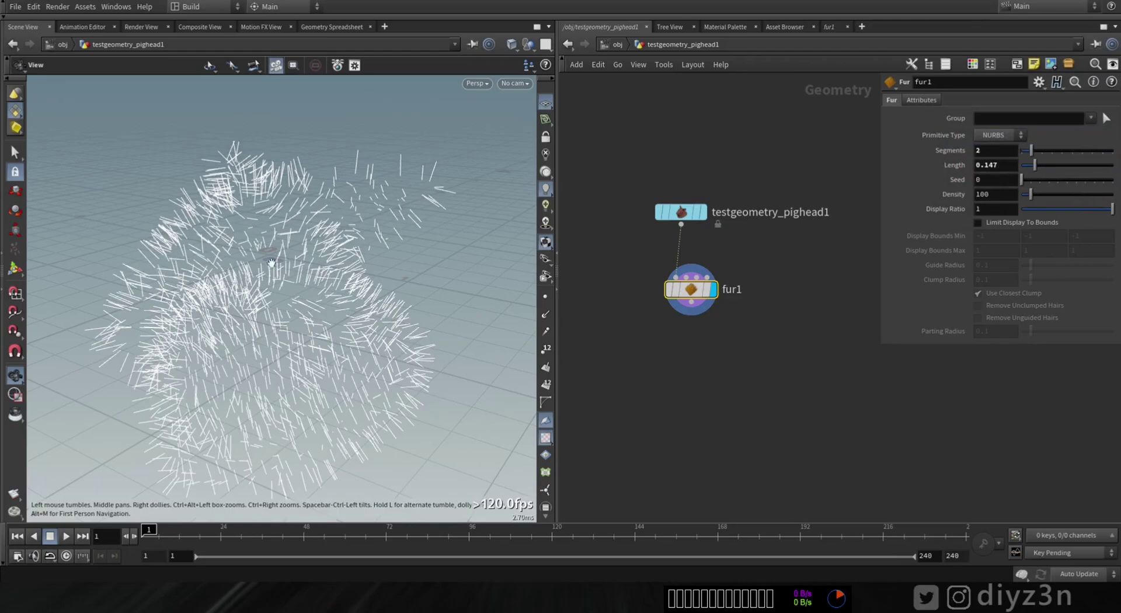
- Insert a Group Create node between the pig head geometry and the Fur node
{"action": "left_click_drag", "start_coordinate": [681, 212], "coordinate": [663, 185]}
{"action": "key", "text": "Tab"}
{"action": "type", "text": "gr"}
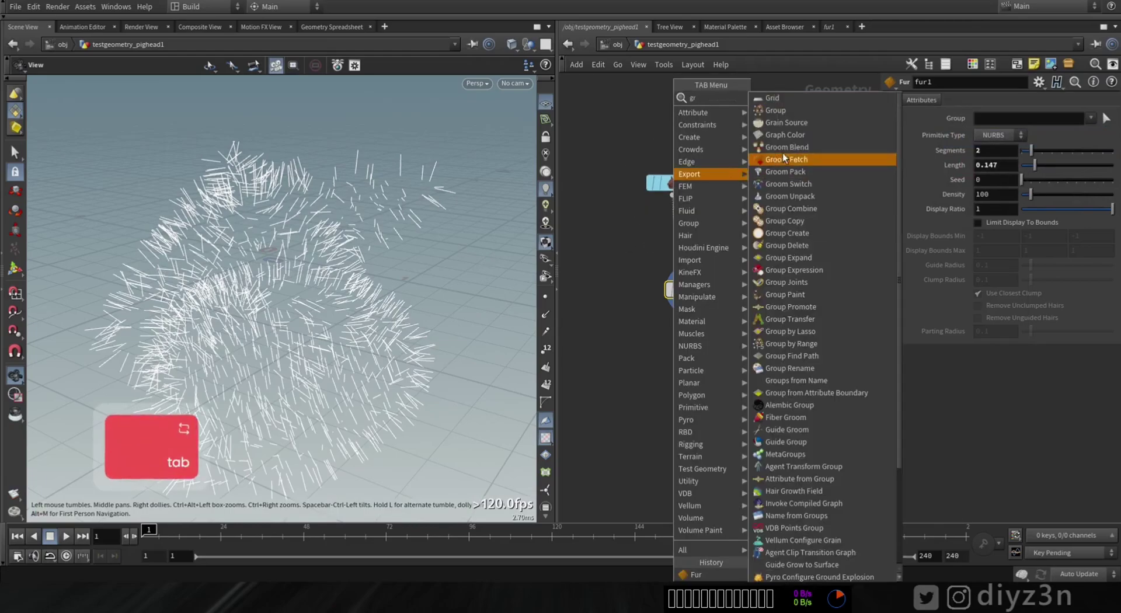
{"action": "left_click", "coordinate": [775, 110]}
{"action": "left_click", "coordinate": [670, 233]}
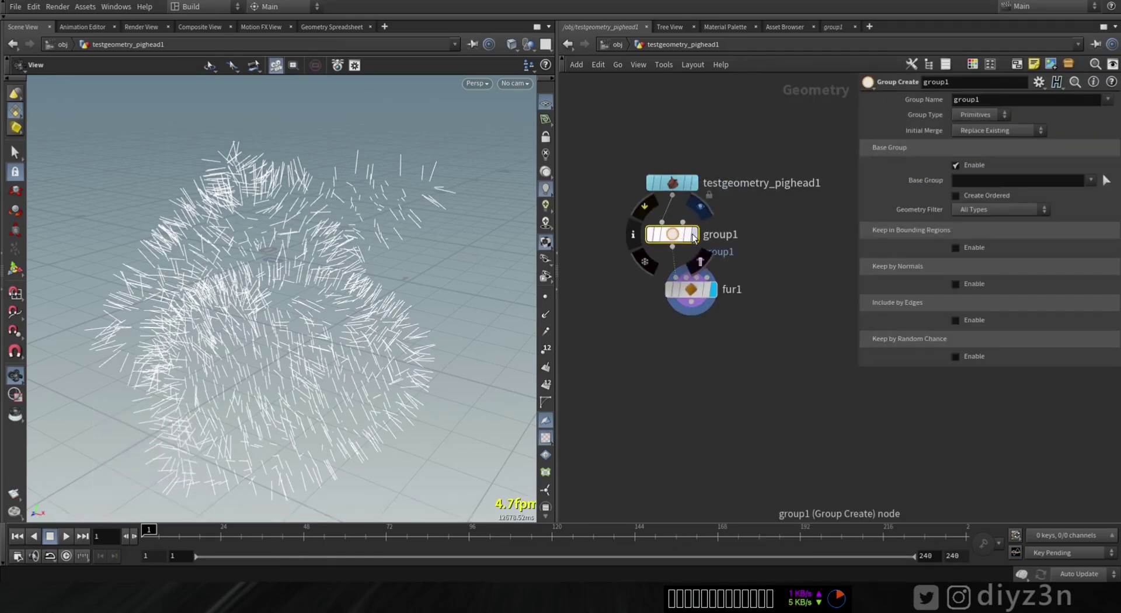
- Set the group type to Points and pick the points around the pig's snout and face as base group
{"action": "left_click", "coordinate": [980, 140]}
{"action": "left_click", "coordinate": [1106, 180]}
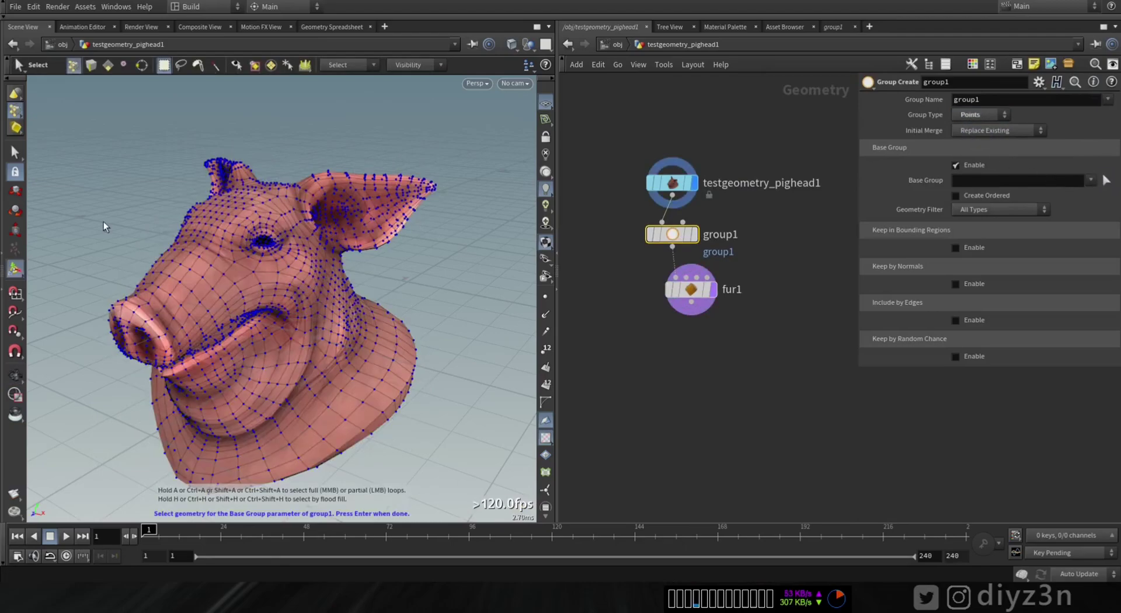
{"action": "left_click_drag", "start_coordinate": [147, 217], "coordinate": [260, 340]}
{"action": "key", "text": "Return"}
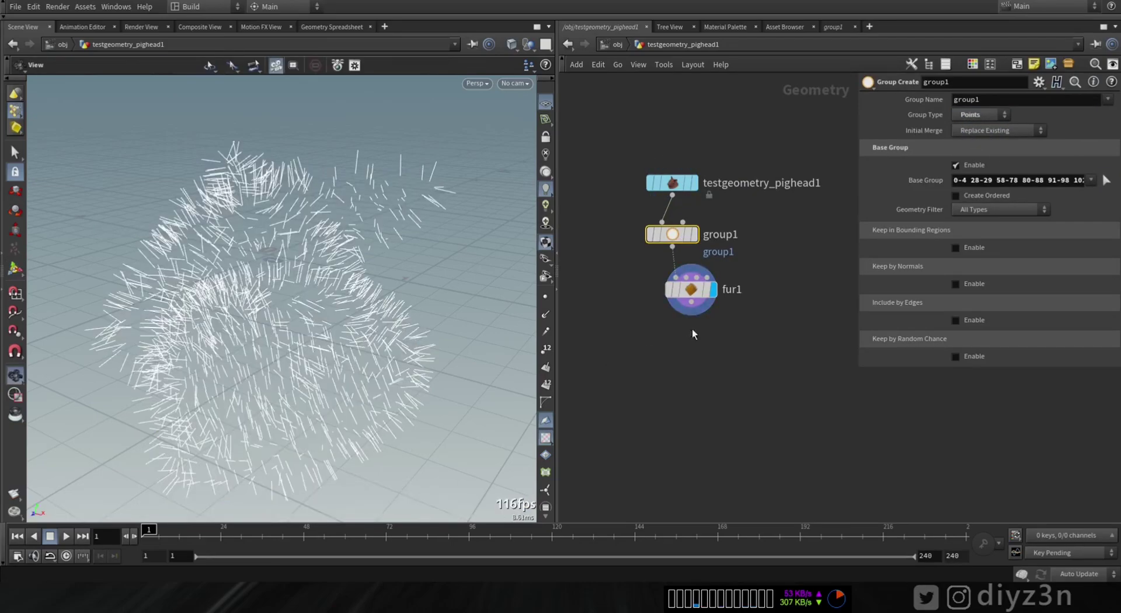
- Change the group type to Primitives and reselect the faces around the snout as base group
{"action": "left_click", "coordinate": [691, 289]}
{"action": "left_click", "coordinate": [685, 239]}
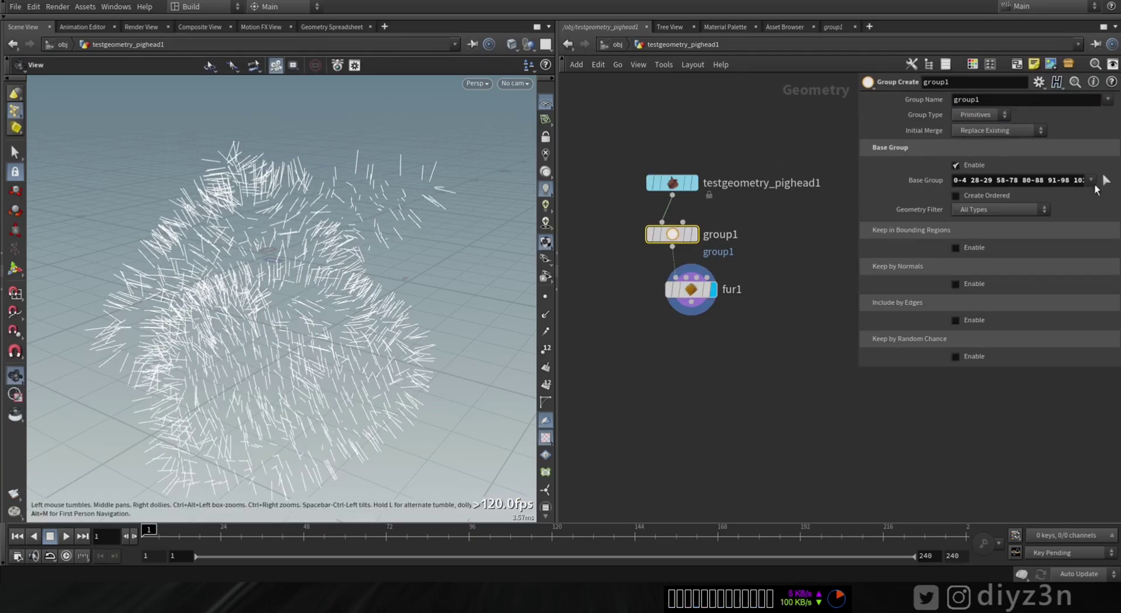
{"action": "left_click", "coordinate": [1105, 181]}
{"action": "left_click_drag", "start_coordinate": [152, 243], "coordinate": [280, 299]}
{"action": "key", "text": "Return"}
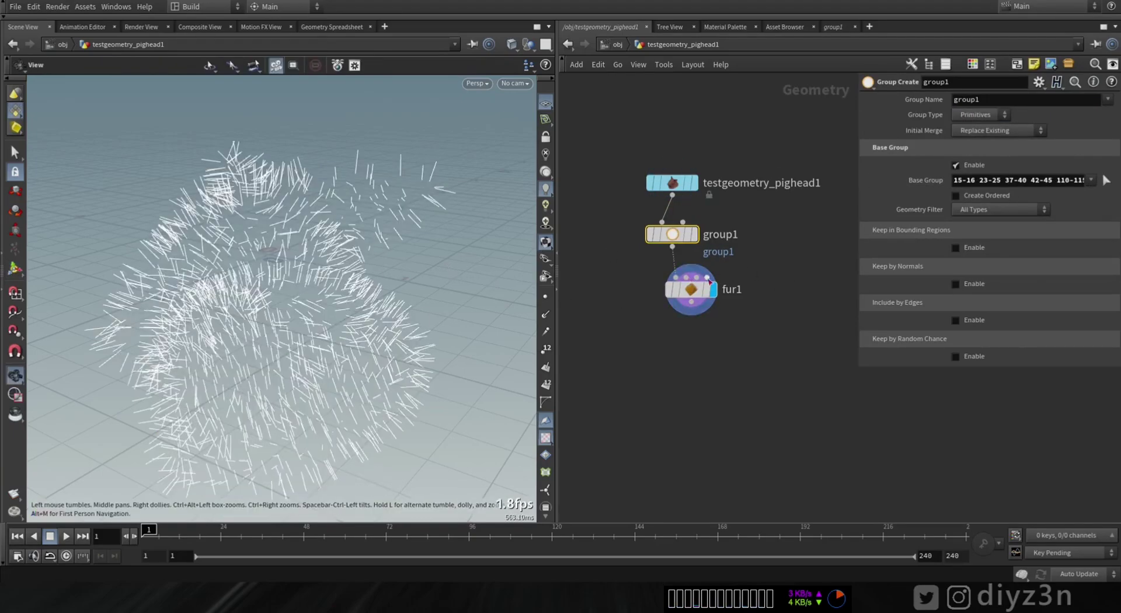
- Check the Fur node's parameters and try Edges as the group type of the Group Create node
{"action": "left_click", "coordinate": [709, 282]}
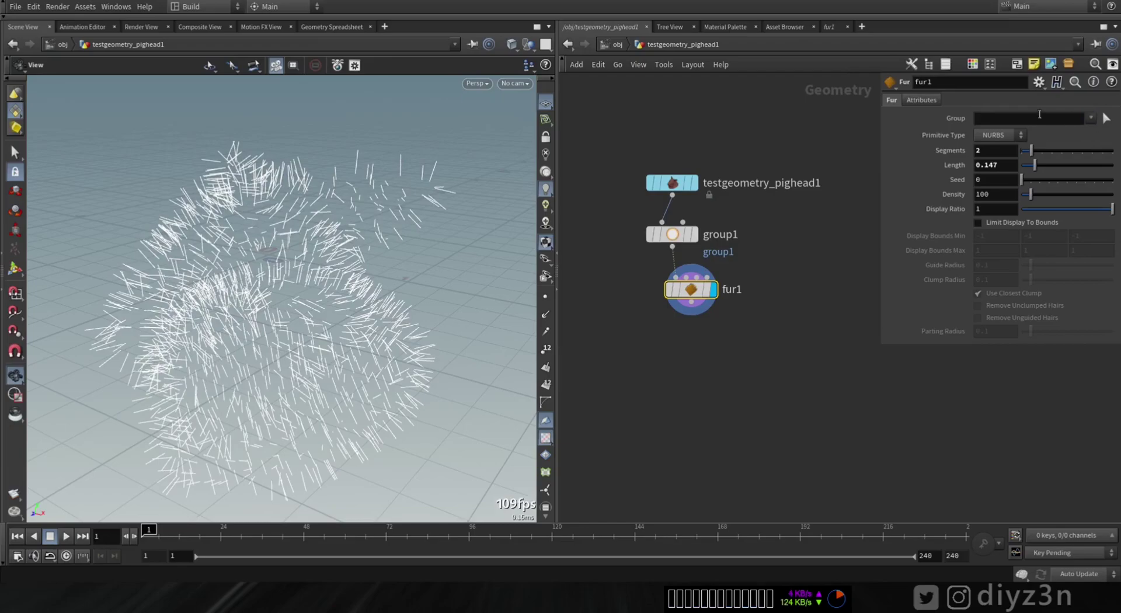
{"action": "left_click", "coordinate": [924, 99]}
{"action": "left_click", "coordinate": [892, 99]}
{"action": "left_click", "coordinate": [700, 236]}
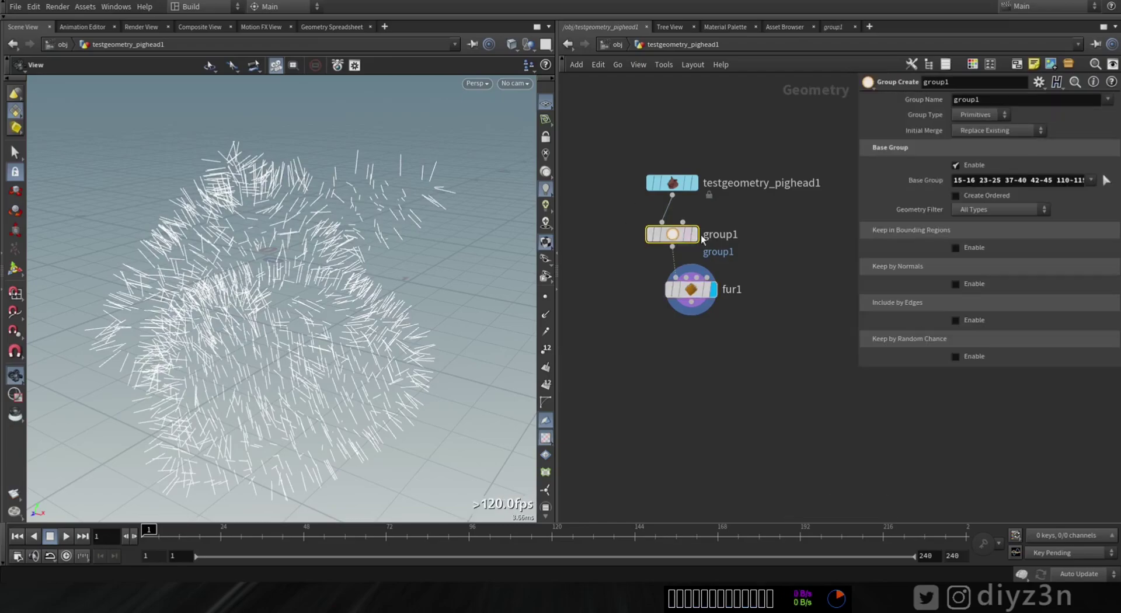
{"action": "left_click", "coordinate": [974, 153]}
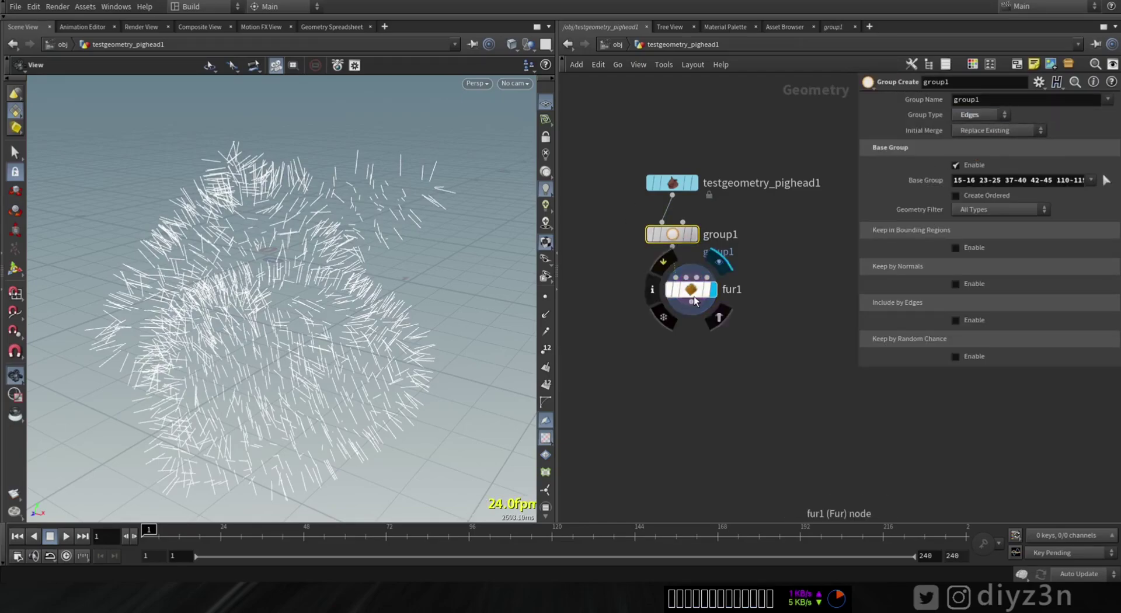
{"action": "left_click", "coordinate": [693, 295]}
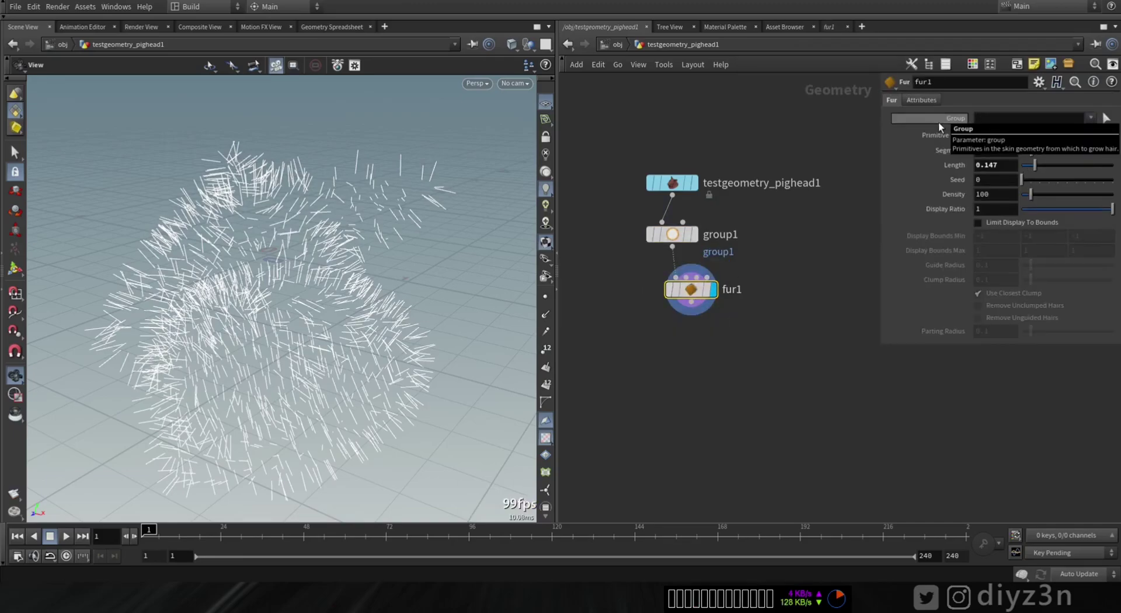
- Delete the Group Create node and the Fur node, leaving only the pig head geometry
{"action": "left_click", "coordinate": [672, 235]}
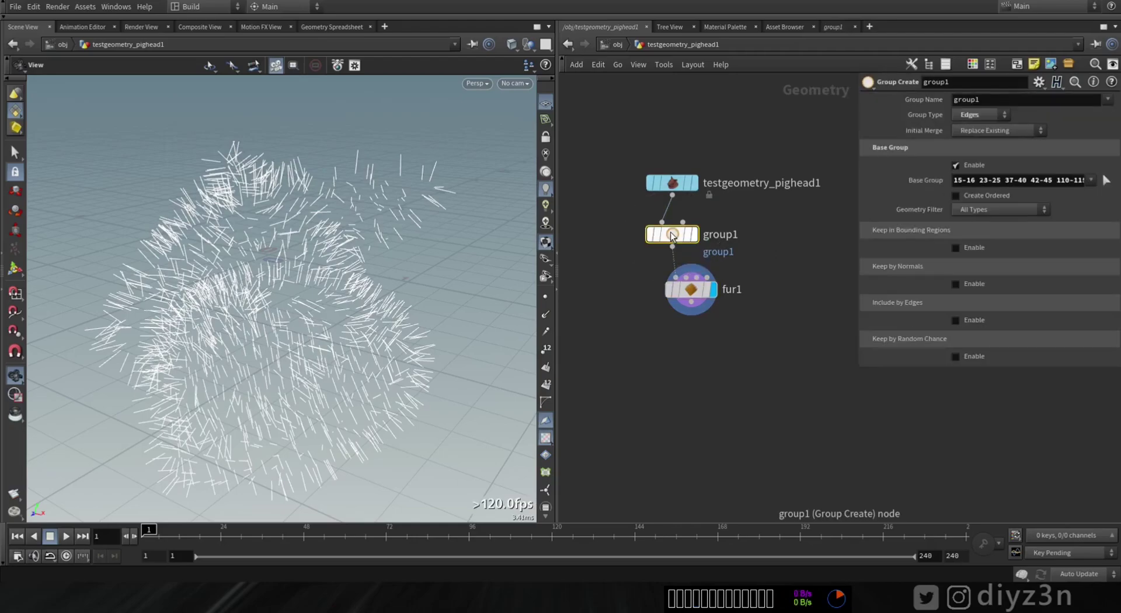
{"action": "key", "text": "Delete"}
{"action": "left_click_drag", "start_coordinate": [199, 266], "coordinate": [245, 259], "text": "alt"}
{"action": "left_click_drag", "start_coordinate": [692, 291], "coordinate": [672, 297]}
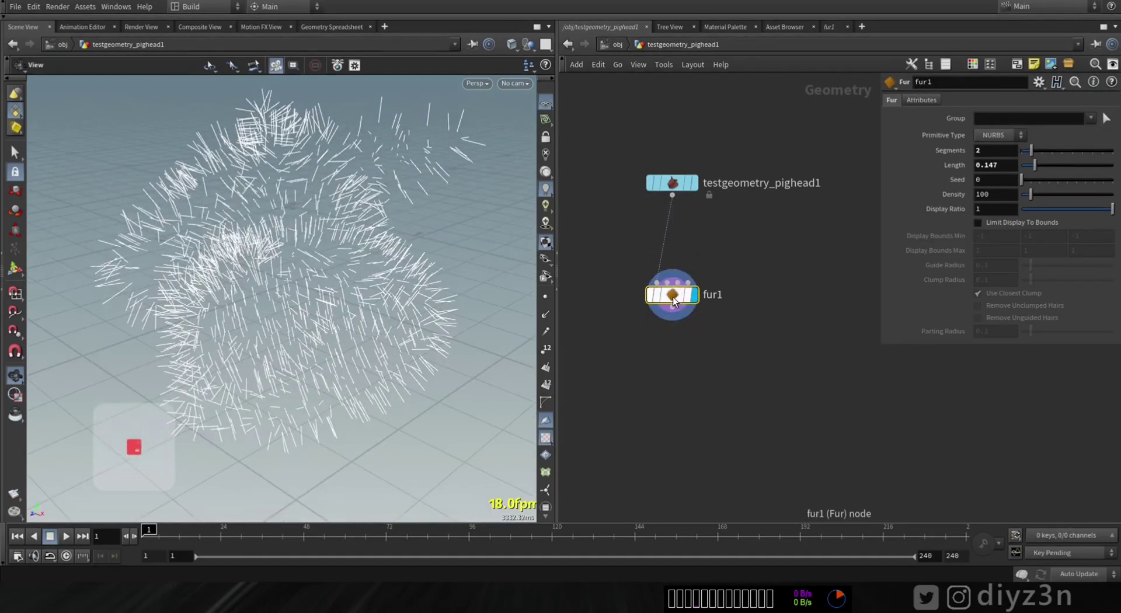
{"action": "key", "text": "Delete"}
{"action": "key", "text": "Tab"}
{"action": "mouse_move", "coordinate": [704, 210]}
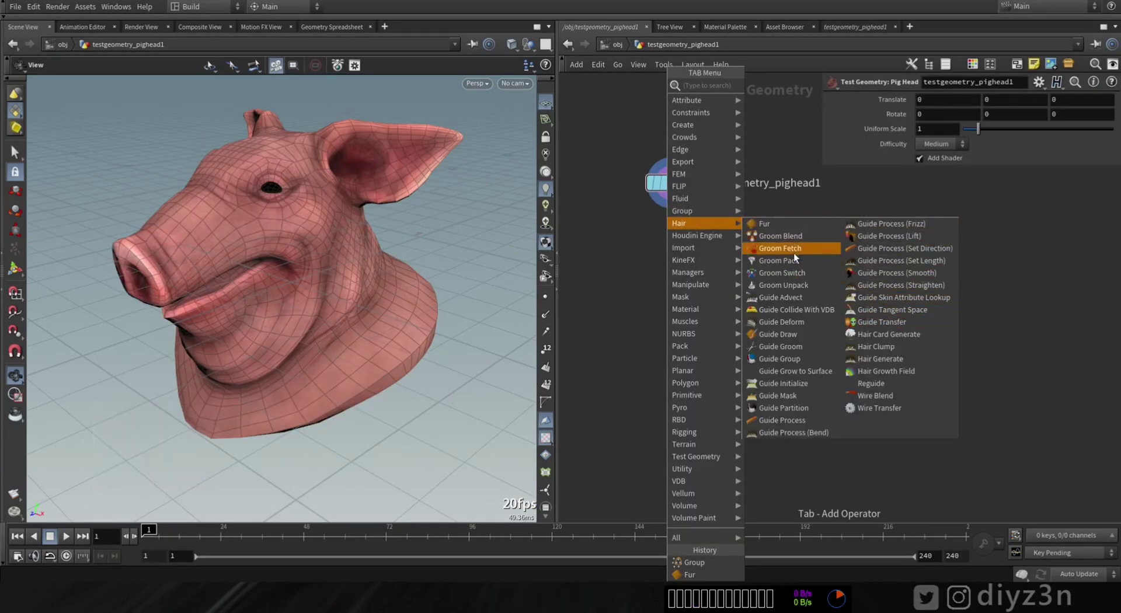
{"action": "key", "text": "Escape"}
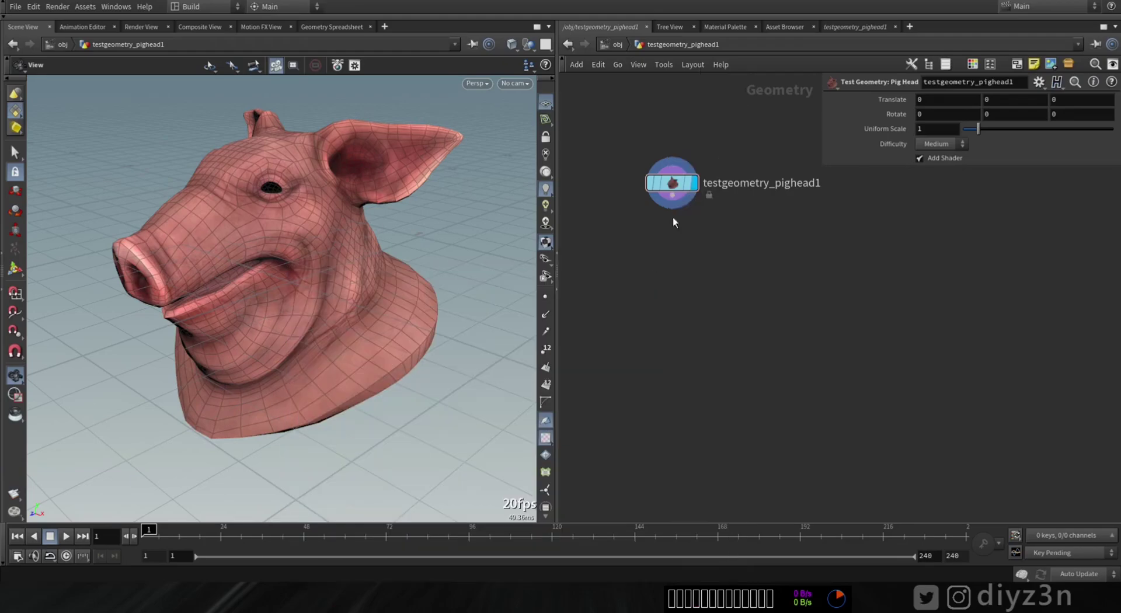
- Go up to the object level and add a Guide Groom object below the pig head object
{"action": "left_click", "coordinate": [613, 44]}
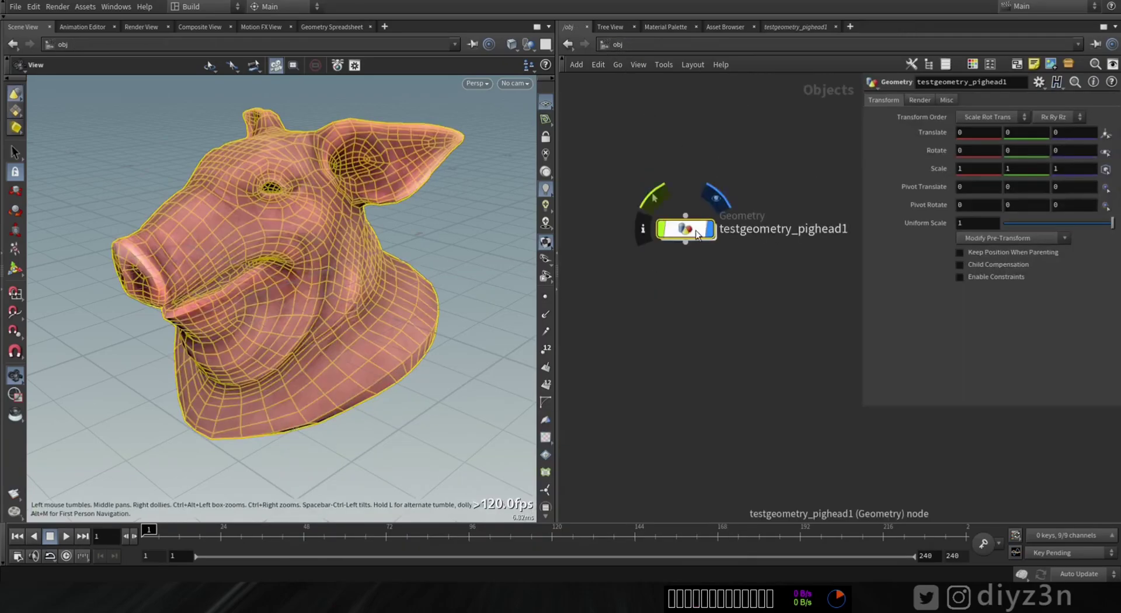
{"action": "left_click_drag", "start_coordinate": [676, 225], "coordinate": [652, 175]}
{"action": "left_click_drag", "start_coordinate": [238, 230], "coordinate": [212, 234]}
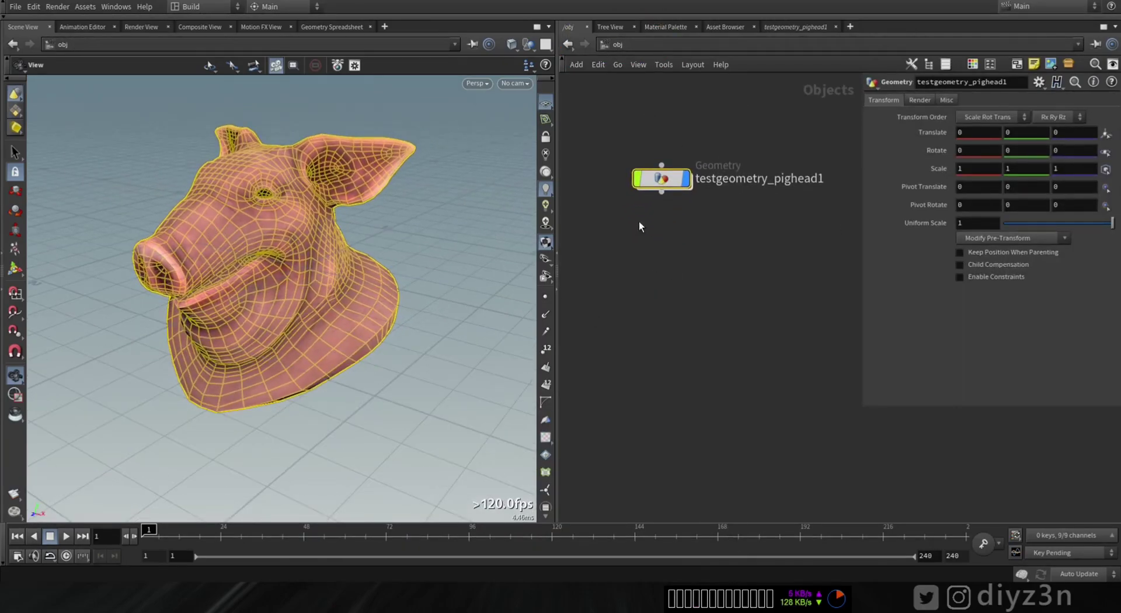
{"action": "key", "text": "Tab"}
{"action": "mouse_move", "coordinate": [696, 352]}
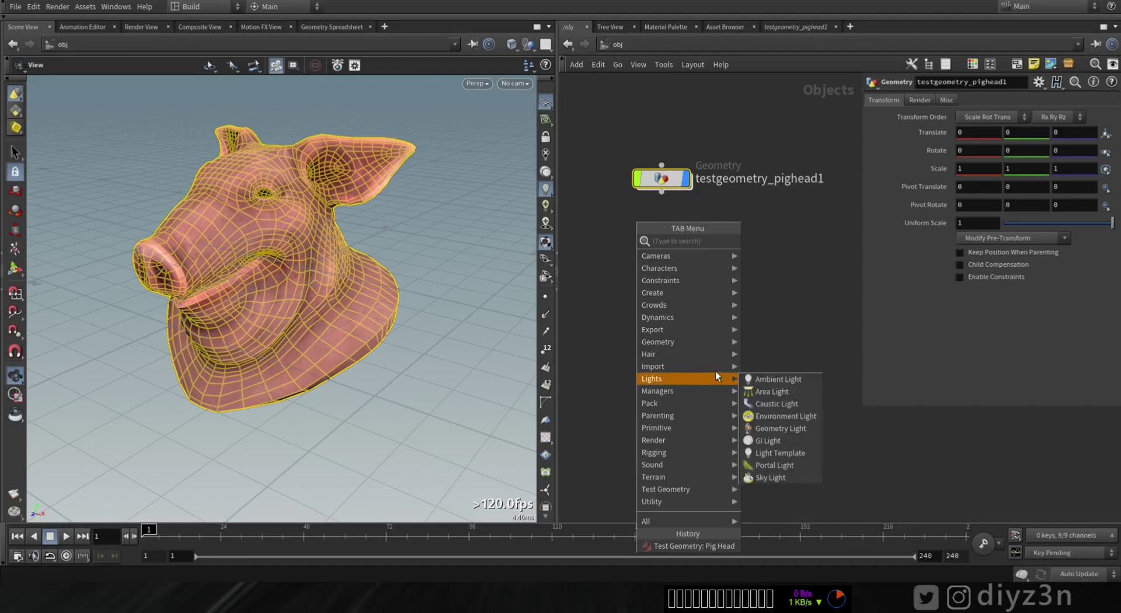
{"action": "left_click", "coordinate": [797, 355]}
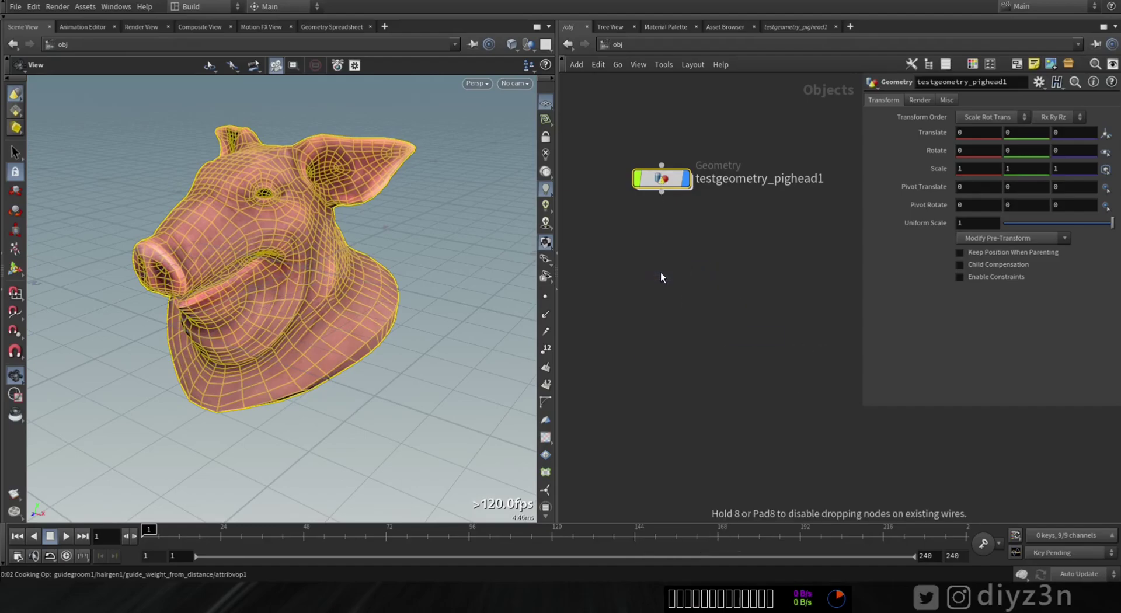
{"action": "left_click", "coordinate": [660, 270]}
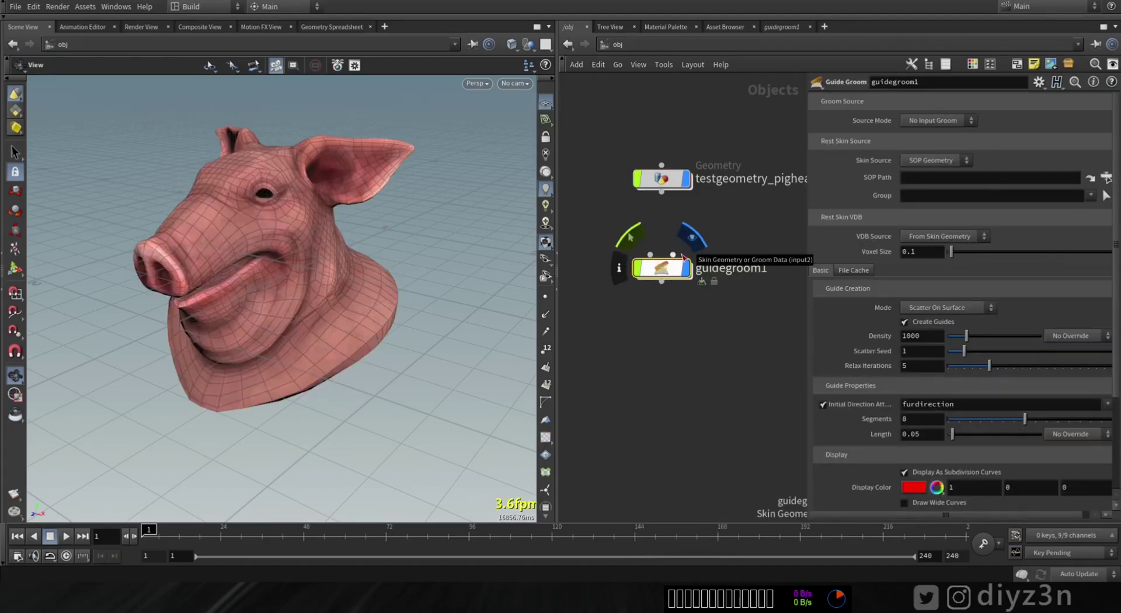
- Connect the pig head object to the Guide Groom's skin geometry input and inspect the generated guides
{"action": "left_click_drag", "start_coordinate": [675, 255], "coordinate": [662, 192]}
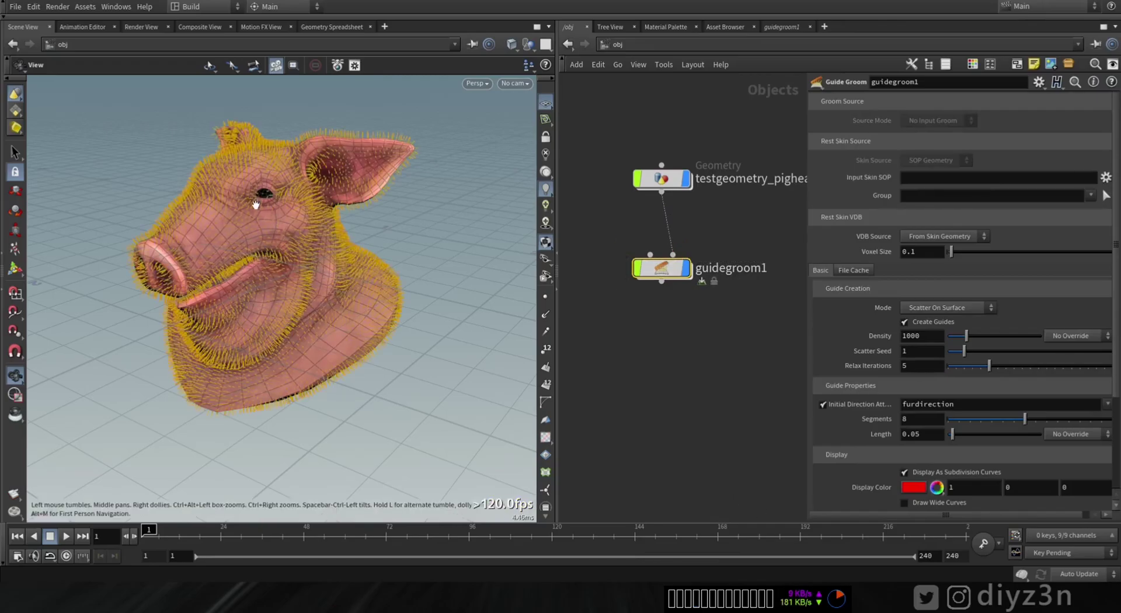
{"action": "left_click_drag", "start_coordinate": [245, 251], "coordinate": [196, 247]}
{"action": "right_click_drag", "start_coordinate": [197, 247], "coordinate": [358, 293]}
{"action": "middle_click_drag", "start_coordinate": [285, 290], "coordinate": [220, 255]}
{"action": "left_click_drag", "start_coordinate": [220, 255], "coordinate": [236, 275]}
{"action": "mouse_move", "coordinate": [142, 219]}
{"action": "right_mouse_down"}
{"action": "mouse_move", "coordinate": [257, 185]}
{"action": "mouse_move", "coordinate": [146, 219]}
{"action": "right_mouse_up"}
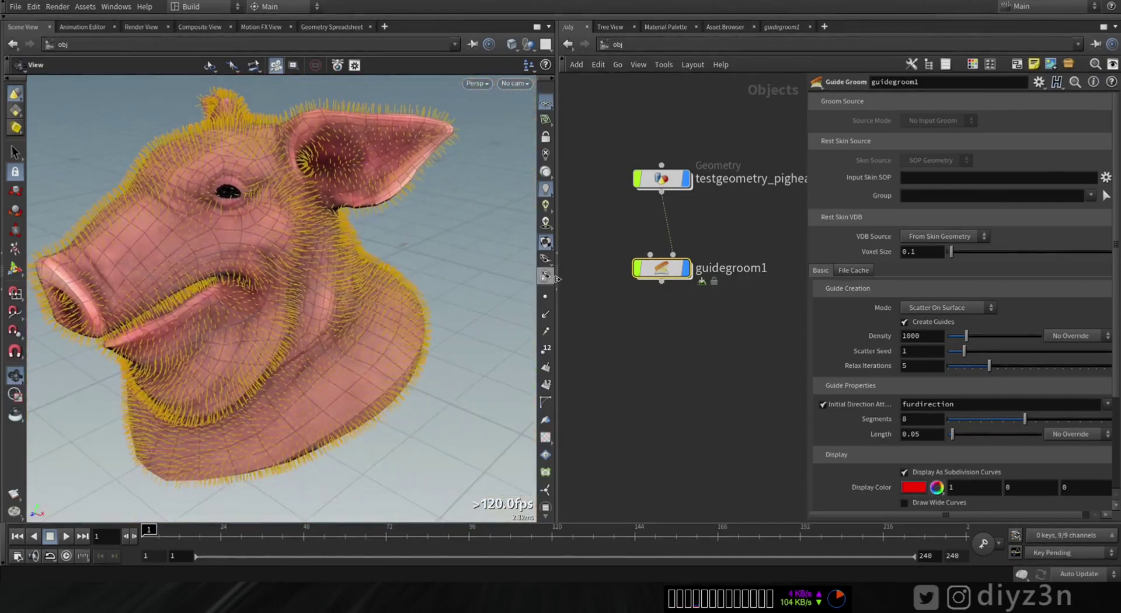
{"action": "left_click", "coordinate": [546, 297]}
{"action": "left_click", "coordinate": [550, 296]}
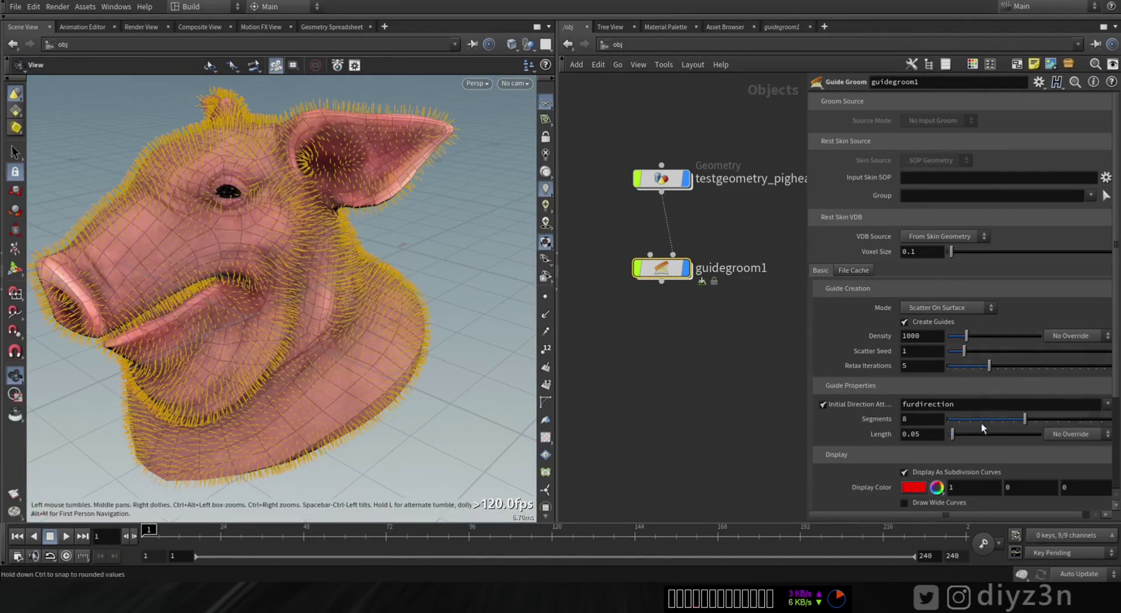
- Set the guide length to 0.101 and move the Guide Groom node closer to the pig head object
{"action": "mouse_move", "coordinate": [955, 434]}
{"action": "left_mouse_down"}
{"action": "mouse_move", "coordinate": [994, 440]}
{"action": "mouse_move", "coordinate": [957, 446]}
{"action": "left_mouse_up"}
{"action": "left_click_drag", "start_coordinate": [246, 193], "coordinate": [274, 227]}
{"action": "right_click_drag", "start_coordinate": [274, 228], "coordinate": [216, 201]}
{"action": "left_click_drag", "start_coordinate": [216, 200], "coordinate": [264, 167]}
{"action": "left_click_drag", "start_coordinate": [663, 266], "coordinate": [648, 244]}
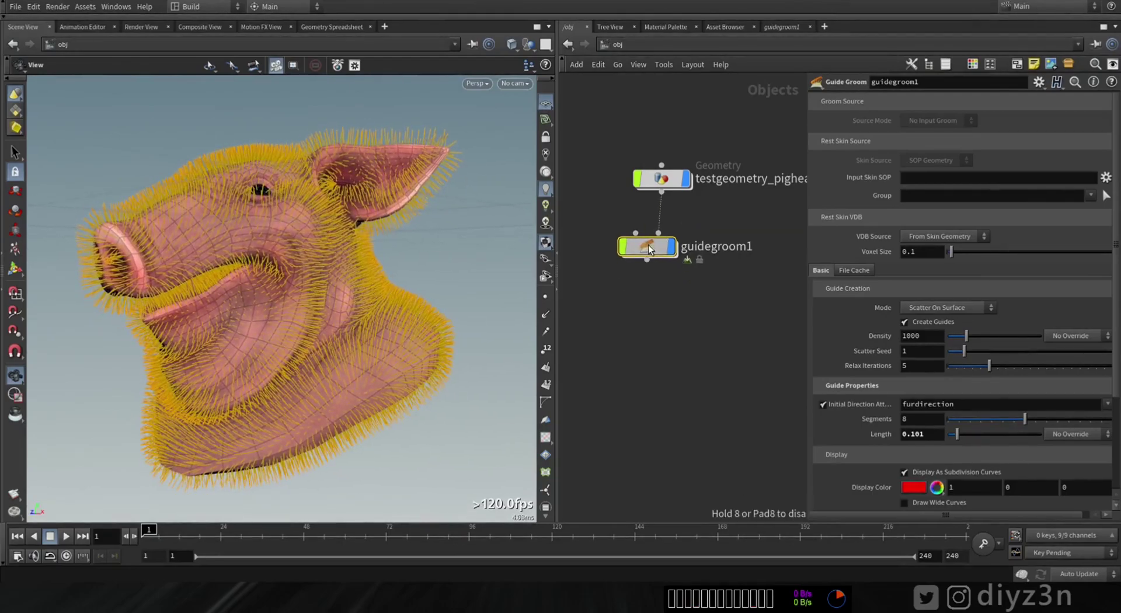
{"action": "mouse_move", "coordinate": [1116, 233]}
{"action": "left_mouse_down"}
{"action": "mouse_move", "coordinate": [1113, 356]}
{"action": "mouse_move", "coordinate": [1112, 216]}
{"action": "left_mouse_up"}
- Enter the Guide Groom's inner network and display its SKIN, SKINVDB and GUIDES outputs in turn
{"action": "double_click", "coordinate": [654, 245]}
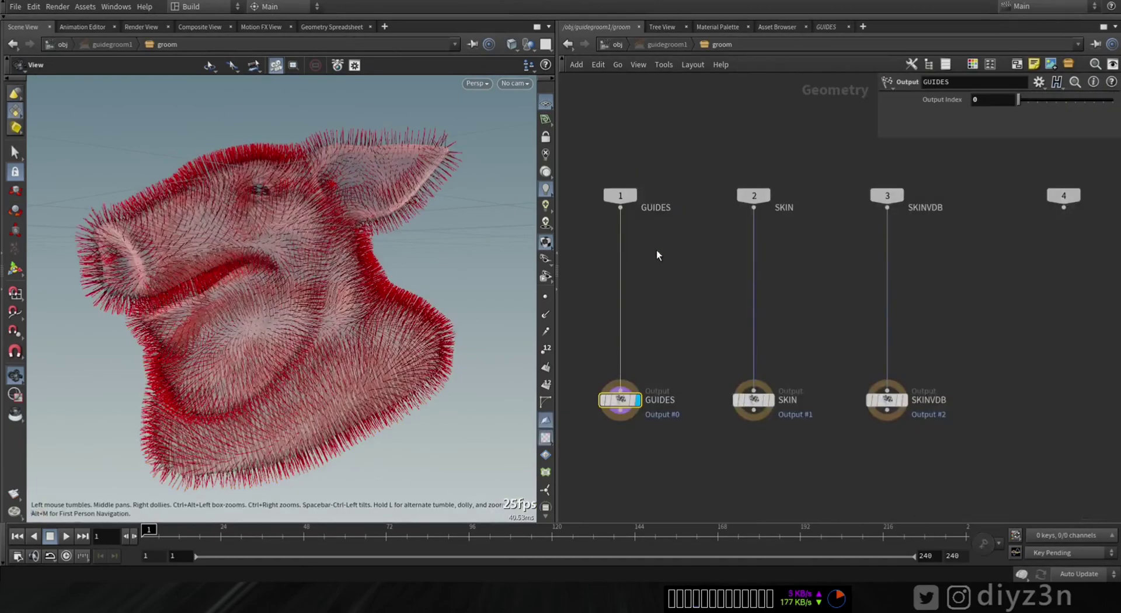
{"action": "scroll", "coordinate": [701, 297], "scroll_direction": "up", "scroll_amount": 2}
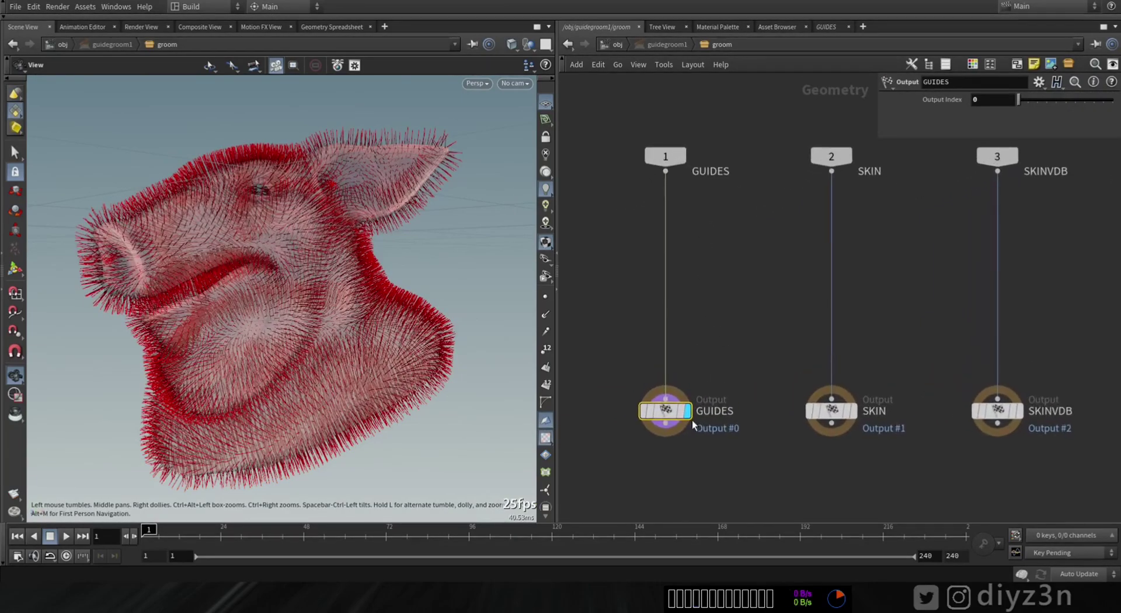
{"action": "mouse_move", "coordinate": [857, 384]}
{"action": "left_click", "coordinate": [852, 411]}
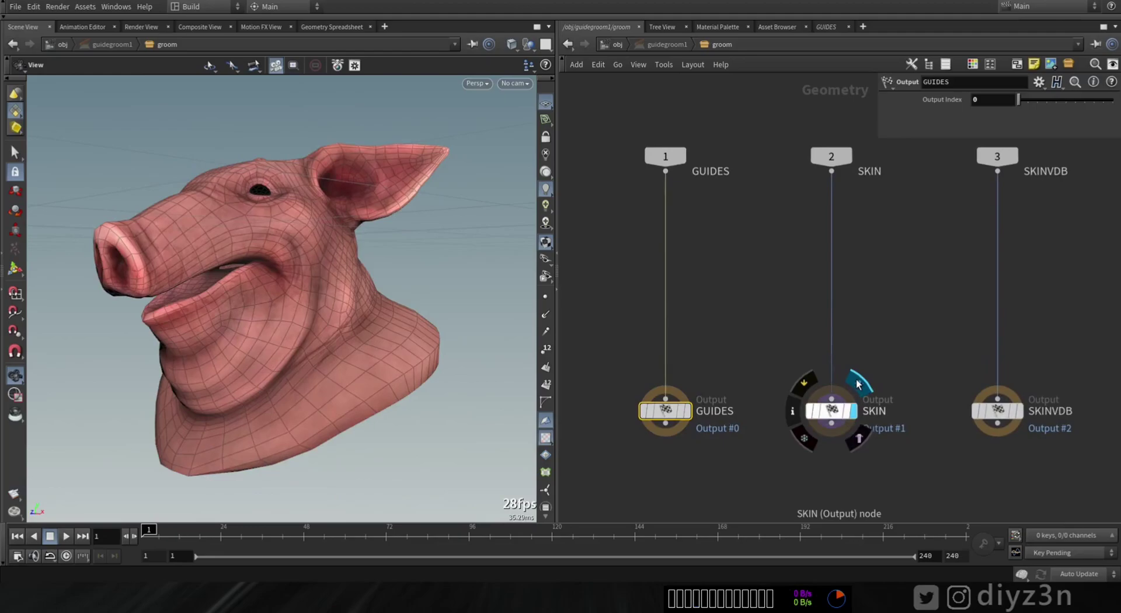
{"action": "left_click", "coordinate": [1019, 411]}
{"action": "left_click_drag", "start_coordinate": [167, 228], "coordinate": [600, 321]}
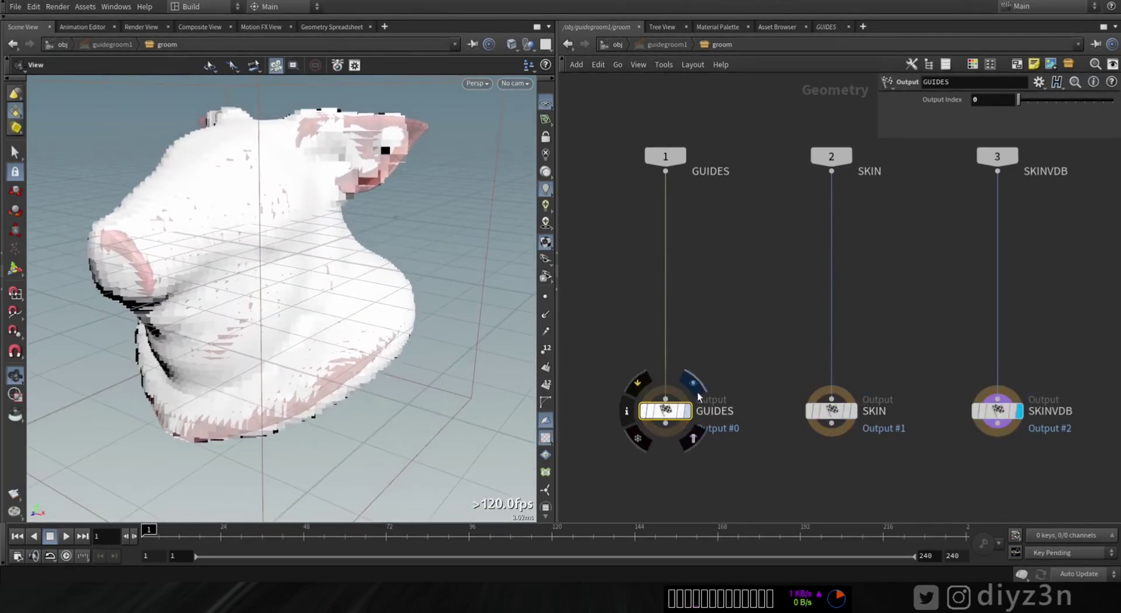
{"action": "left_click", "coordinate": [685, 411]}
{"action": "left_click_drag", "start_coordinate": [252, 194], "coordinate": [575, 280]}
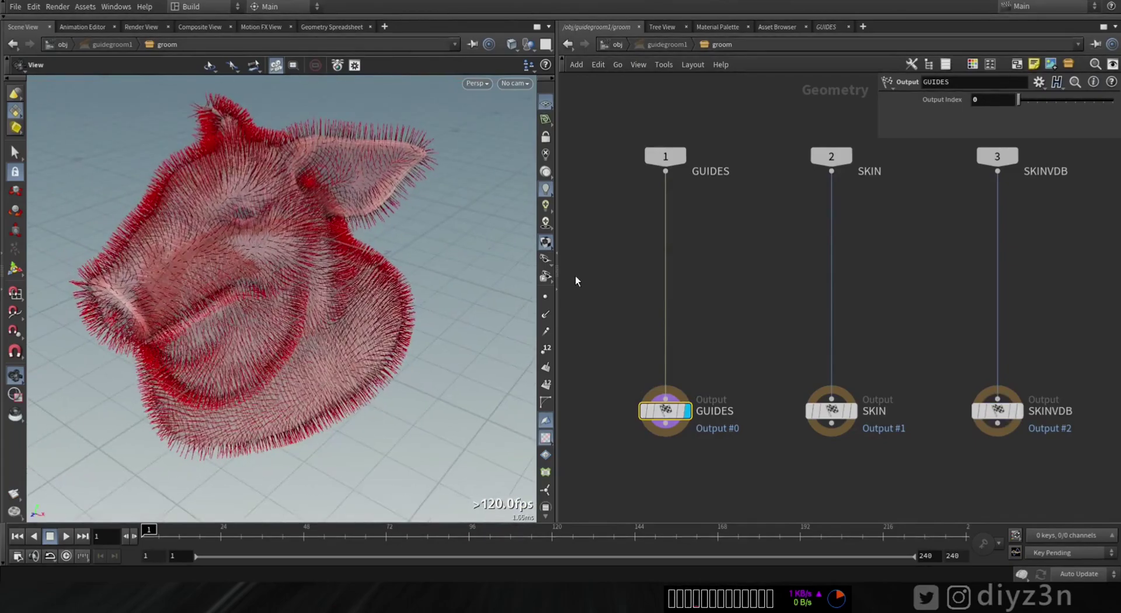
- Hide the other objects in the viewport so only the displayed guides are shown
{"action": "left_click", "coordinate": [545, 296]}
{"action": "left_click", "coordinate": [546, 299]}
{"action": "left_click", "coordinate": [527, 46]}
{"action": "left_click", "coordinate": [561, 81]}
{"action": "mouse_move", "coordinate": [408, 233]}
{"action": "left_mouse_down"}
{"action": "mouse_move", "coordinate": [261, 222]}
{"action": "mouse_move", "coordinate": [326, 204]}
{"action": "mouse_move", "coordinate": [338, 240]}
{"action": "mouse_move", "coordinate": [362, 251]}
{"action": "left_mouse_up"}
{"action": "scroll", "coordinate": [692, 269], "scroll_direction": "up", "scroll_amount": 1}
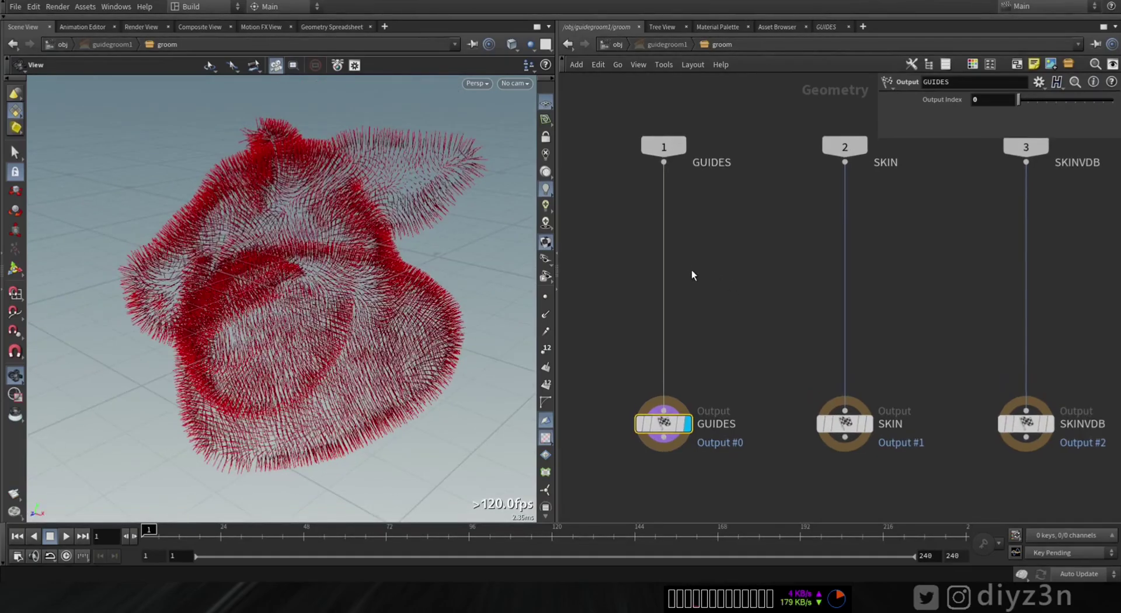
- Insert an Attribute Noise node between the GUIDES input and output, affecting Cd and P, with an amplitude of 0.58
{"action": "key", "text": "Tab"}
{"action": "type", "text": "noi"}
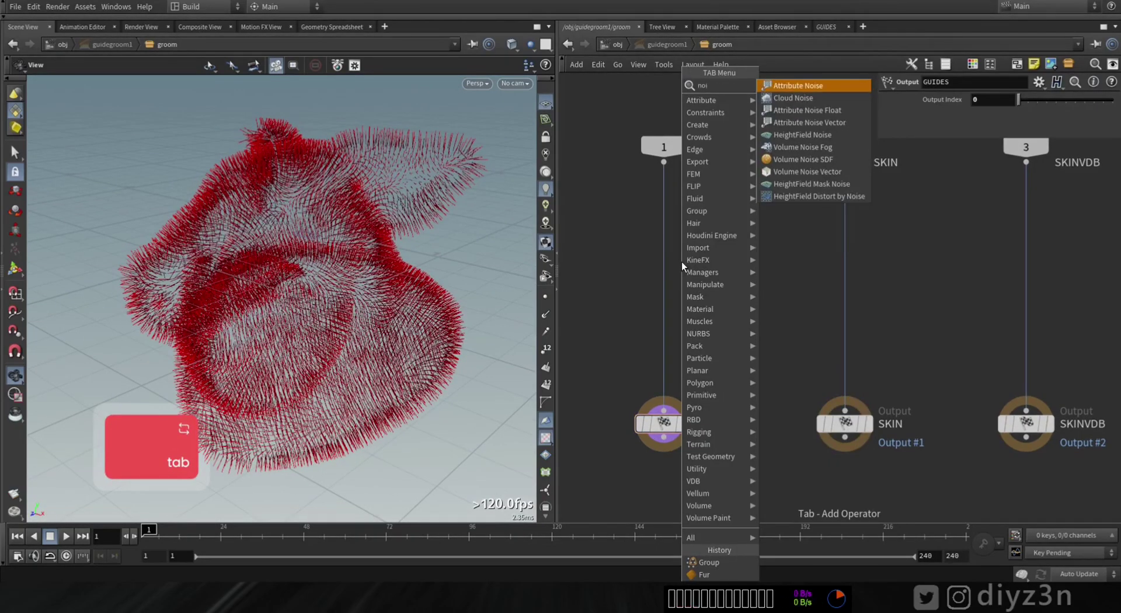
{"action": "left_click", "coordinate": [812, 86]}
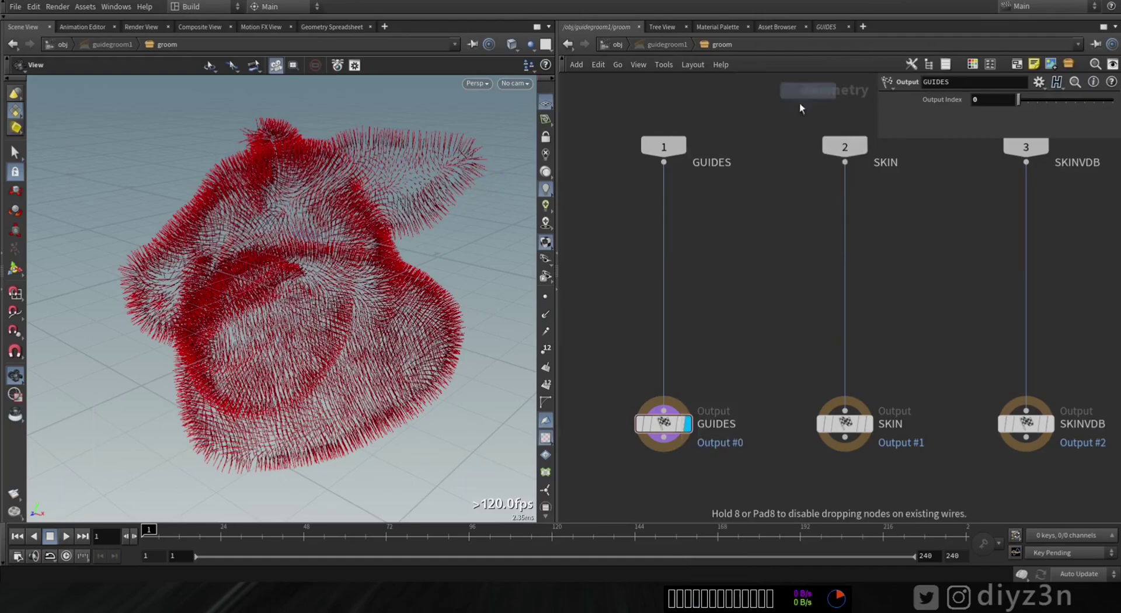
{"action": "left_click", "coordinate": [663, 264]}
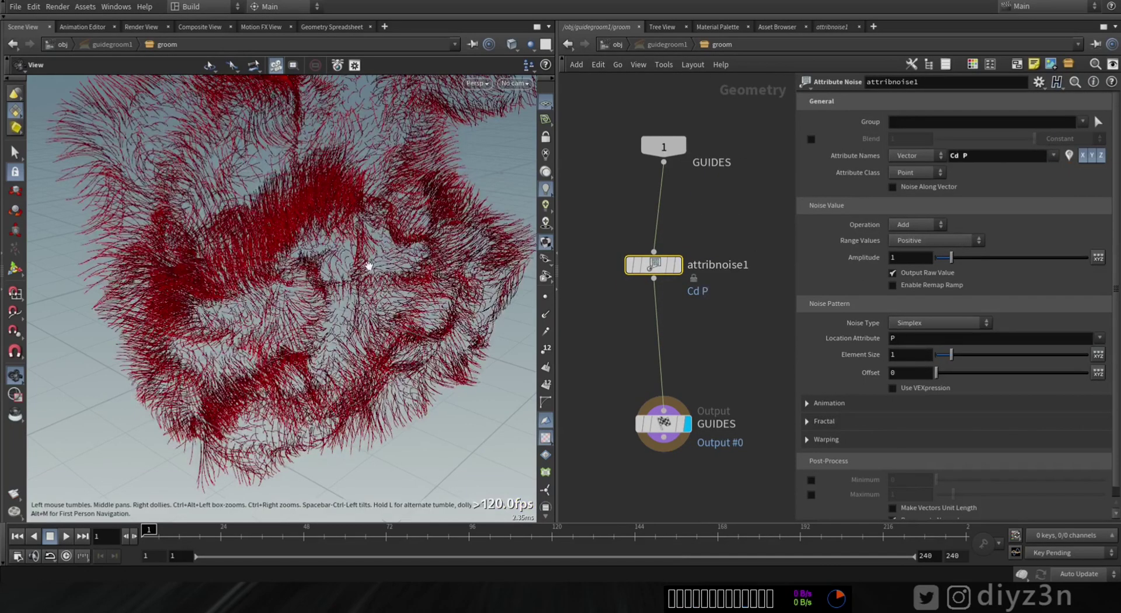
{"action": "mouse_move", "coordinate": [959, 261]}
{"action": "left_mouse_down"}
{"action": "mouse_move", "coordinate": [993, 257]}
{"action": "mouse_move", "coordinate": [945, 271]}
{"action": "left_mouse_up"}
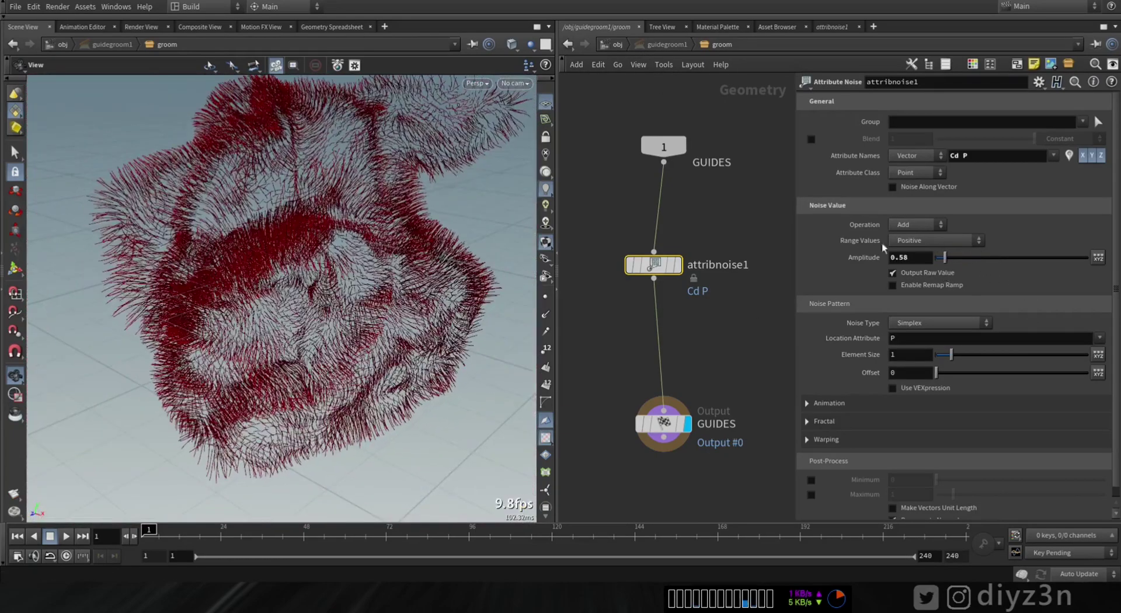
{"action": "left_click", "coordinate": [613, 45]}
{"action": "left_click_drag", "start_coordinate": [383, 168], "coordinate": [708, 209]}
{"action": "double_click", "coordinate": [653, 247]}
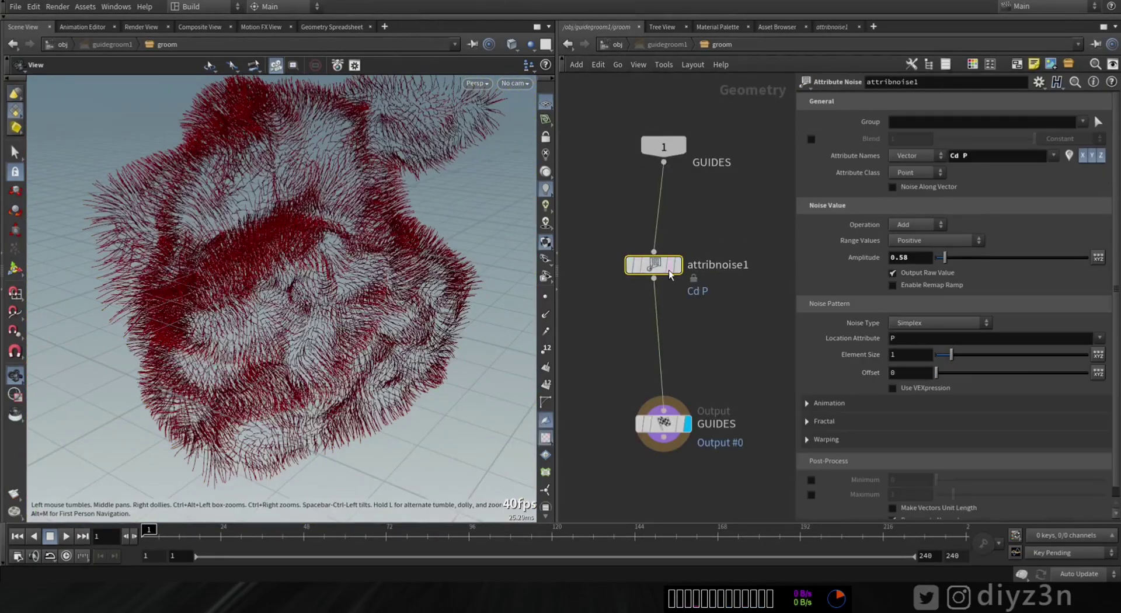
- Delete the Attribute Noise node from the guides chain and return to the object level
{"action": "key", "text": "Delete"}
{"action": "left_click_drag", "start_coordinate": [354, 220], "coordinate": [313, 228]}
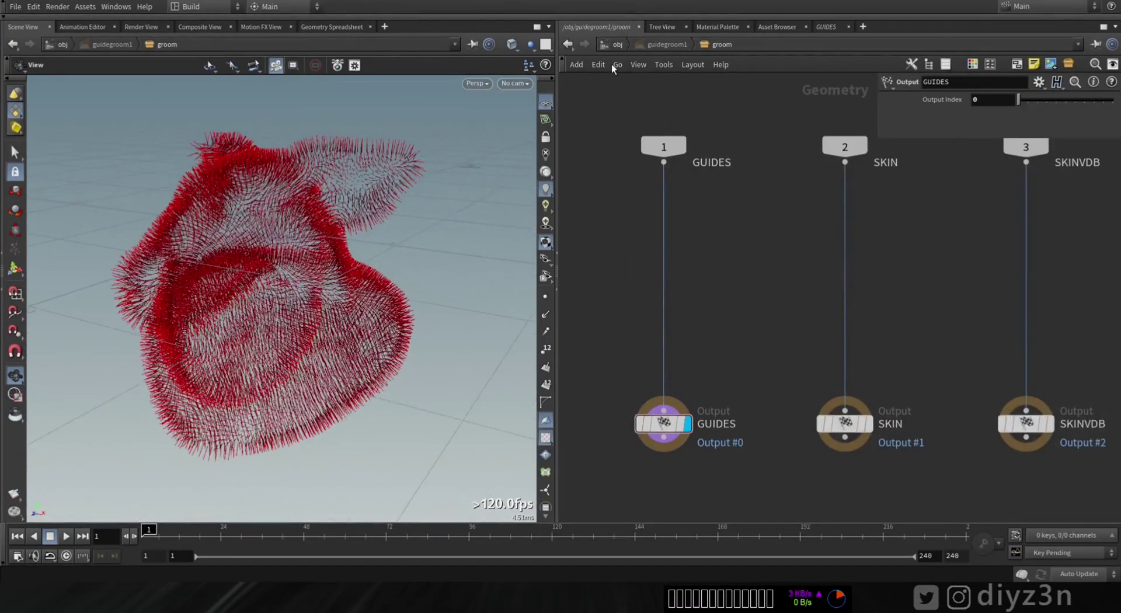
{"action": "left_click", "coordinate": [616, 45]}
- Add a Hair Generate object below the Guide Groom and connect the Guide Groom's output to its guides input
{"action": "key", "text": "Tab"}
{"action": "mouse_move", "coordinate": [674, 372]}
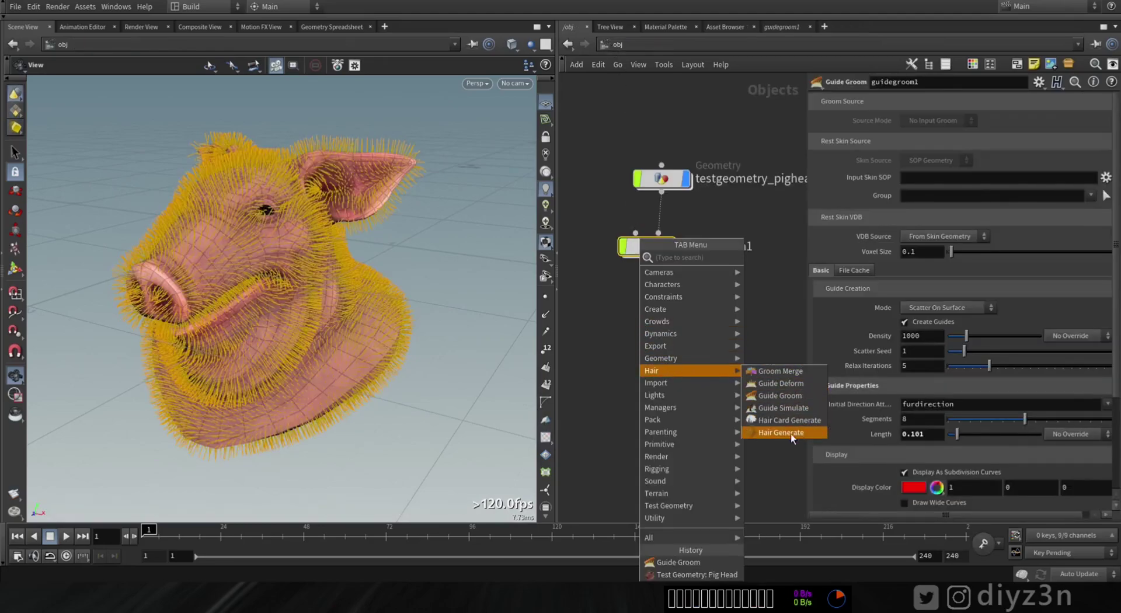
{"action": "left_click", "coordinate": [786, 433]}
{"action": "left_click", "coordinate": [664, 378]}
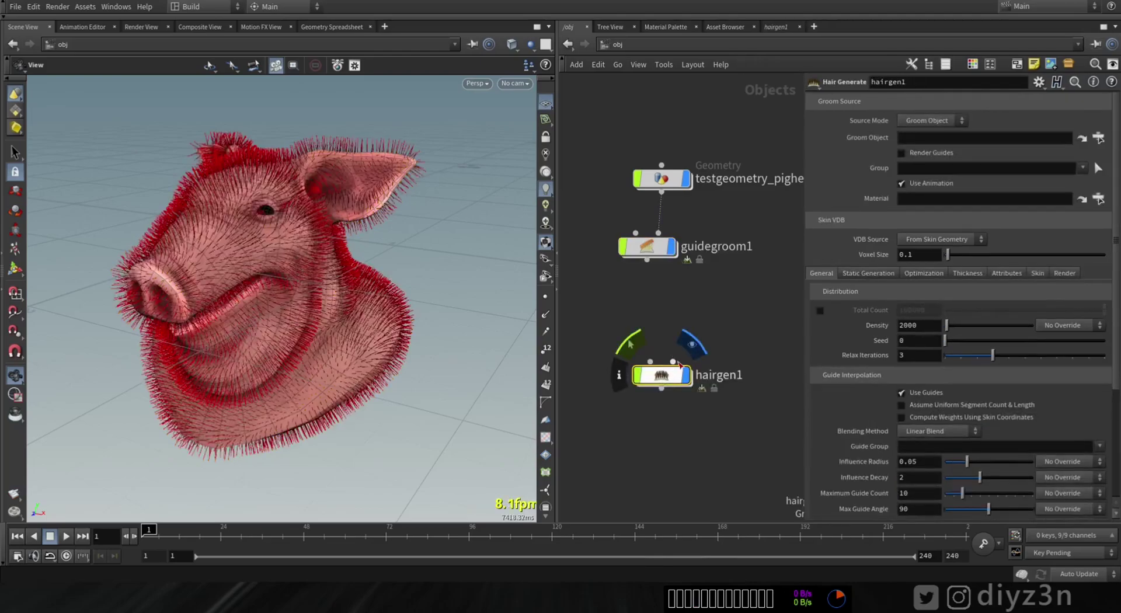
{"action": "left_click_drag", "start_coordinate": [678, 363], "coordinate": [647, 261]}
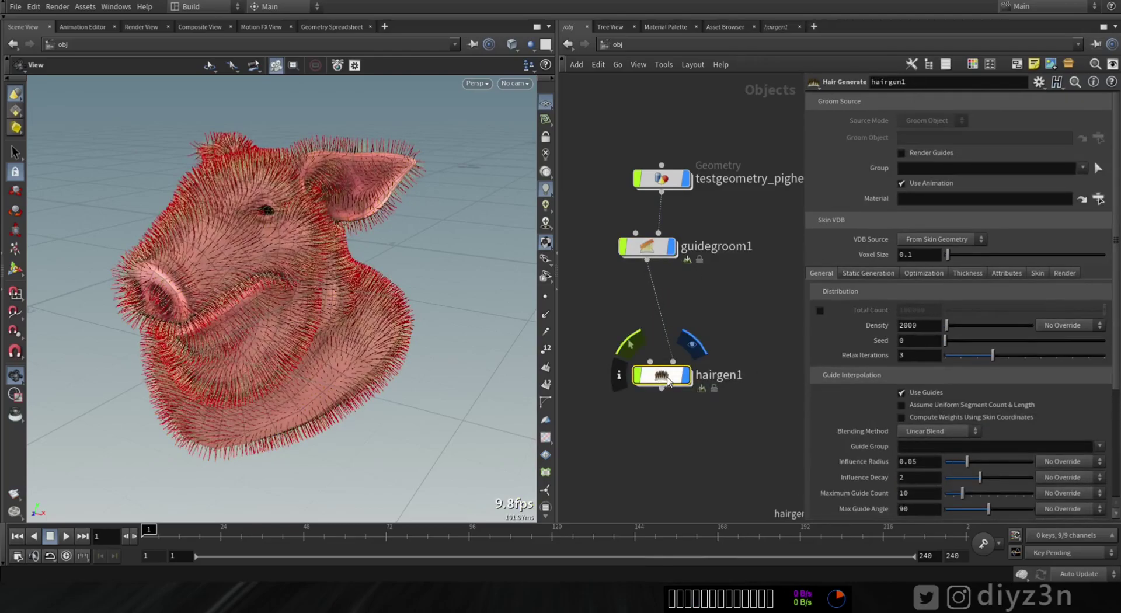
- Hide the Guide Groom's guides in the viewport and set the Hair Generate density to 200
{"action": "left_click", "coordinate": [671, 248]}
{"action": "right_click_drag", "start_coordinate": [270, 252], "coordinate": [275, 288]}
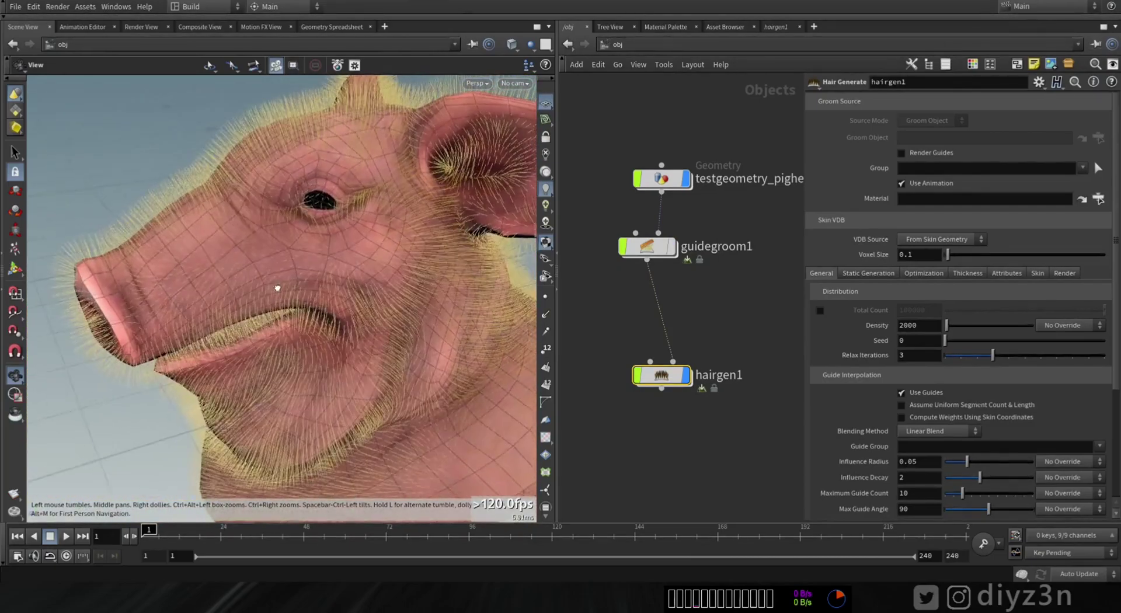
{"action": "left_click", "coordinate": [929, 341]}
{"action": "left_click_drag", "start_coordinate": [327, 275], "coordinate": [368, 248]}
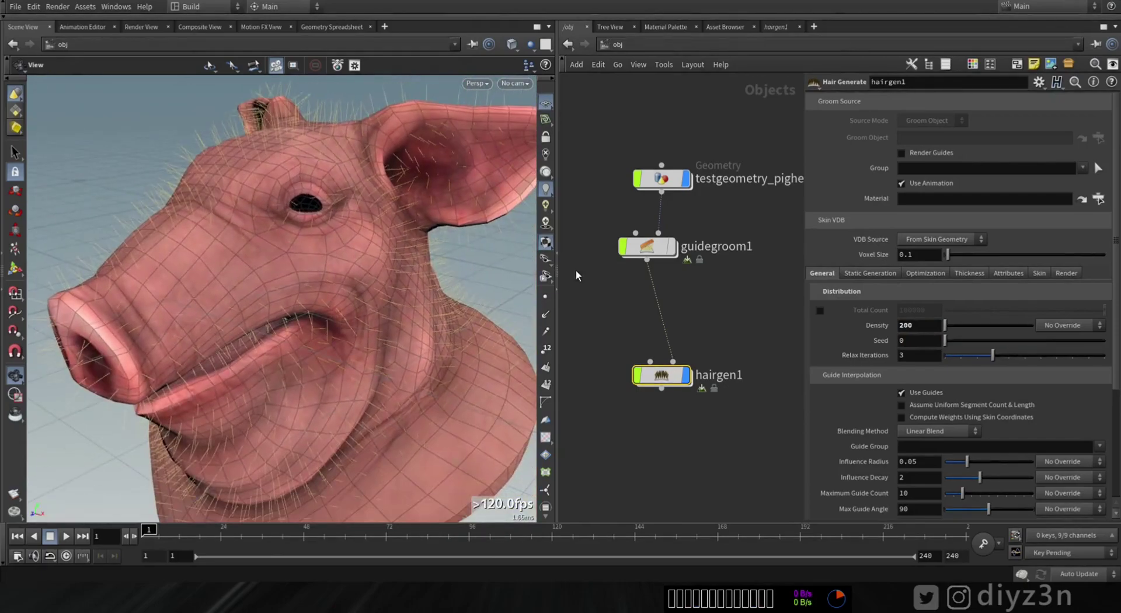
- Show the Guide Groom's guides again and space the Guide Groom and Hair Generate nodes below the pig head object
{"action": "left_click", "coordinate": [671, 246]}
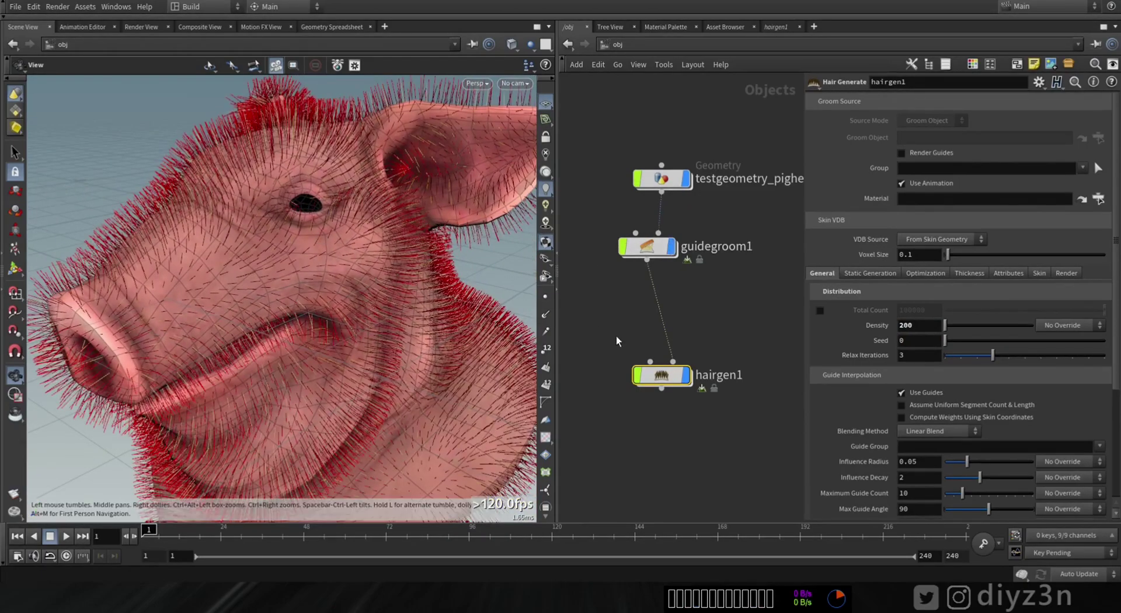
{"action": "left_click_drag", "start_coordinate": [119, 203], "coordinate": [264, 253]}
{"action": "mouse_move", "coordinate": [677, 380]}
{"action": "left_click_drag", "start_coordinate": [678, 380], "coordinate": [654, 415]}
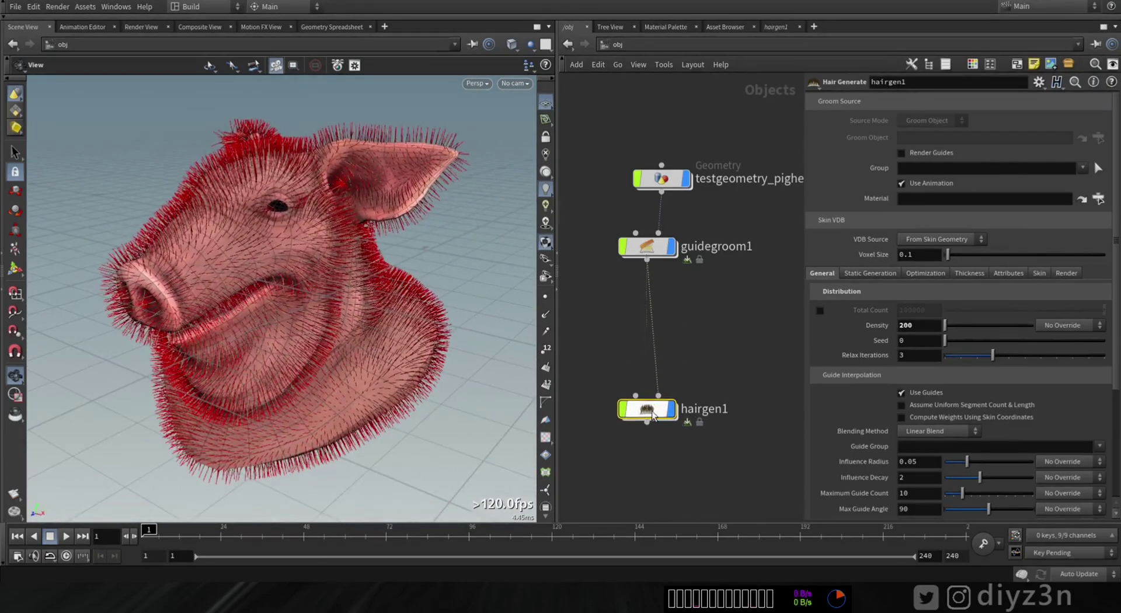
{"action": "left_click_drag", "start_coordinate": [653, 250], "coordinate": [660, 296]}
{"action": "middle_click_drag", "start_coordinate": [606, 327], "coordinate": [653, 310]}
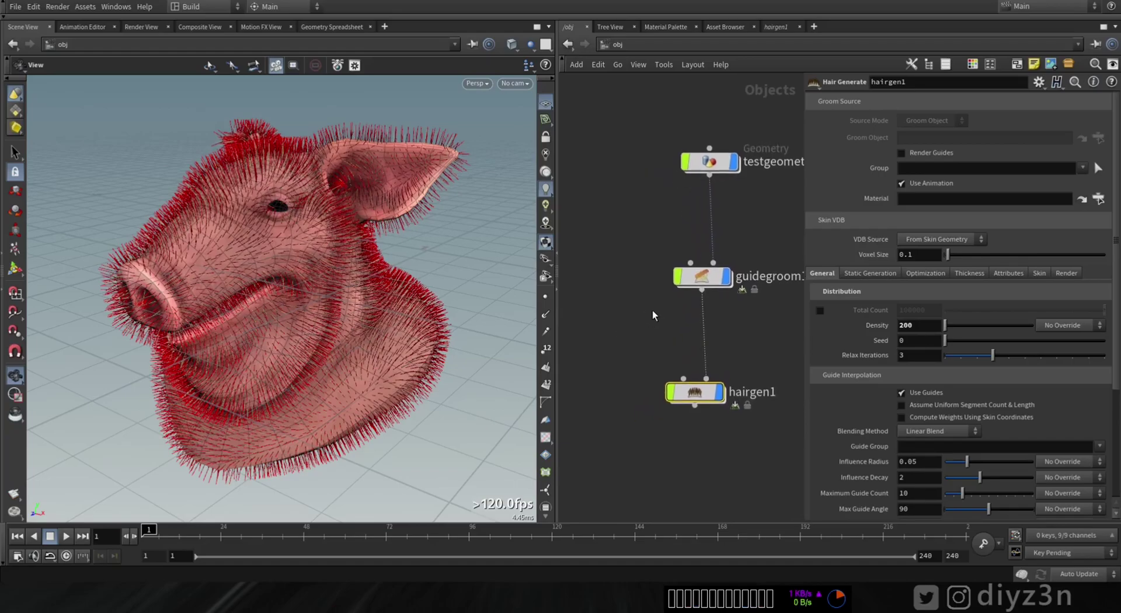
- Delete the Guide Groom and Hair Generate objects, keeping only the pig head object
{"action": "left_click_drag", "start_coordinate": [361, 219], "coordinate": [383, 233]}
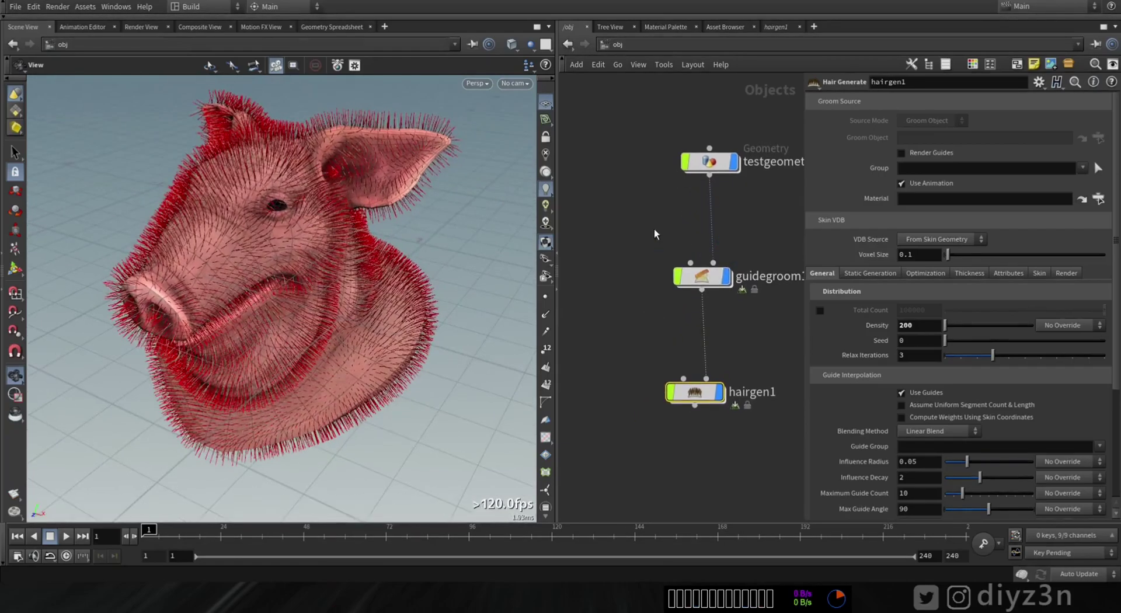
{"action": "left_click_drag", "start_coordinate": [626, 228], "coordinate": [701, 403]}
{"action": "key", "text": "Delete"}
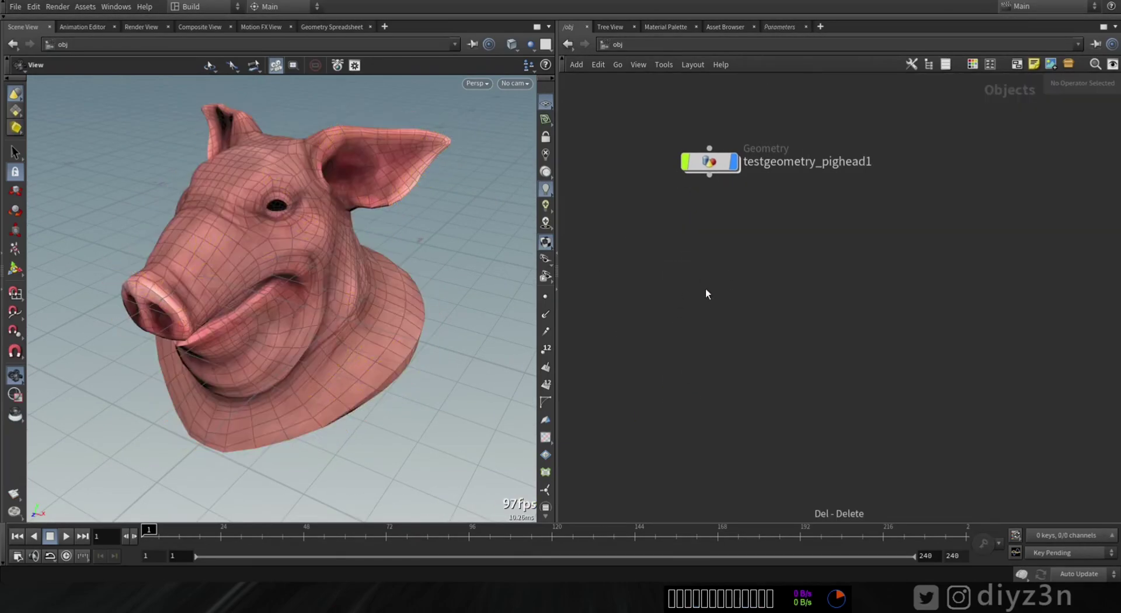
- Reveal the shelf tools and apply the Add Fur tool to the pig head, using the same head as the animated skin
{"action": "left_click", "coordinate": [701, 163]}
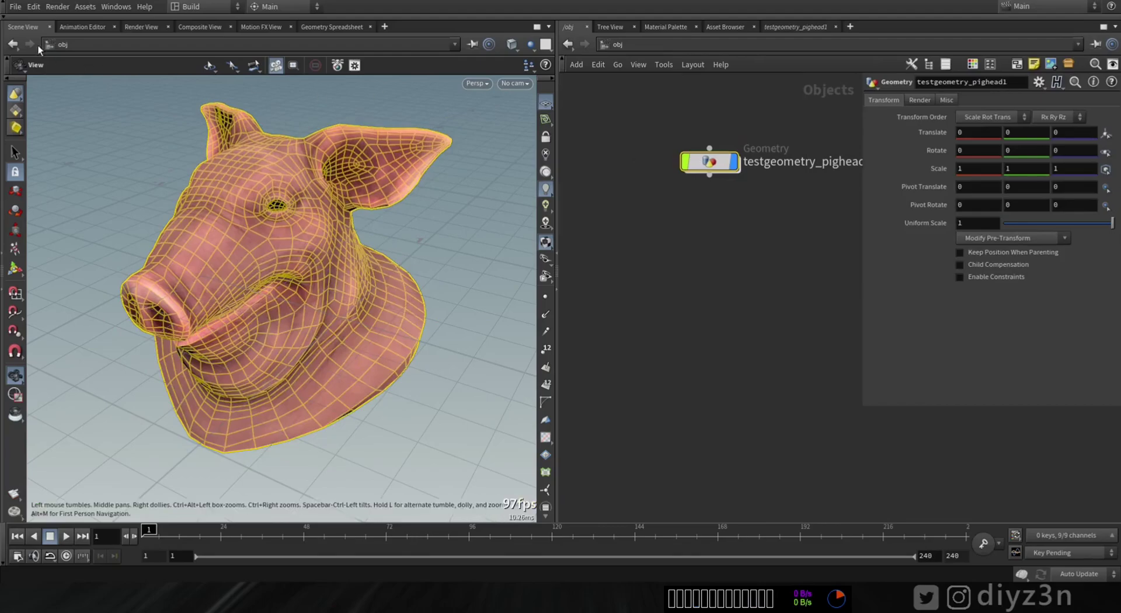
{"action": "left_click", "coordinate": [4, 22]}
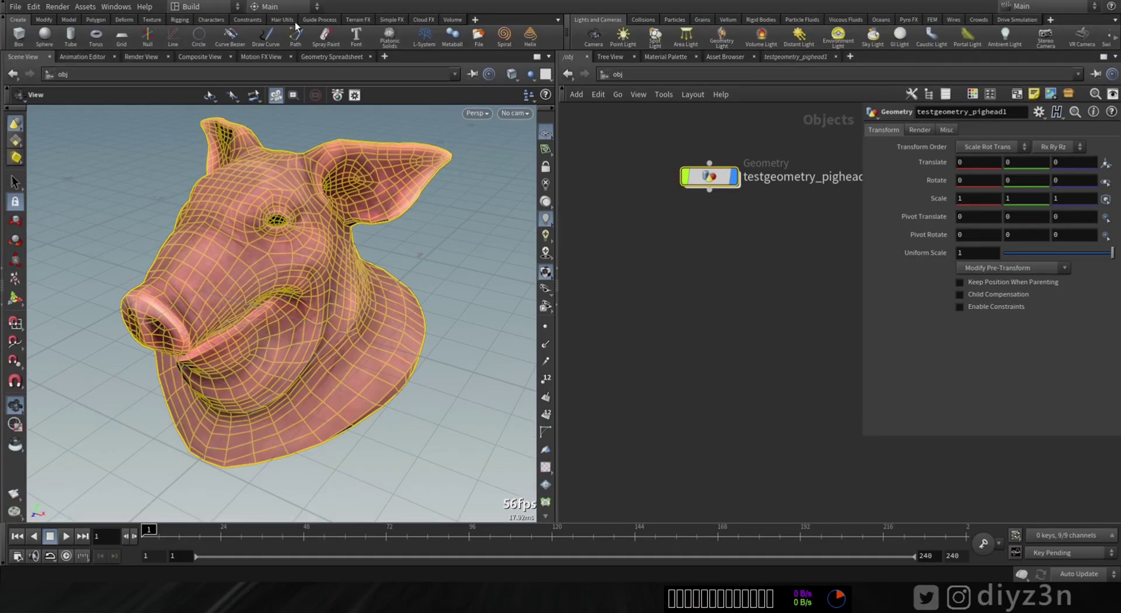
{"action": "left_click", "coordinate": [283, 20]}
{"action": "left_click", "coordinate": [21, 36]}
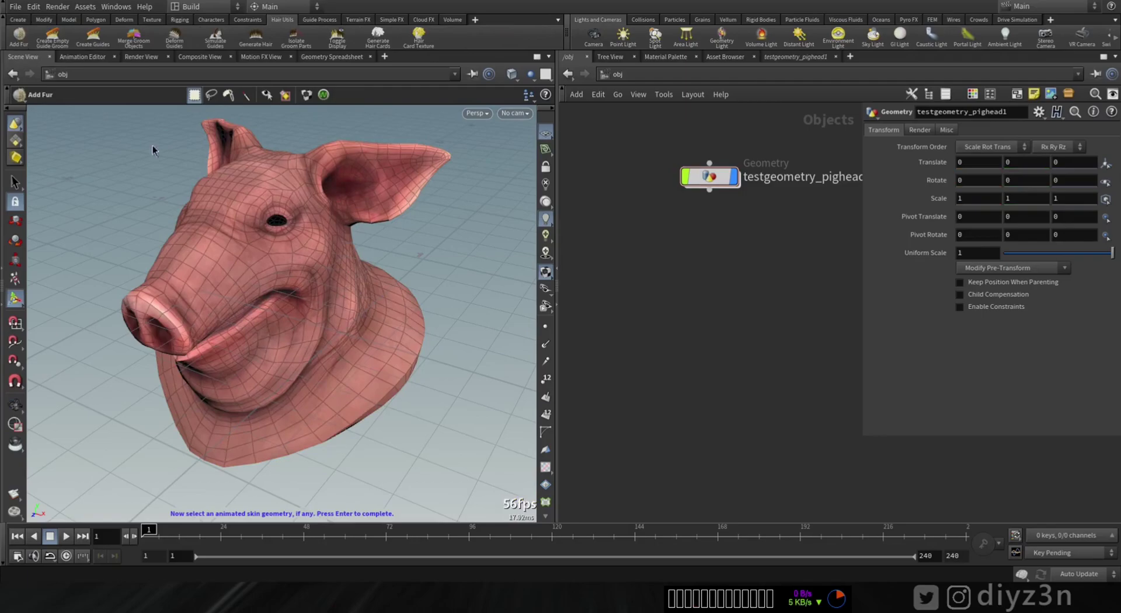
{"action": "left_click", "coordinate": [220, 203]}
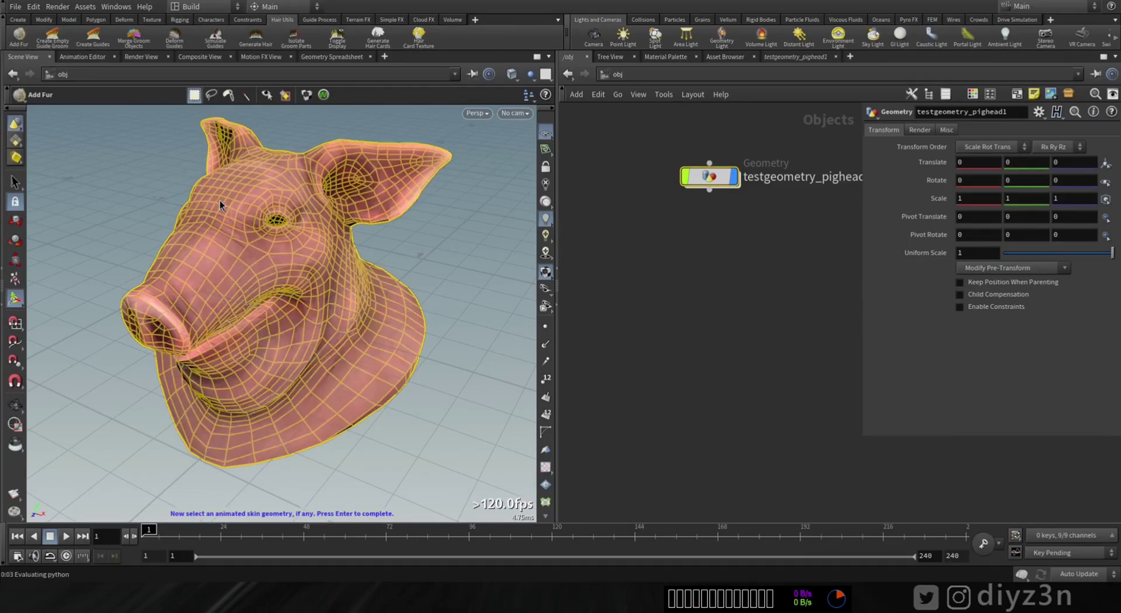
{"action": "key", "text": "Return"}
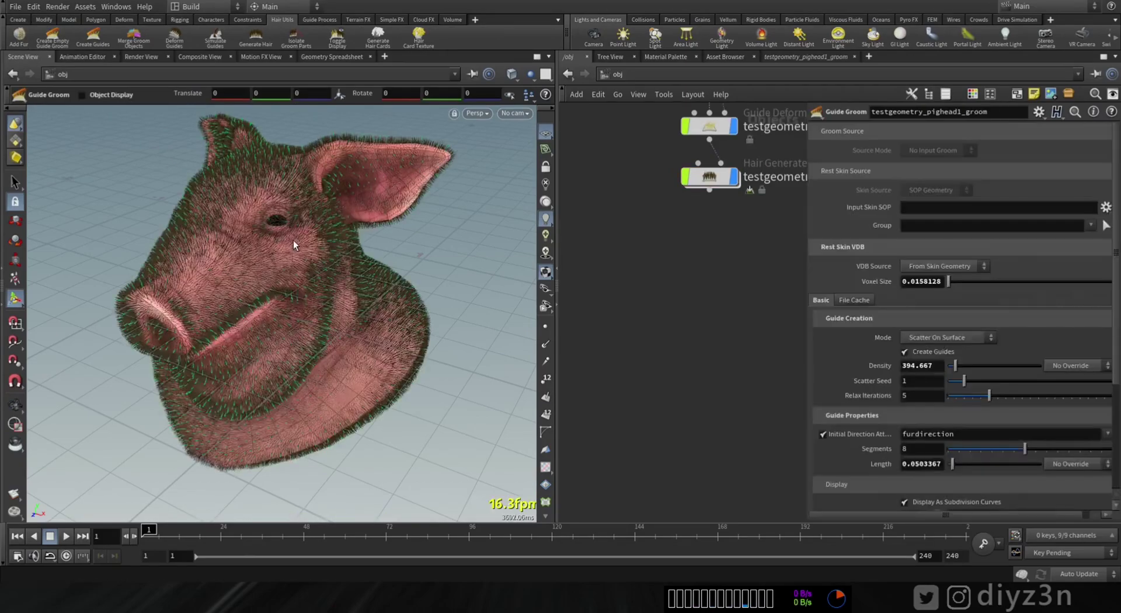
- Arrange the pig head, Guide Groom, Guide Deform and Hair Generate nodes into a clear, spaced-out vertical chain
{"action": "middle_click_drag", "start_coordinate": [715, 425], "coordinate": [716, 460]}
{"action": "scroll", "coordinate": [621, 336], "scroll_direction": "up", "scroll_amount": 1}
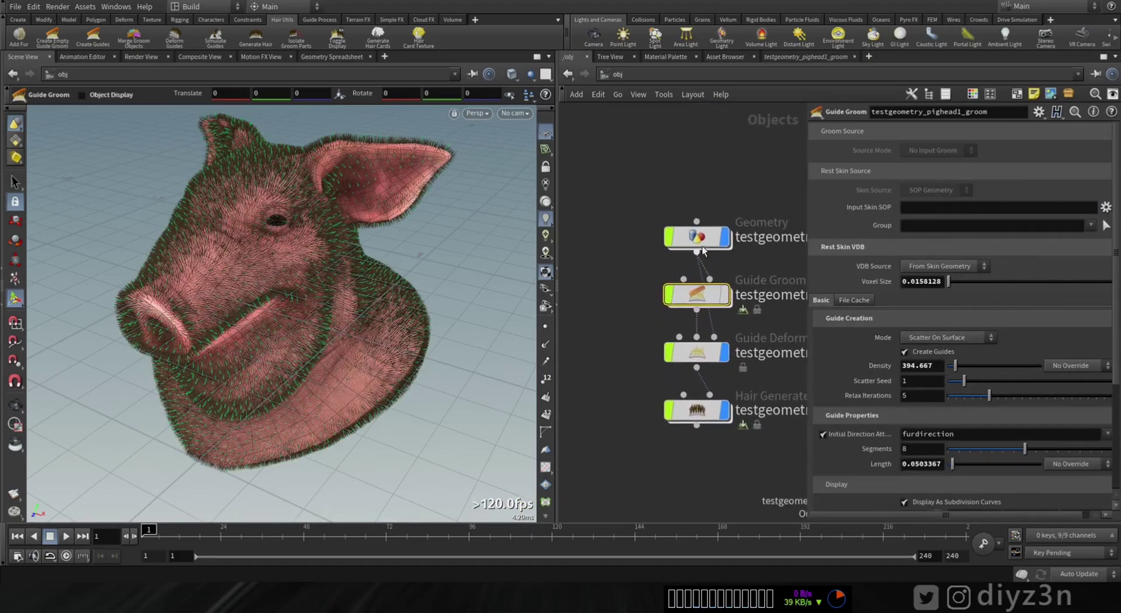
{"action": "left_click_drag", "start_coordinate": [698, 238], "coordinate": [645, 163]}
{"action": "left_click_drag", "start_coordinate": [704, 299], "coordinate": [607, 278]}
{"action": "left_click_drag", "start_coordinate": [700, 354], "coordinate": [647, 342]}
{"action": "left_click_drag", "start_coordinate": [708, 414], "coordinate": [653, 451]}
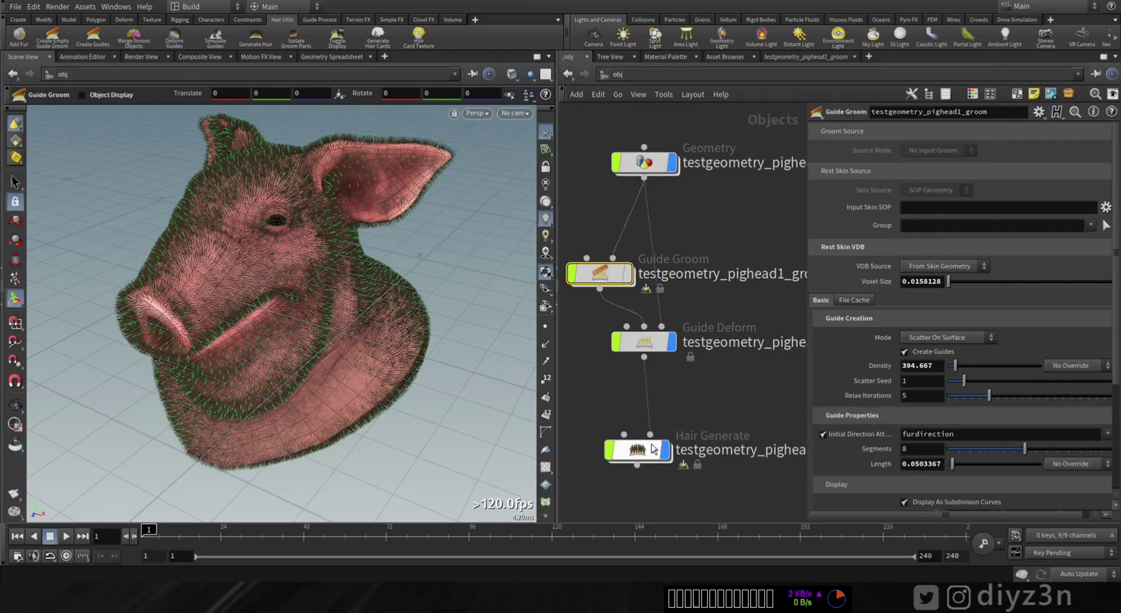
- Animate the pig head object's Z rotation with the expression $F
{"action": "left_click", "coordinate": [646, 342]}
{"action": "mouse_move", "coordinate": [607, 306]}
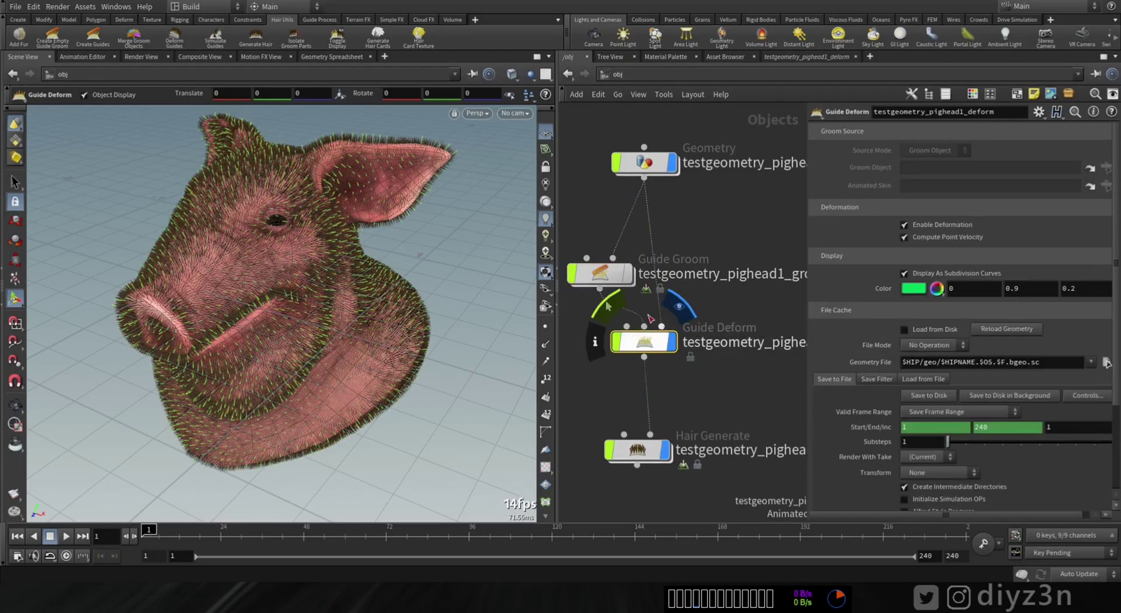
{"action": "left_click", "coordinate": [650, 168]}
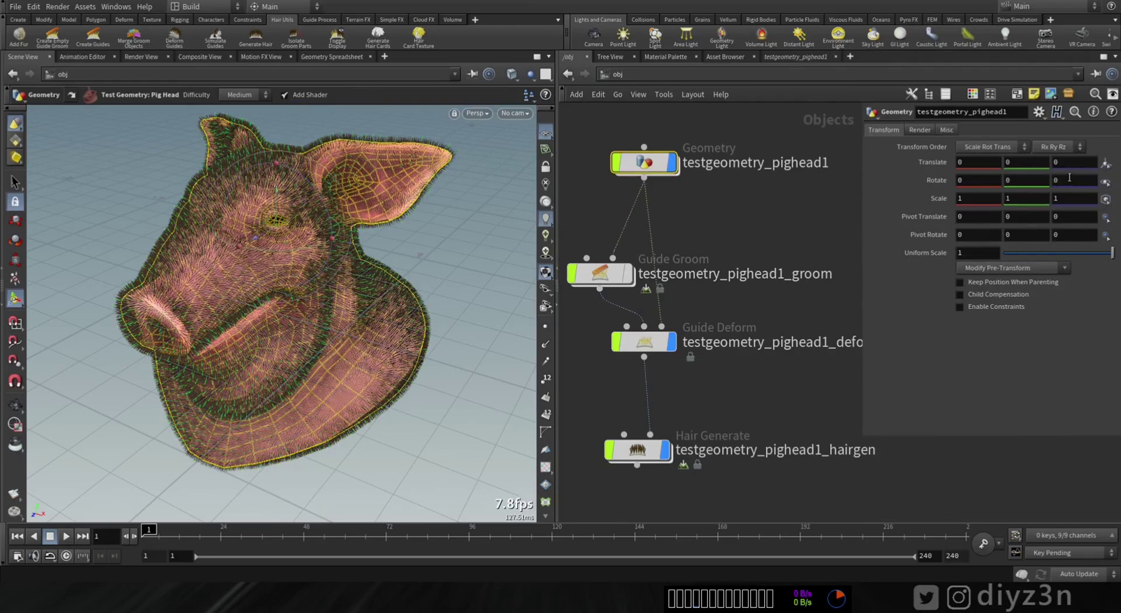
{"action": "left_click", "coordinate": [1069, 178]}
{"action": "type", "text": "$F"}
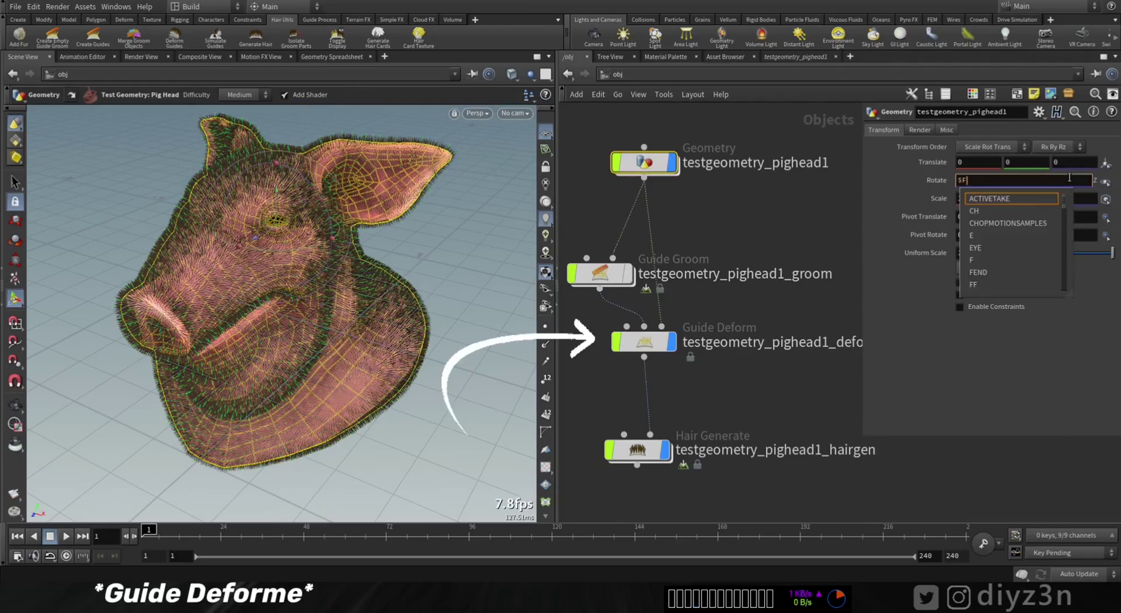
{"action": "key", "text": "Return"}
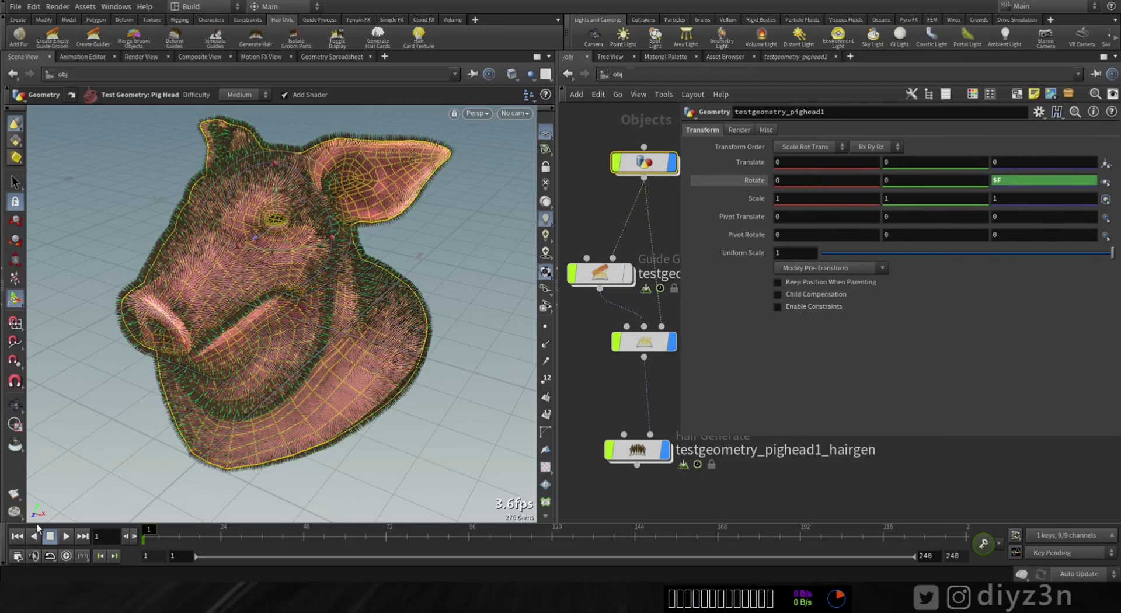
- Play back the rotation to check how the fur follows the head, and return to frame 1
{"action": "left_click", "coordinate": [66, 536]}
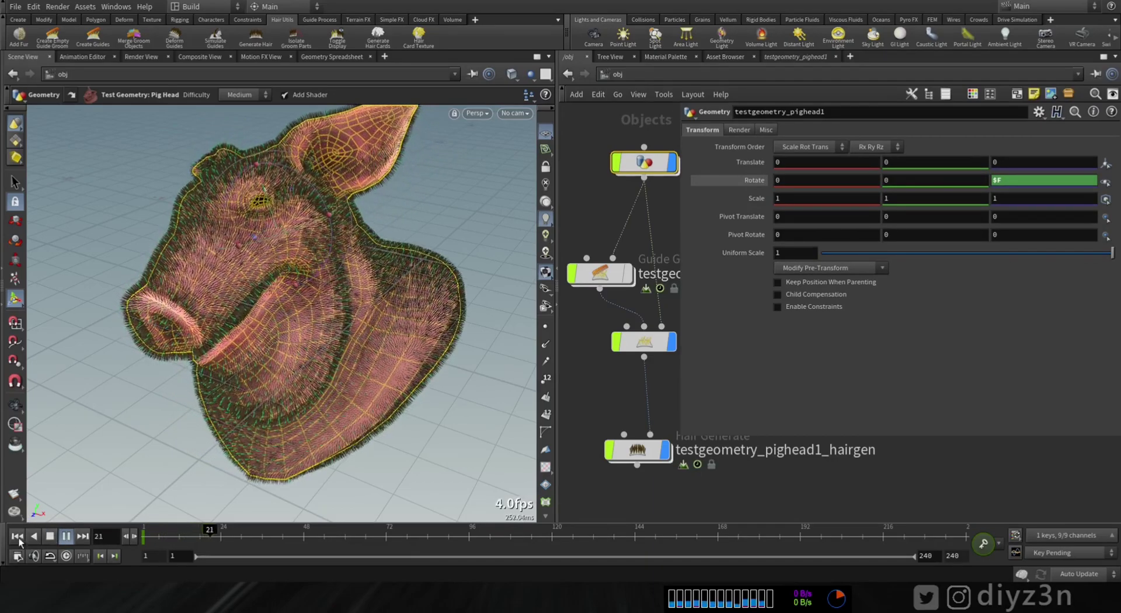
{"action": "left_click", "coordinate": [51, 537]}
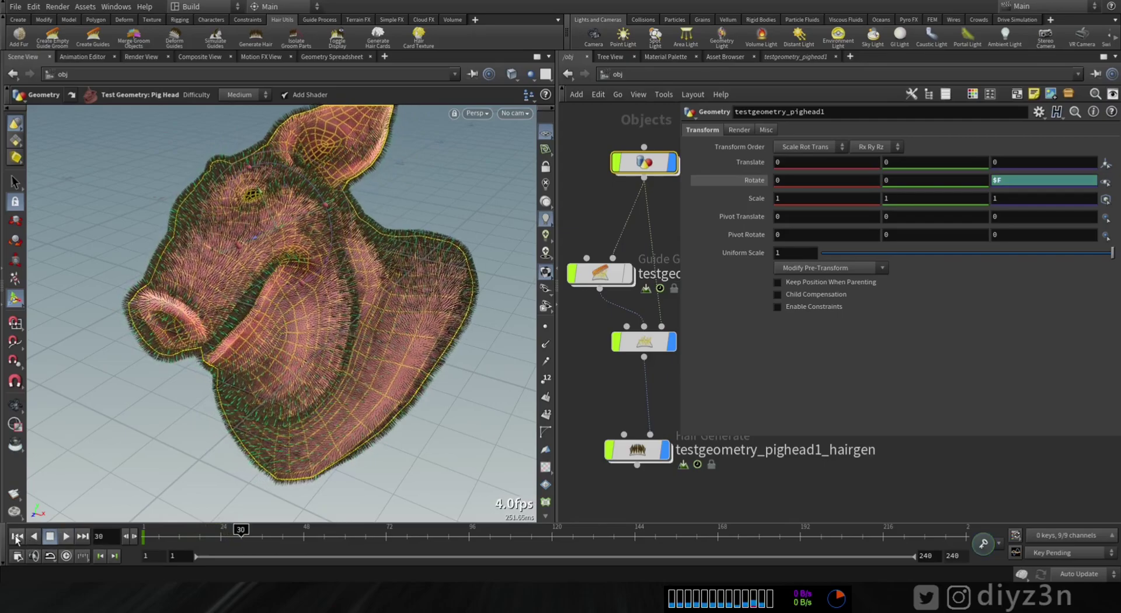
{"action": "left_click", "coordinate": [144, 533]}
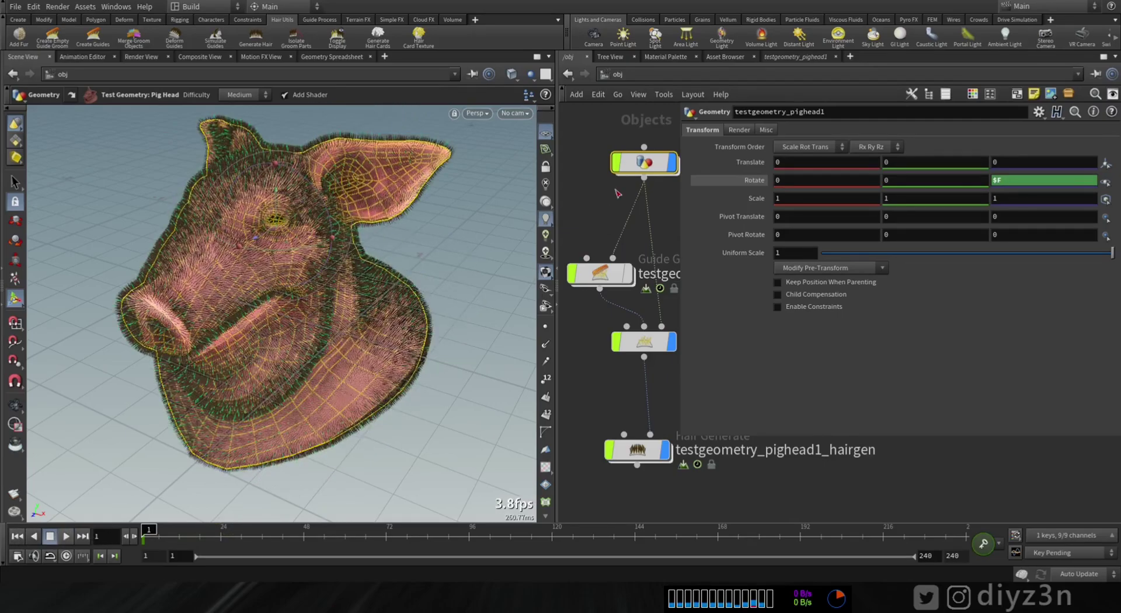
- Remove the $F expression from the pig head object's Z rotation
{"action": "right_click", "coordinate": [1029, 177]}
{"action": "left_click", "coordinate": [1014, 325]}
- Inside the pig head object, add an Attribute Noise node after the test geometry and set its attribute names to Cd P
{"action": "double_click", "coordinate": [653, 162]}
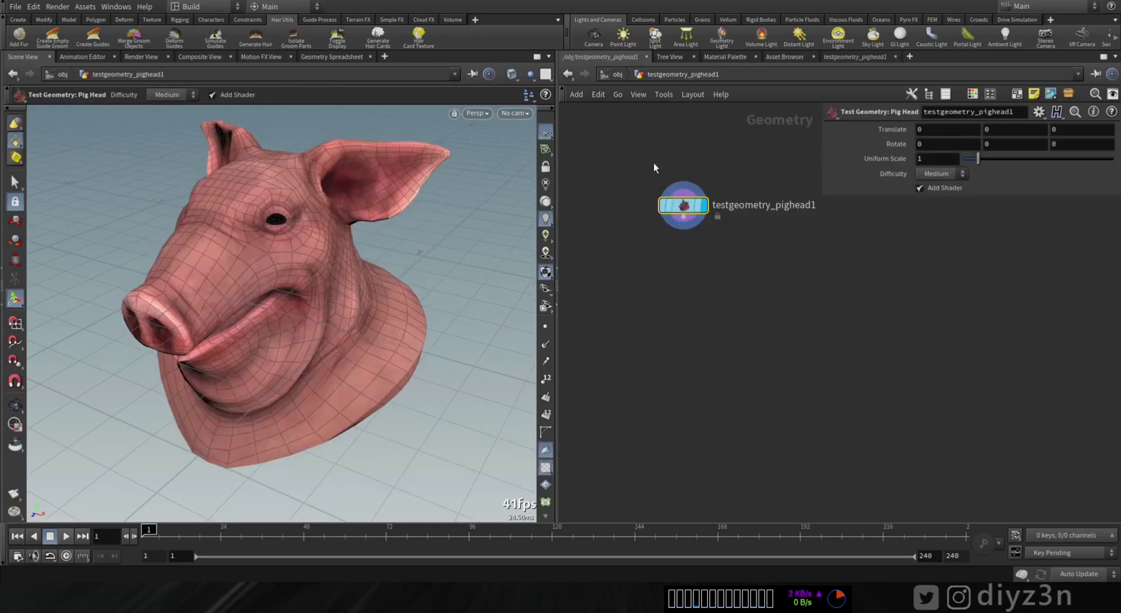
{"action": "left_click", "coordinate": [684, 220]}
{"action": "key", "text": "Tab"}
{"action": "type", "text": "noi"}
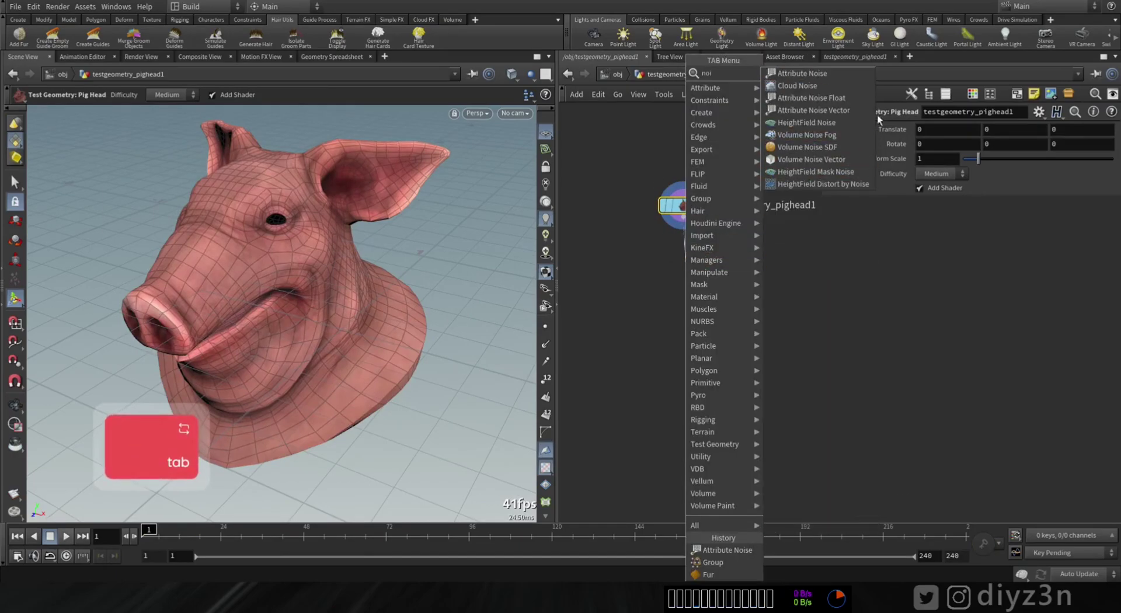
{"action": "left_click", "coordinate": [867, 75]}
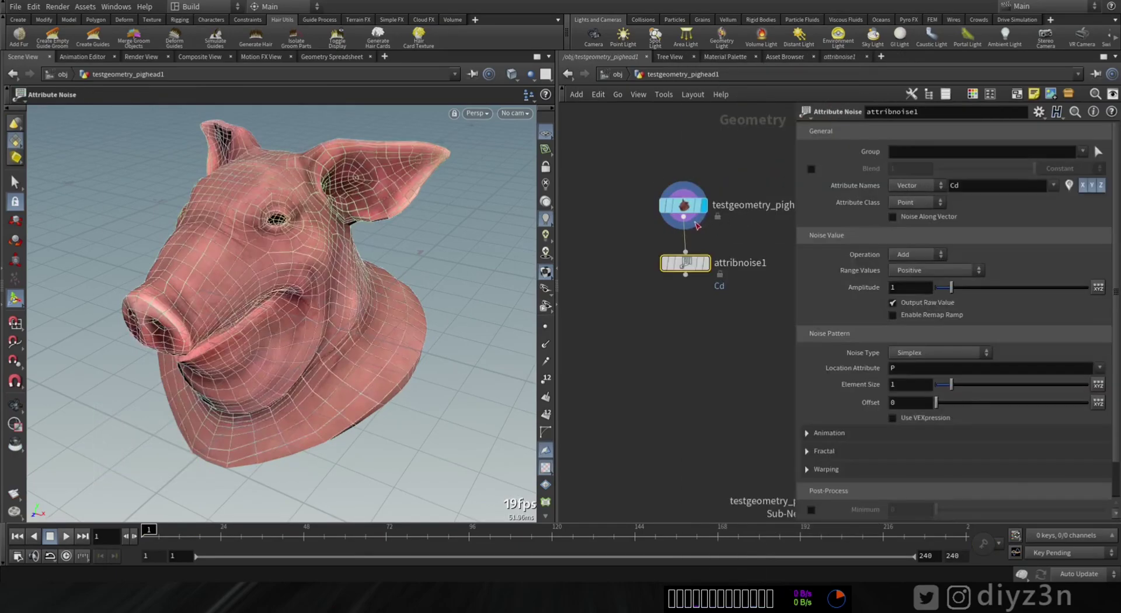
{"action": "left_click", "coordinate": [1048, 202]}
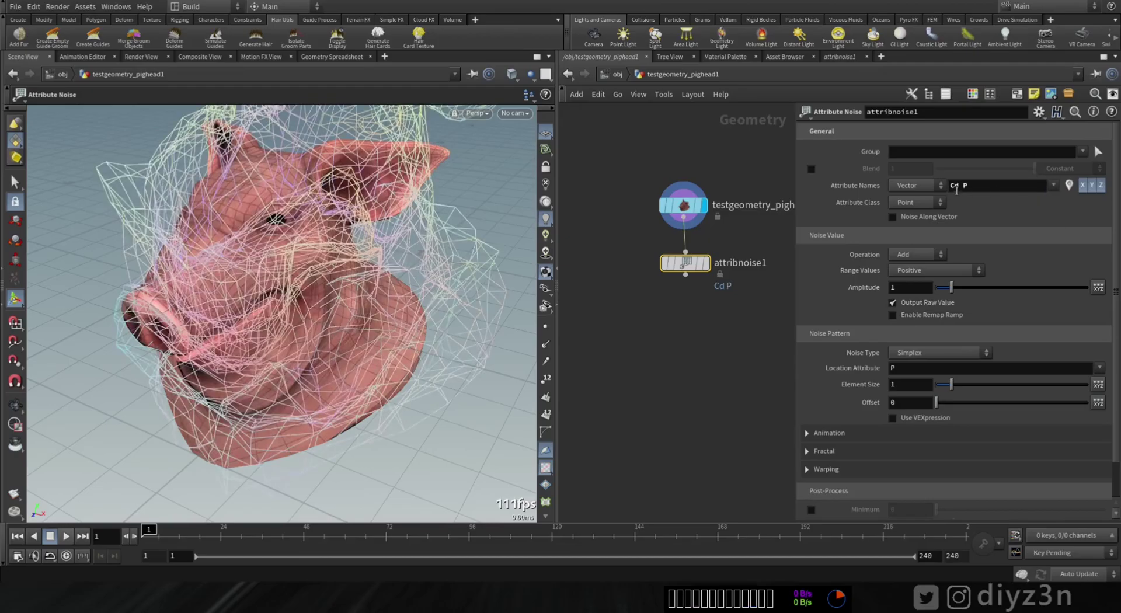
- Apply the Attribute Noise to P only with amplitude 0.2 and element size 0.54, display it, and enable Animate Noise
{"action": "left_click_drag", "start_coordinate": [951, 287], "coordinate": [940, 287]}
{"action": "left_click", "coordinate": [706, 263]}
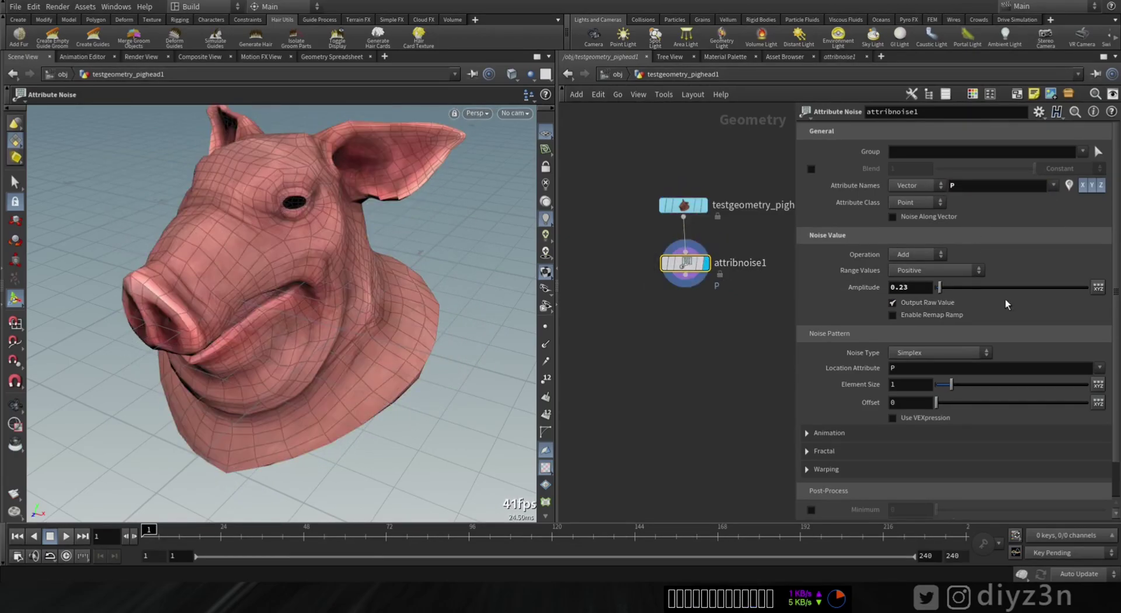
{"action": "left_click", "coordinate": [946, 291]}
{"action": "left_click_drag", "start_coordinate": [947, 384], "coordinate": [944, 386]}
{"action": "type", "text": ".2"}
{"action": "key", "text": "Return"}
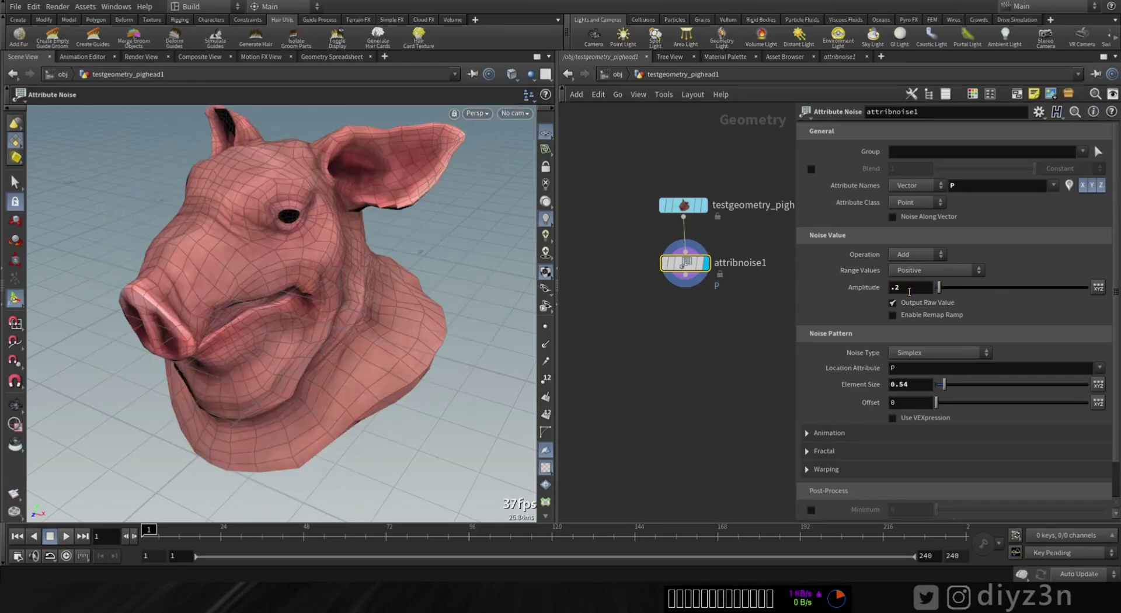
{"action": "left_click", "coordinate": [880, 432]}
{"action": "left_click", "coordinate": [917, 451]}
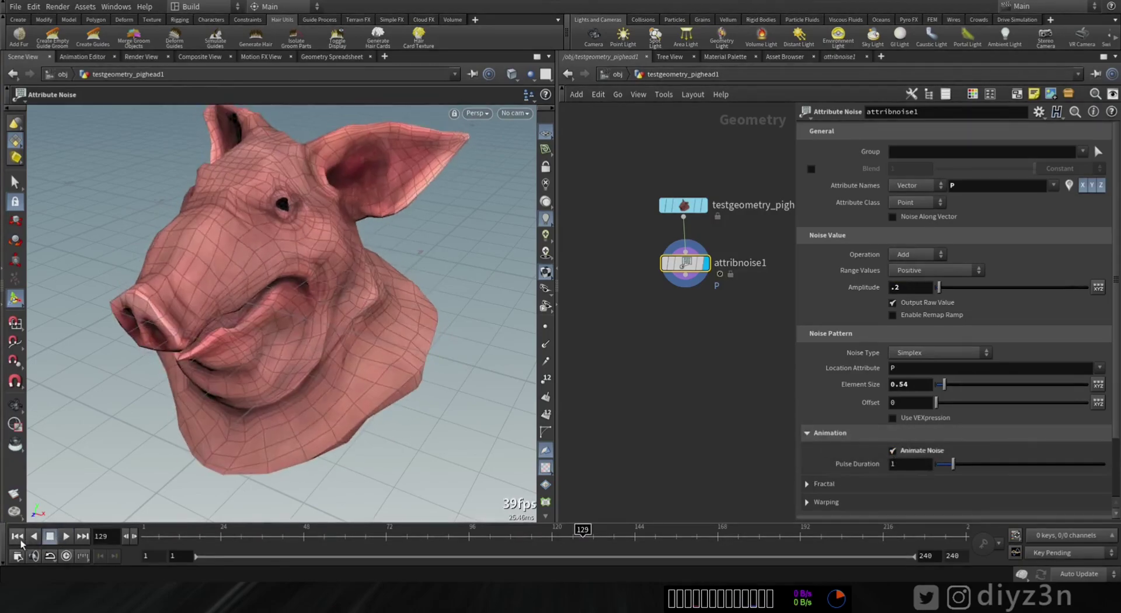
- Return to the object level, play back the noise animation to check how the hair follows the skin, and rewind to frame 1
{"action": "left_click", "coordinate": [613, 74]}
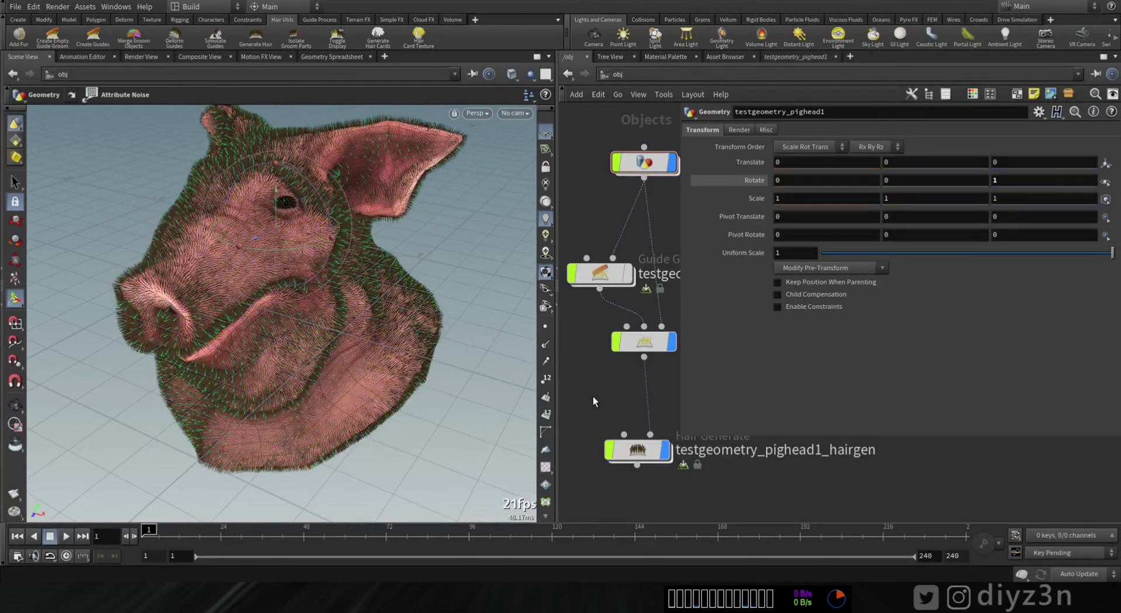
{"action": "left_click", "coordinate": [64, 536]}
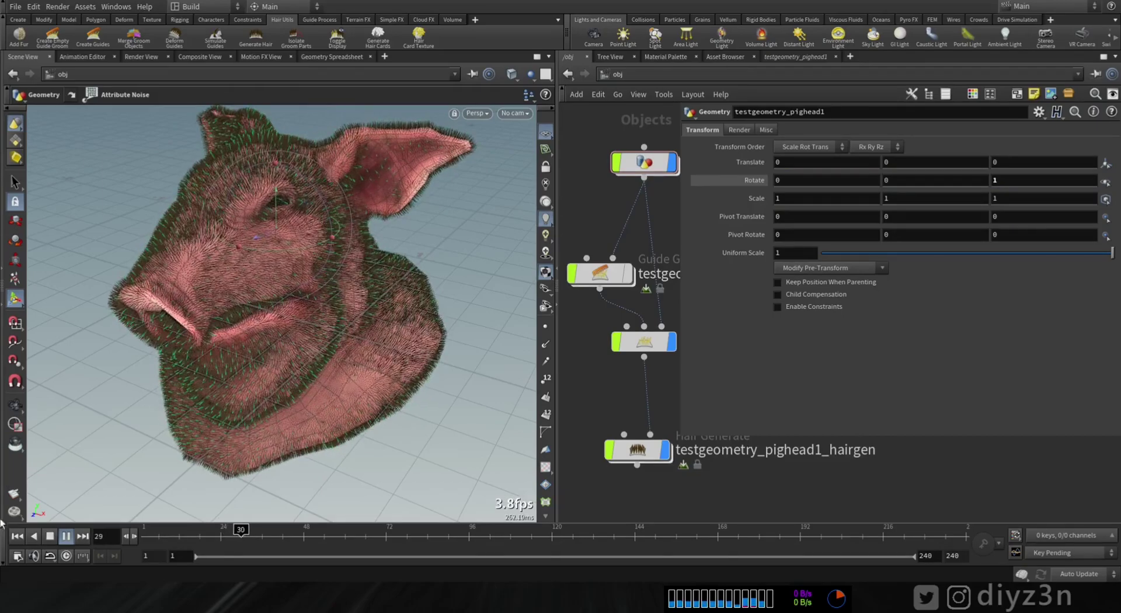
{"action": "left_click", "coordinate": [49, 537]}
{"action": "left_click", "coordinate": [17, 536]}
{"action": "left_click", "coordinate": [66, 536]}
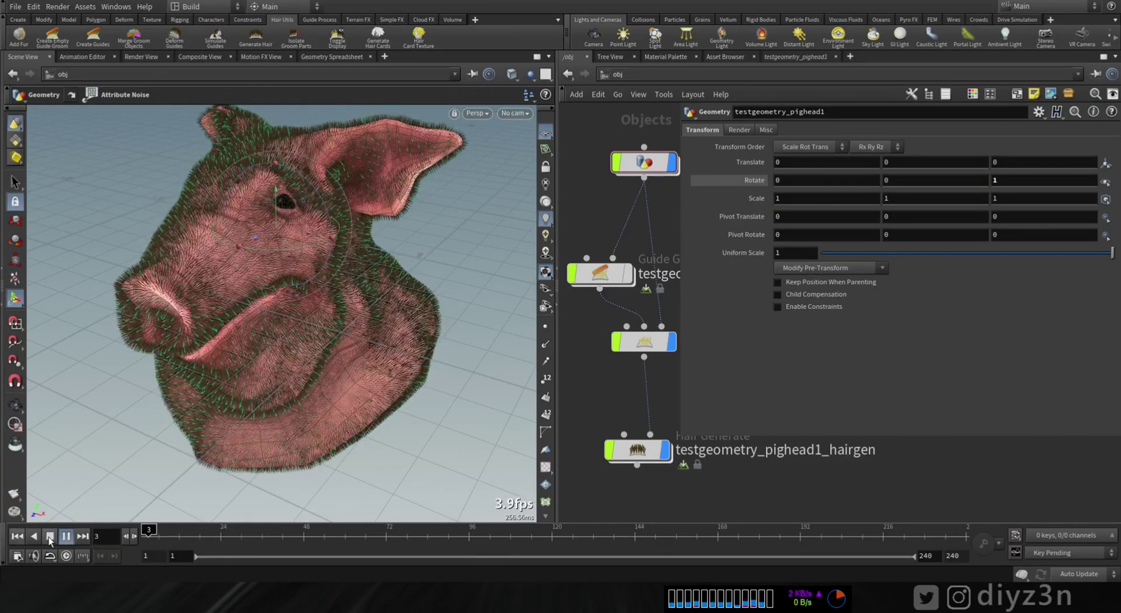
{"action": "left_click", "coordinate": [49, 536]}
{"action": "key", "text": "ctrl+Left"}
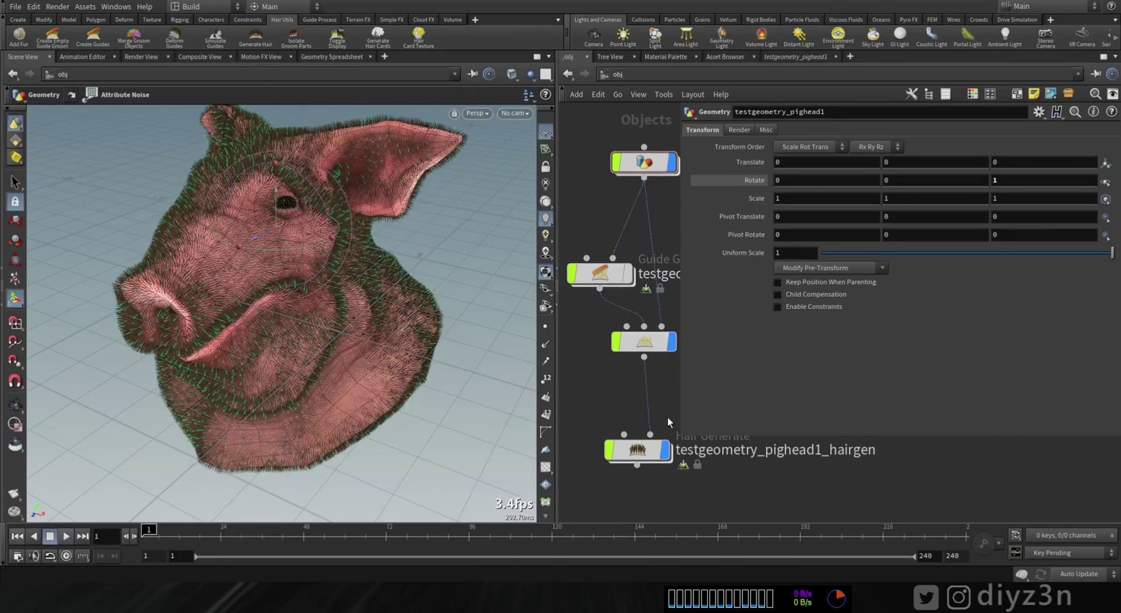
- Rearrange the hair network and read the description in the Guide Deform node's help page
{"action": "left_click_drag", "start_coordinate": [681, 436], "coordinate": [830, 442]}
{"action": "left_click_drag", "start_coordinate": [643, 451], "coordinate": [678, 447]}
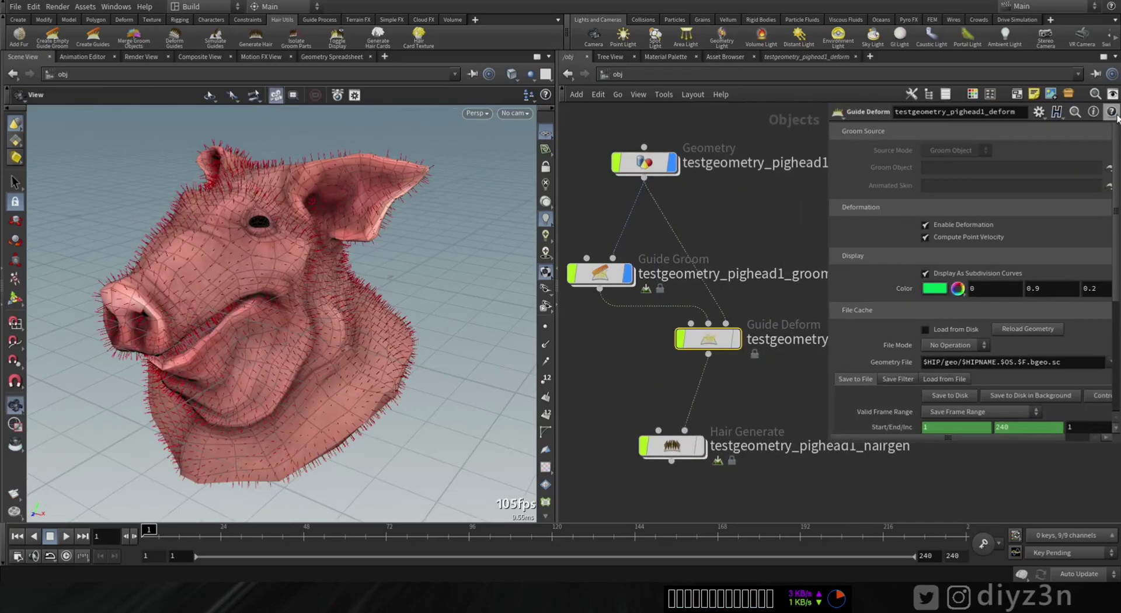
{"action": "left_click", "coordinate": [1110, 111]}
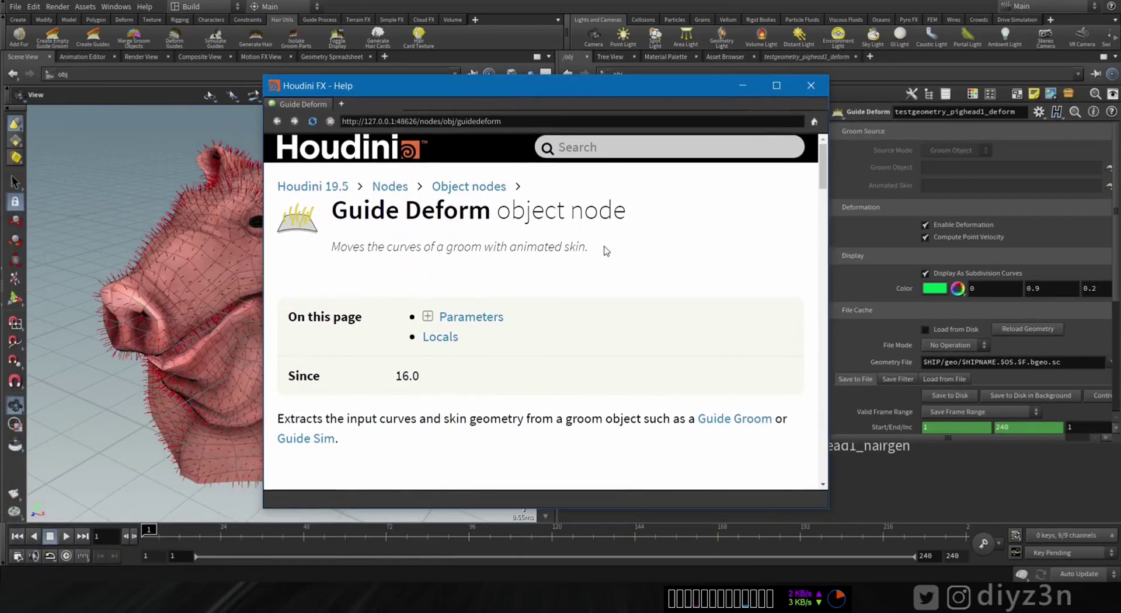
{"action": "left_click_drag", "start_coordinate": [601, 250], "coordinate": [321, 260]}
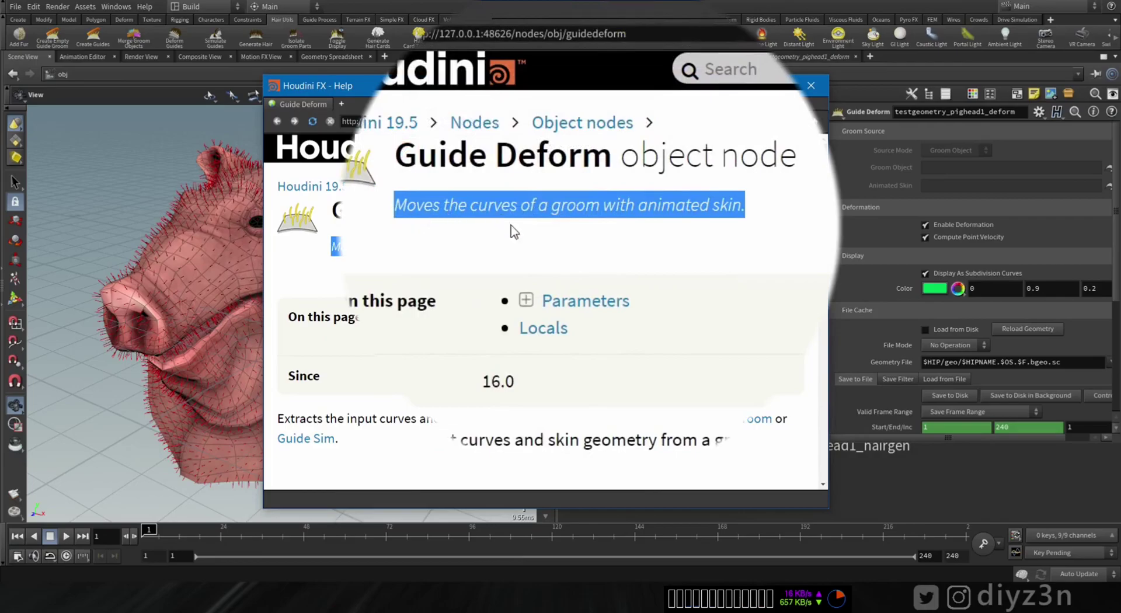
{"action": "left_click", "coordinate": [768, 207]}
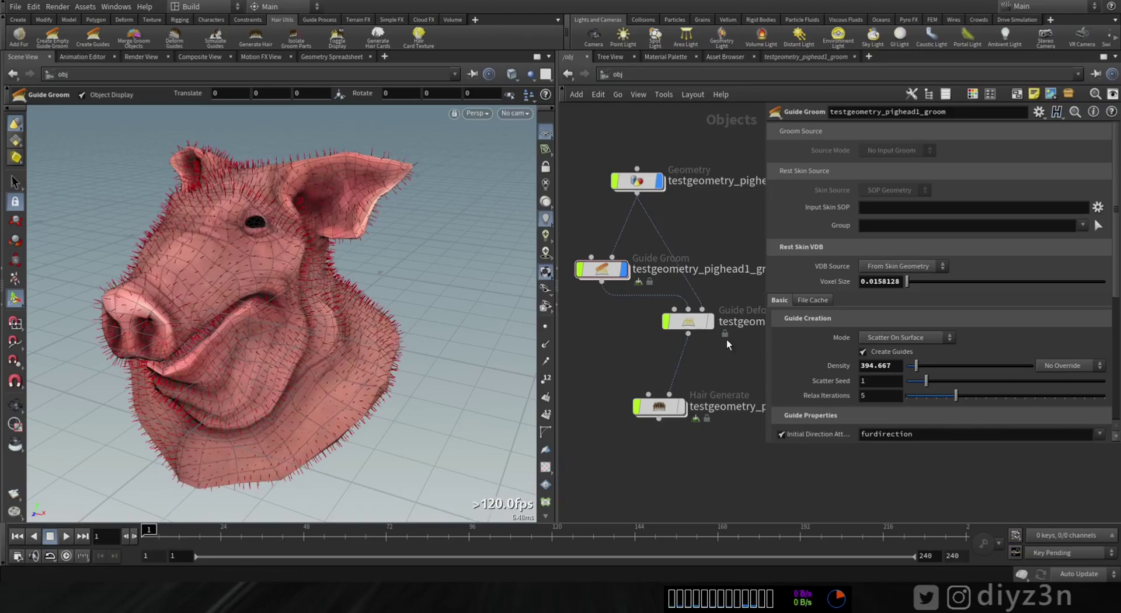
- Delete the Guide Deform node between the Guide Groom and Hair Generate nodes and reposition the pig head geometry node
{"action": "left_click", "coordinate": [695, 327]}
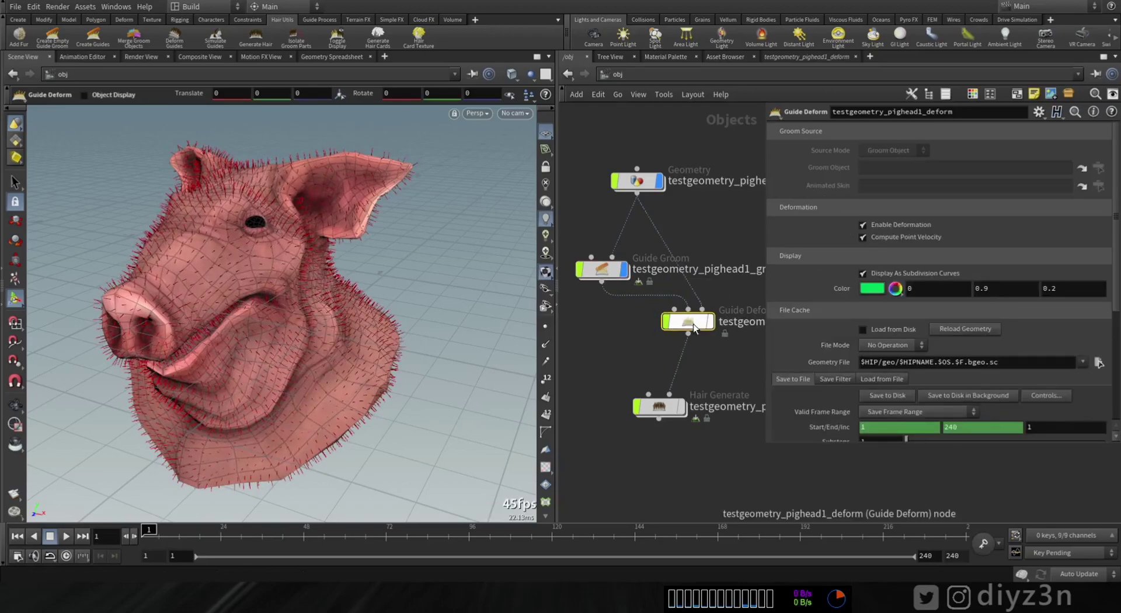
{"action": "key", "text": "Delete"}
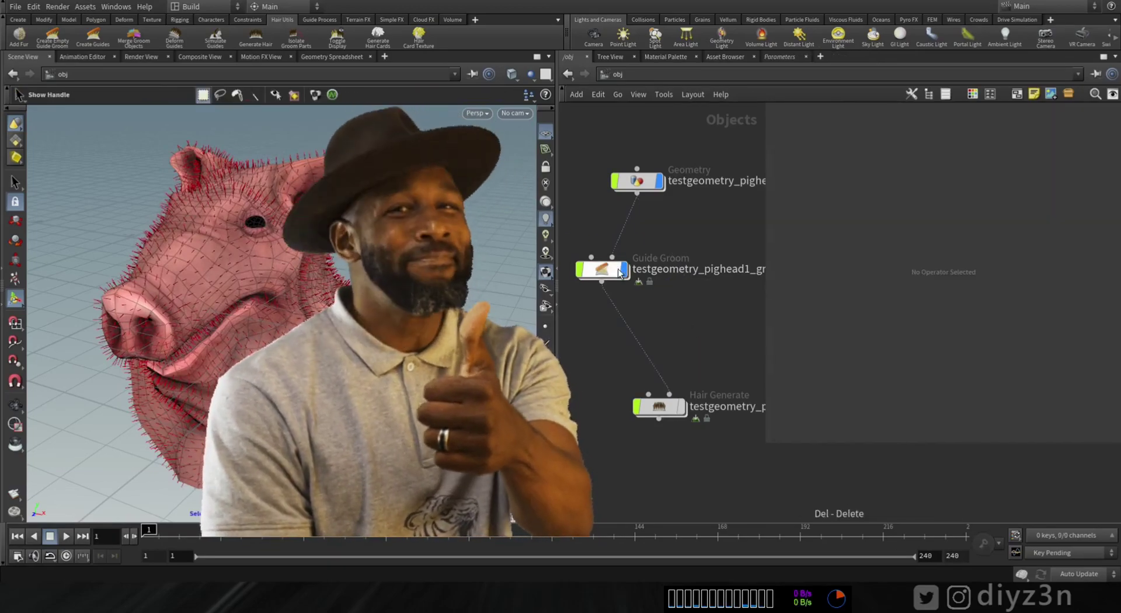
{"action": "left_click_drag", "start_coordinate": [641, 178], "coordinate": [668, 226]}
- Inside the pig head object, disconnect the Attribute Noise node, display the test geometry instead, and return to the object level
{"action": "double_click", "coordinate": [668, 227]}
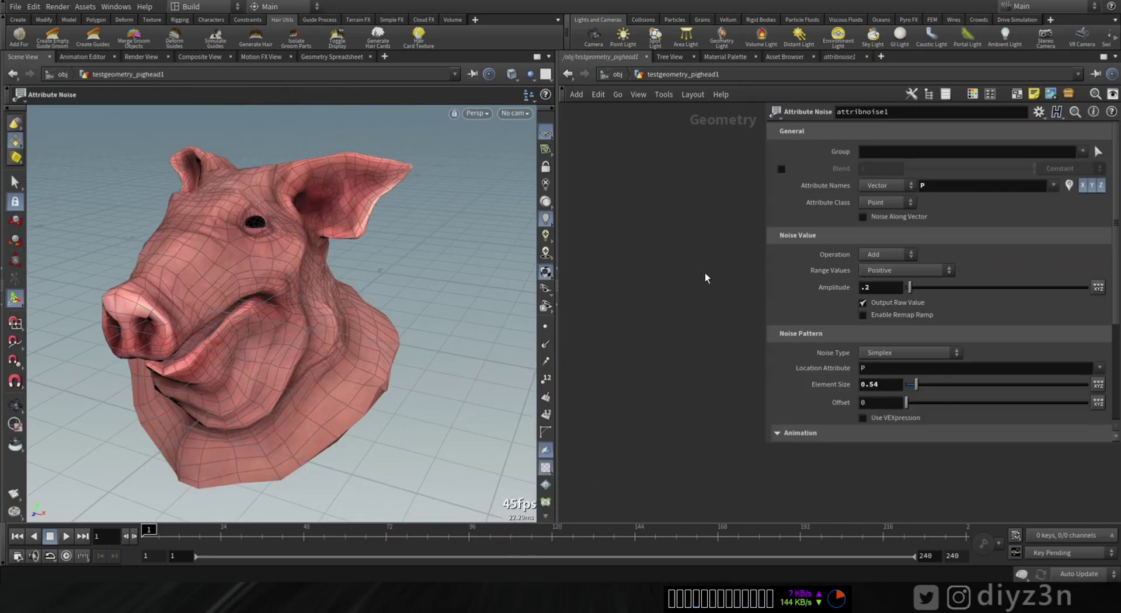
{"action": "mouse_move", "coordinate": [691, 340]}
{"action": "left_click_drag", "start_coordinate": [691, 336], "coordinate": [733, 361]}
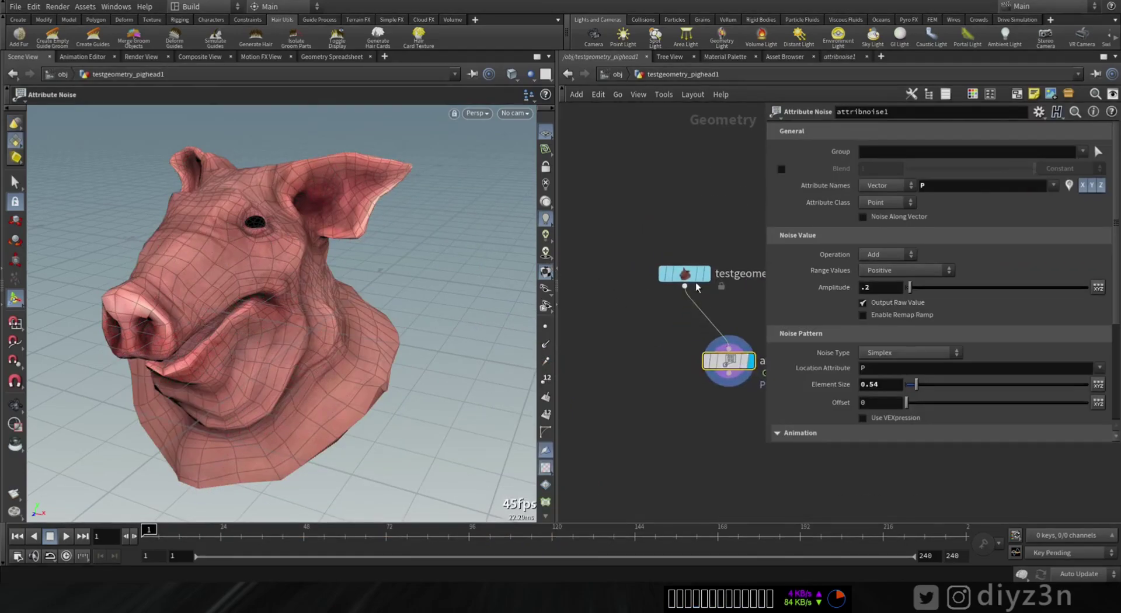
{"action": "left_click_drag", "start_coordinate": [687, 276], "coordinate": [628, 277]}
{"action": "right_click", "coordinate": [689, 326]}
{"action": "left_click", "coordinate": [711, 355]}
{"action": "left_click", "coordinate": [647, 275]}
{"action": "left_click_drag", "start_coordinate": [627, 274], "coordinate": [634, 317]}
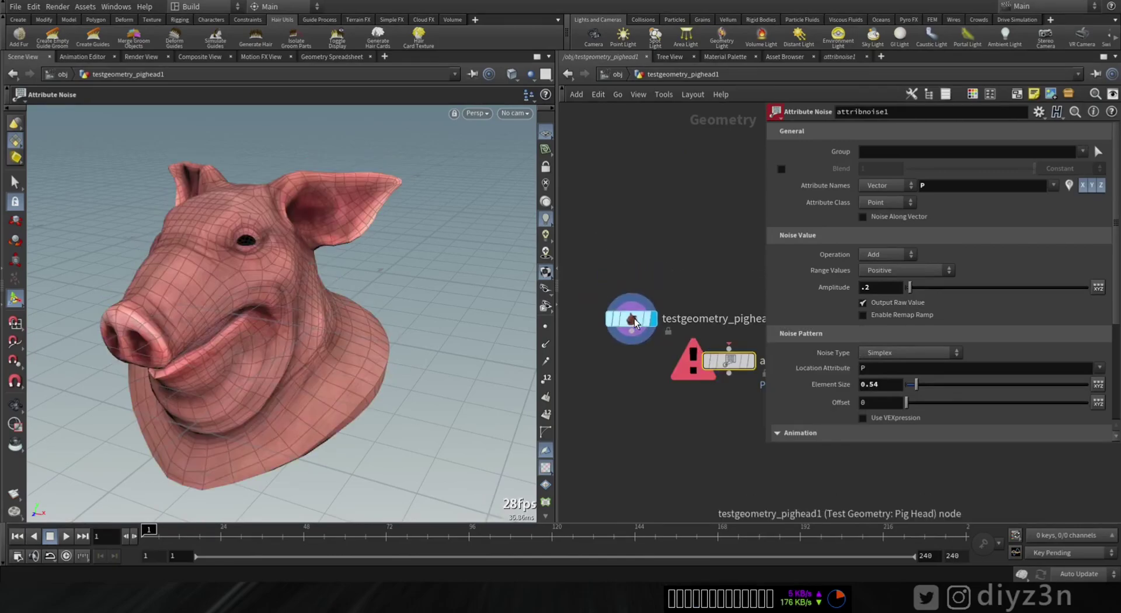
{"action": "left_click", "coordinate": [614, 74]}
- Set the Guide Groom density to 625 and display the Hair Generate node to inspect the fur close up on the snout
{"action": "left_click", "coordinate": [660, 318]}
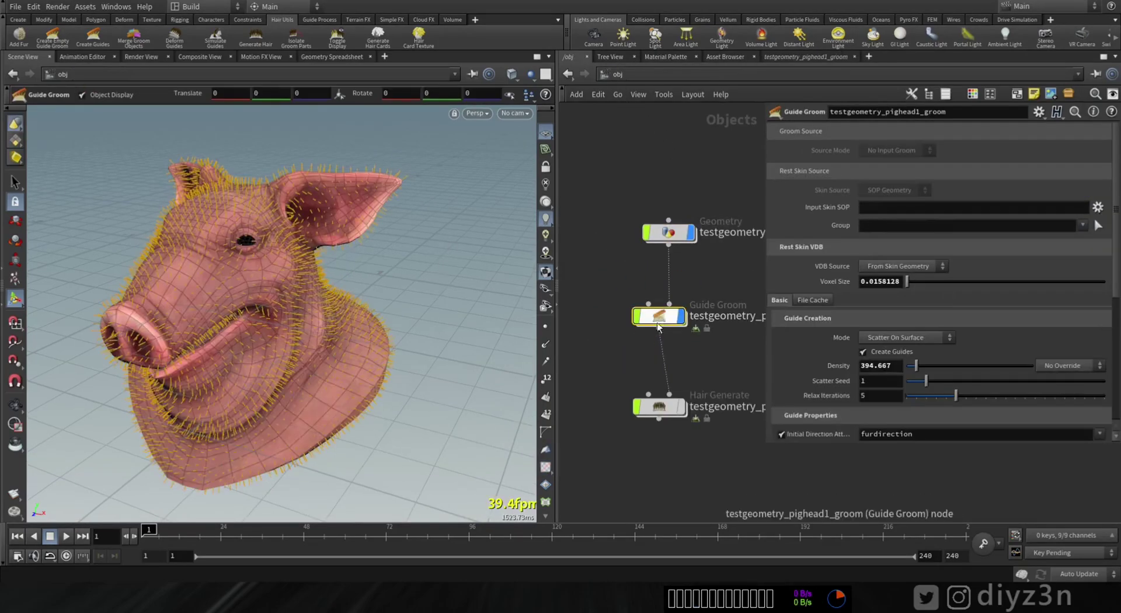
{"action": "mouse_move", "coordinate": [918, 369]}
{"action": "left_mouse_down"}
{"action": "mouse_move", "coordinate": [937, 359]}
{"action": "mouse_move", "coordinate": [919, 363]}
{"action": "left_mouse_up"}
{"action": "left_click", "coordinate": [656, 408]}
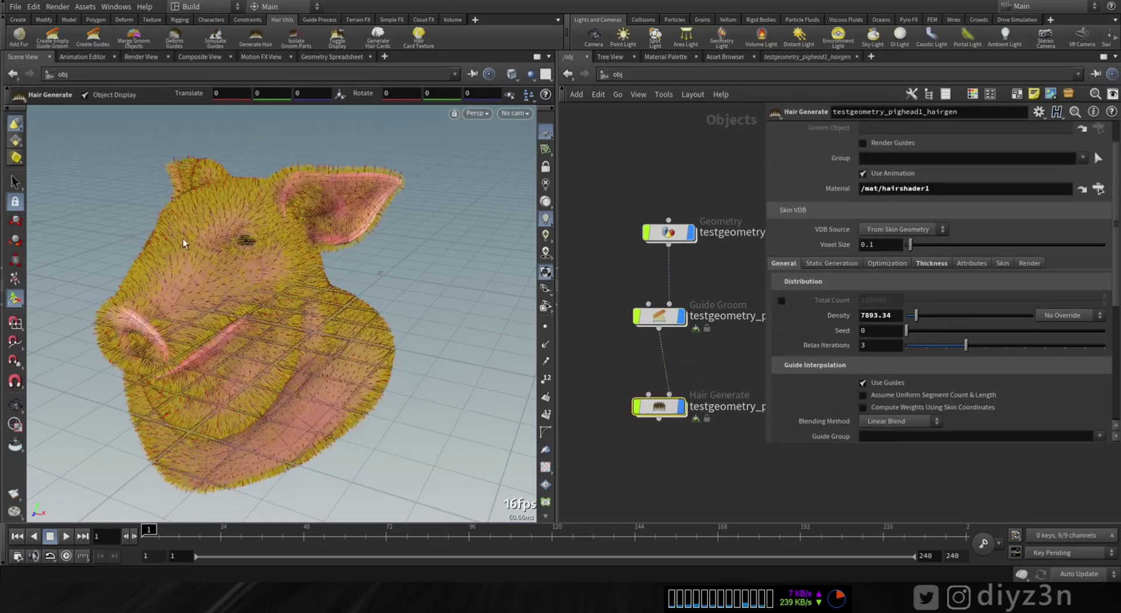
{"action": "middle_click_drag", "start_coordinate": [103, 283], "coordinate": [111, 238], "text": "alt"}
{"action": "right_click_drag", "start_coordinate": [111, 238], "coordinate": [292, 273], "text": "alt"}
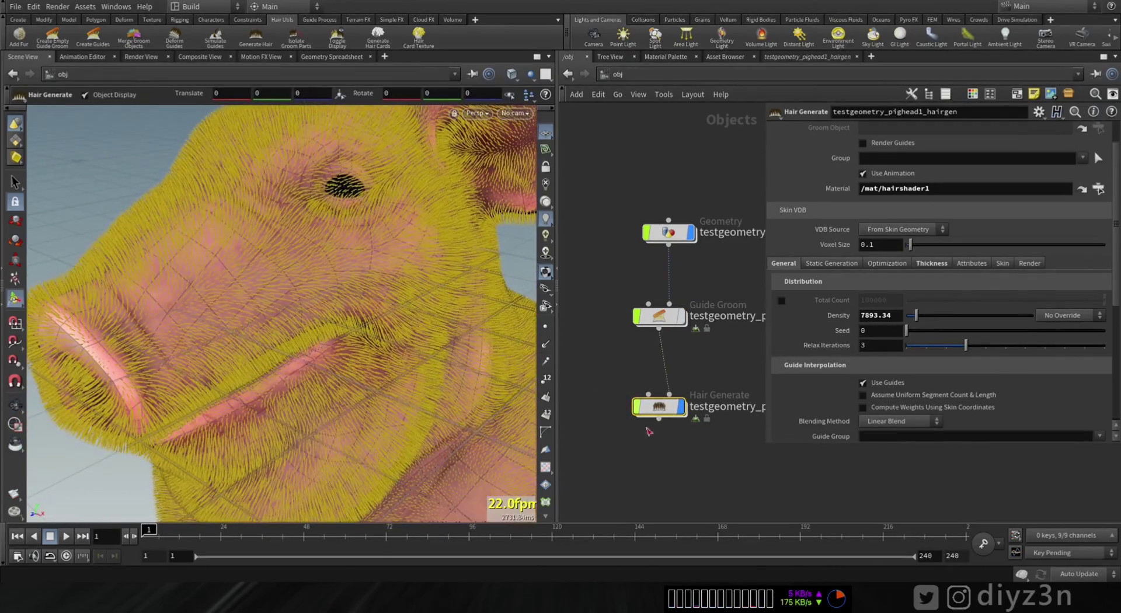
{"action": "left_click", "coordinate": [659, 461]}
{"action": "left_click_drag", "start_coordinate": [350, 303], "coordinate": [286, 251], "text": "alt"}
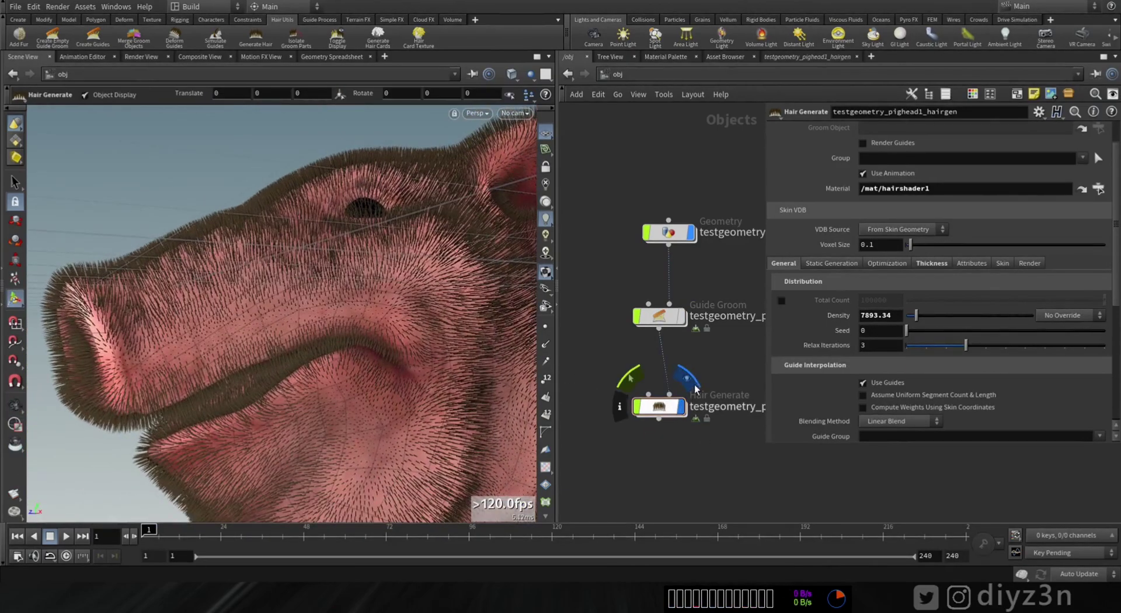
- Toggle the display of the Hair Generate and Guide Groom nodes to compare the hair with the guides
{"action": "left_click", "coordinate": [693, 392]}
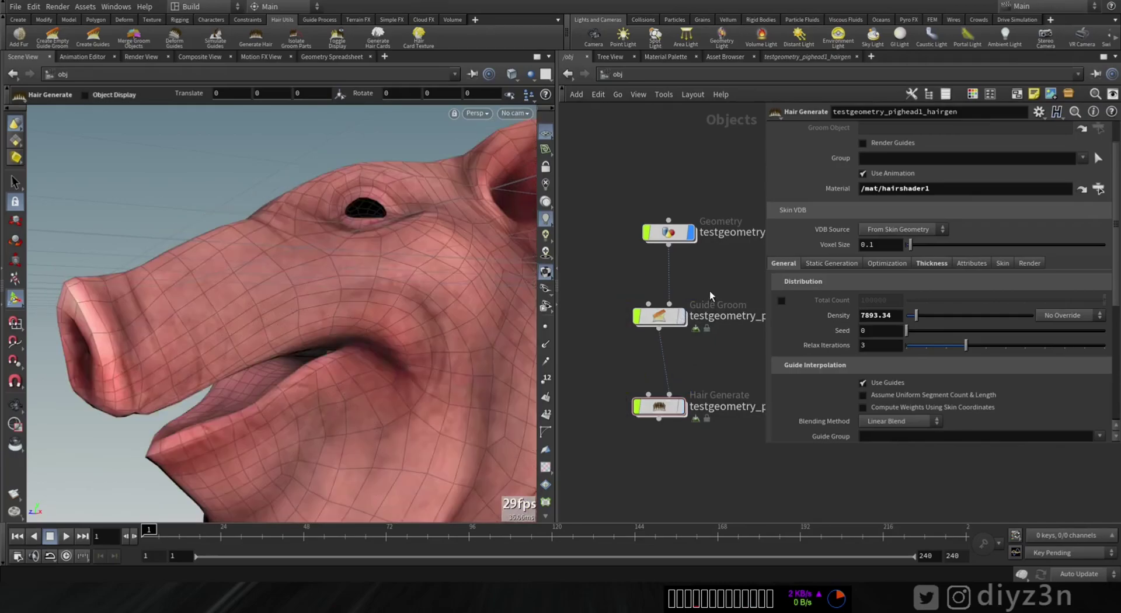
{"action": "left_click", "coordinate": [690, 291]}
{"action": "left_click", "coordinate": [689, 291]}
{"action": "left_click", "coordinate": [689, 291]}
{"action": "left_click", "coordinate": [690, 291]}
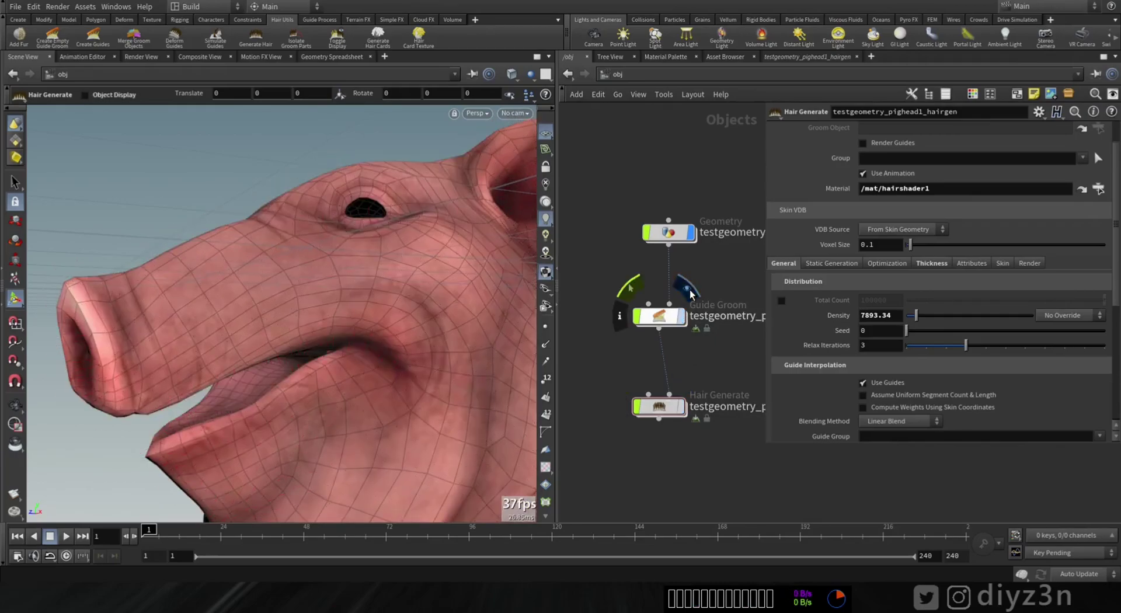
{"action": "mouse_move", "coordinate": [677, 412]}
{"action": "left_click", "coordinate": [693, 394]}
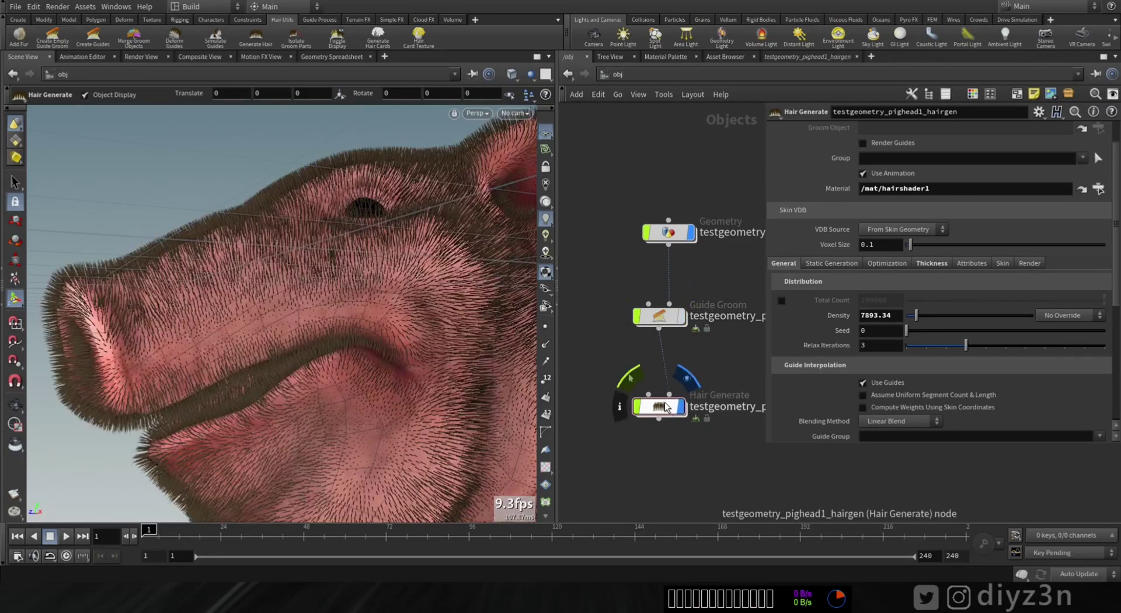
- Raise the Guide Groom density to 2477, reduce it to 1481, and display the guides on the snout
{"action": "left_click", "coordinate": [654, 316]}
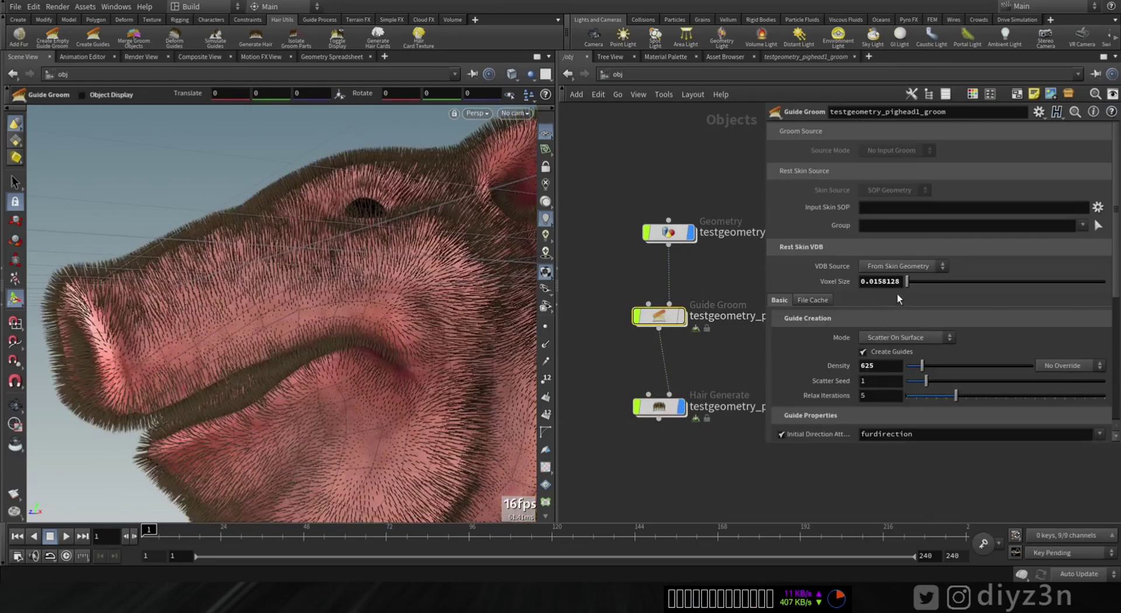
{"action": "left_click_drag", "start_coordinate": [917, 372], "coordinate": [961, 375]}
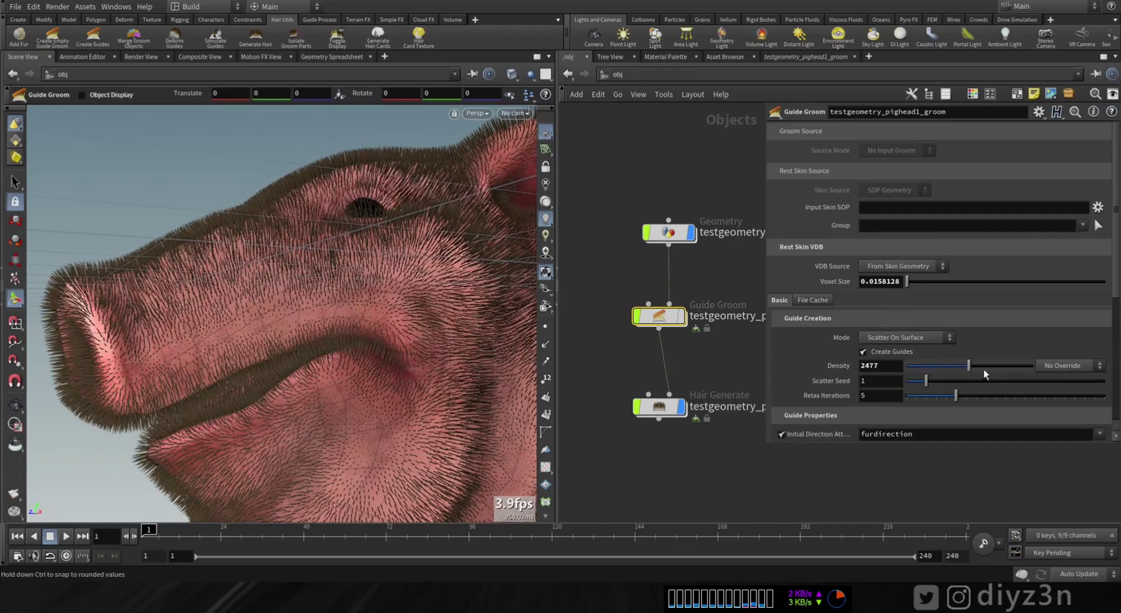
{"action": "double_click", "coordinate": [887, 368]}
{"action": "type", "text": "1"}
{"action": "key", "text": "Return"}
{"action": "left_click_drag", "start_coordinate": [362, 288], "coordinate": [288, 346]}
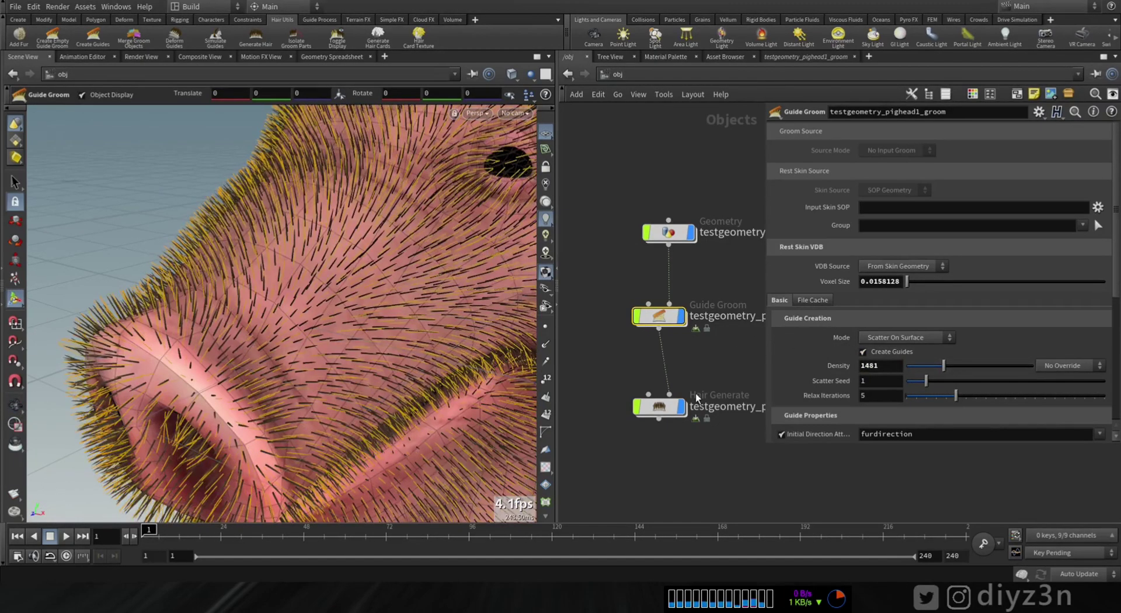
- Lower the Guide Groom density to 856 and check the guides over the whole head
{"action": "mouse_move", "coordinate": [946, 367]}
{"action": "left_mouse_down"}
{"action": "mouse_move", "coordinate": [1021, 365]}
{"action": "mouse_move", "coordinate": [908, 373]}
{"action": "mouse_move", "coordinate": [929, 372]}
{"action": "left_mouse_up"}
{"action": "right_click_drag", "start_coordinate": [491, 181], "coordinate": [270, 270], "text": "alt"}
{"action": "middle_click_drag", "start_coordinate": [491, 275], "coordinate": [313, 314], "text": "alt"}
{"action": "right_click_drag", "start_coordinate": [313, 314], "coordinate": [254, 327], "text": "alt"}
{"action": "left_click_drag", "start_coordinate": [254, 327], "coordinate": [303, 297], "text": "alt"}
{"action": "left_click", "coordinate": [1078, 371]}
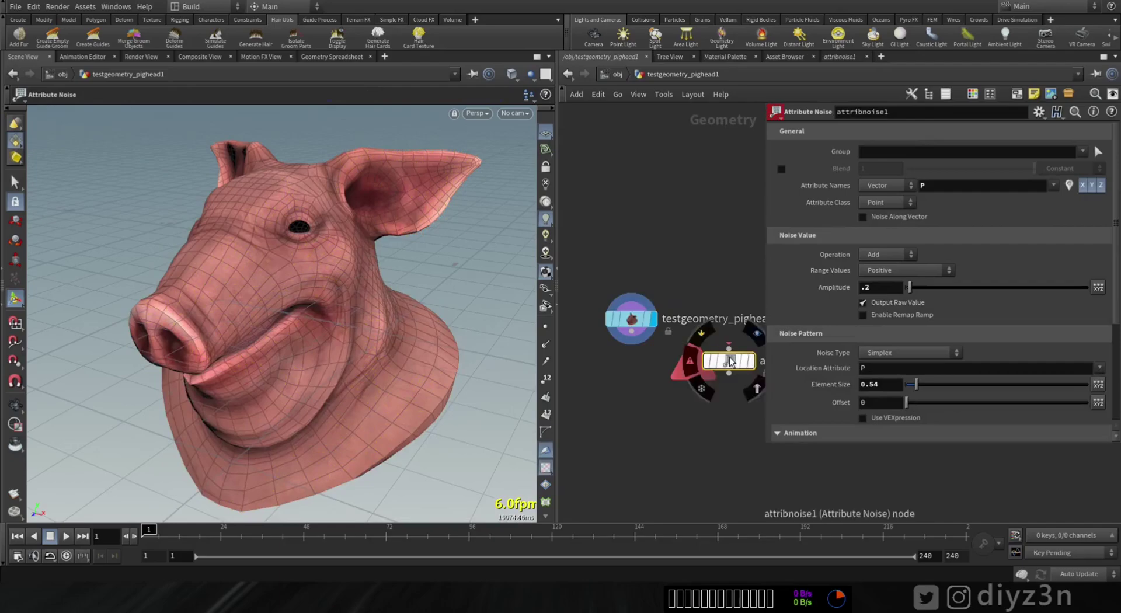
- Inside the pig head object, delete the disconnected Attribute Noise node and return to the object level
{"action": "left_click_drag", "start_coordinate": [730, 361], "coordinate": [737, 260]}
{"action": "scroll", "coordinate": [689, 340], "scroll_direction": "down", "scroll_amount": 4}
{"action": "middle_click_drag", "start_coordinate": [674, 363], "coordinate": [602, 368]}
{"action": "left_click_drag", "start_coordinate": [629, 331], "coordinate": [679, 349]}
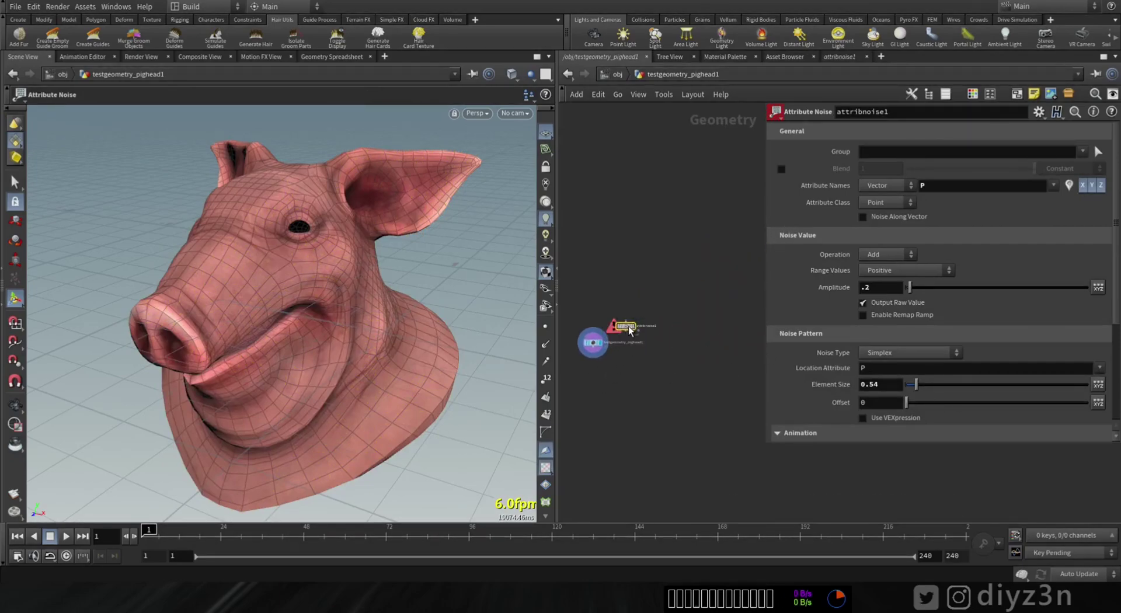
{"action": "right_click_drag", "start_coordinate": [723, 332], "coordinate": [747, 332]}
{"action": "middle_click_drag", "start_coordinate": [697, 330], "coordinate": [626, 348]}
{"action": "scroll", "coordinate": [649, 340], "scroll_direction": "down", "scroll_amount": 3}
{"action": "left_click", "coordinate": [618, 293]}
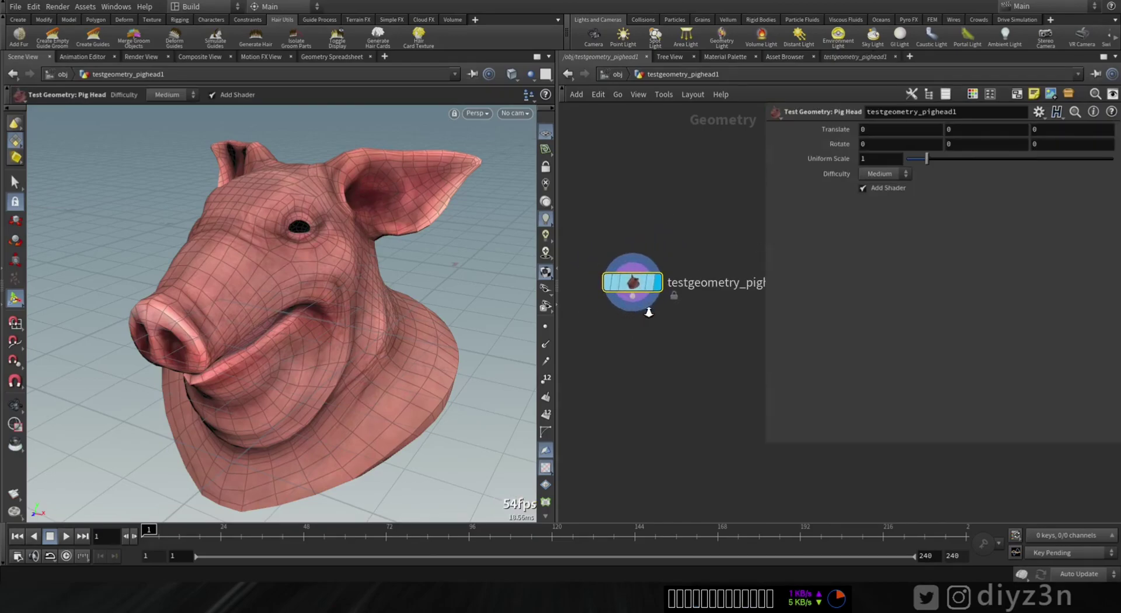
{"action": "middle_click", "coordinate": [640, 286]}
{"action": "middle_click_drag", "start_coordinate": [727, 231], "coordinate": [636, 80]}
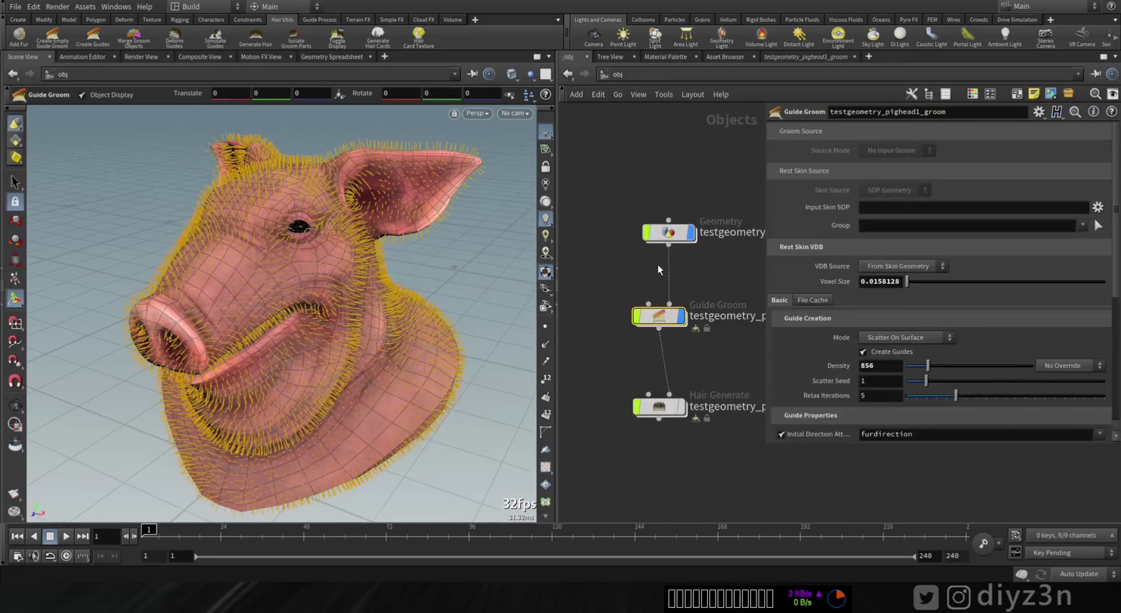
- Inside the pig head object, add an Attribute Create node after the test geometry
{"action": "double_click", "coordinate": [667, 234]}
{"action": "left_click", "coordinate": [632, 295]}
{"action": "left_click", "coordinate": [636, 348]}
{"action": "type", "text": "att"}
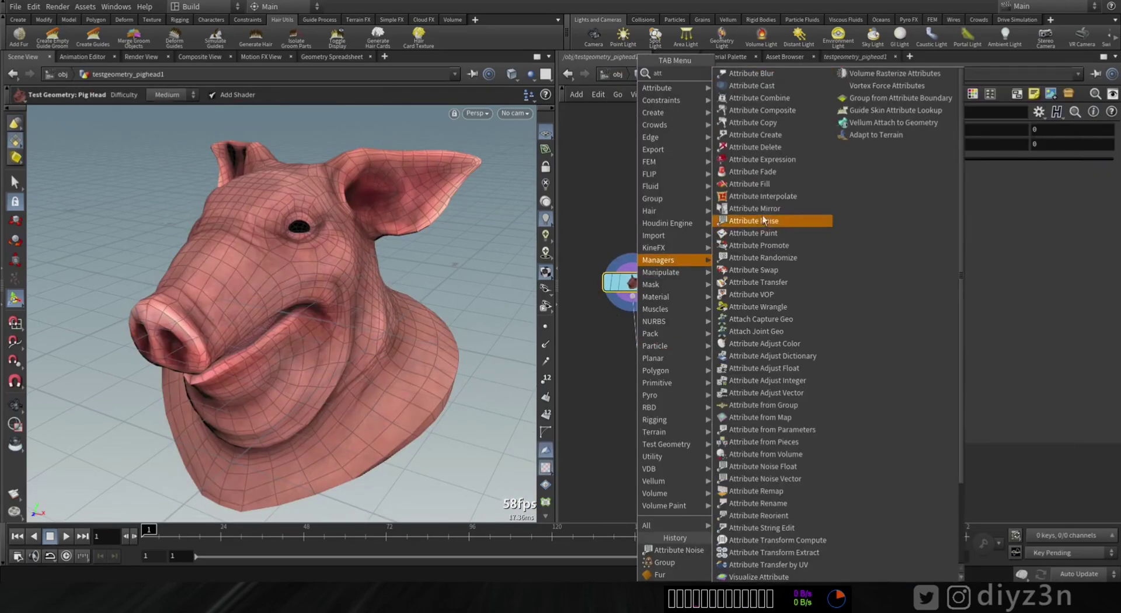
{"action": "left_click", "coordinate": [766, 136]}
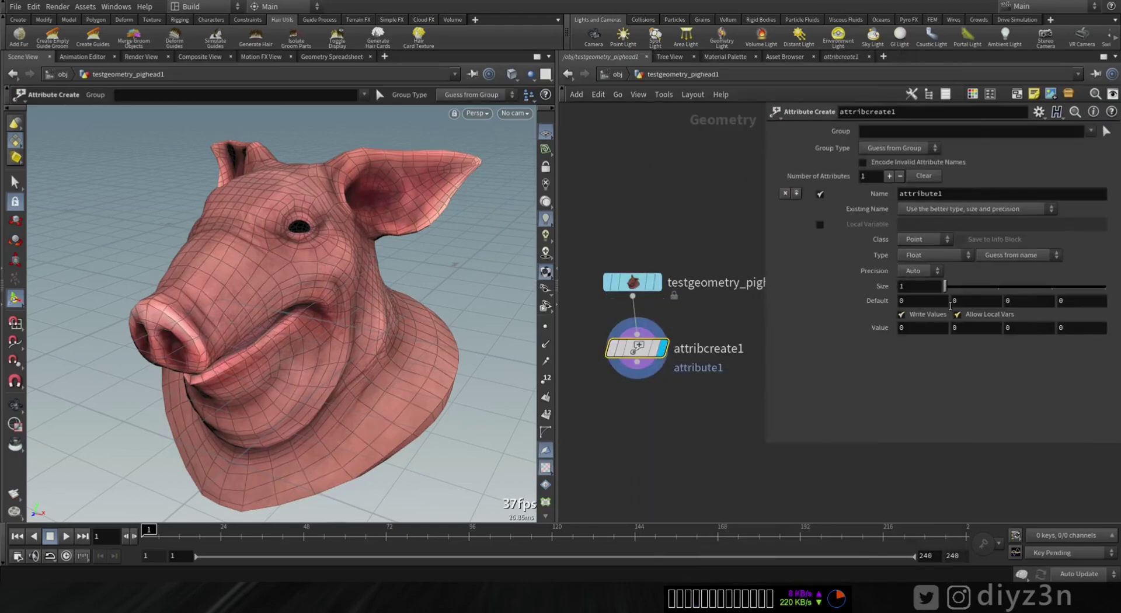
- Add a Paint Color node after the Attribute Create node, and delete both nodes again
{"action": "key", "text": "Tab"}
{"action": "type", "text": "pain"}
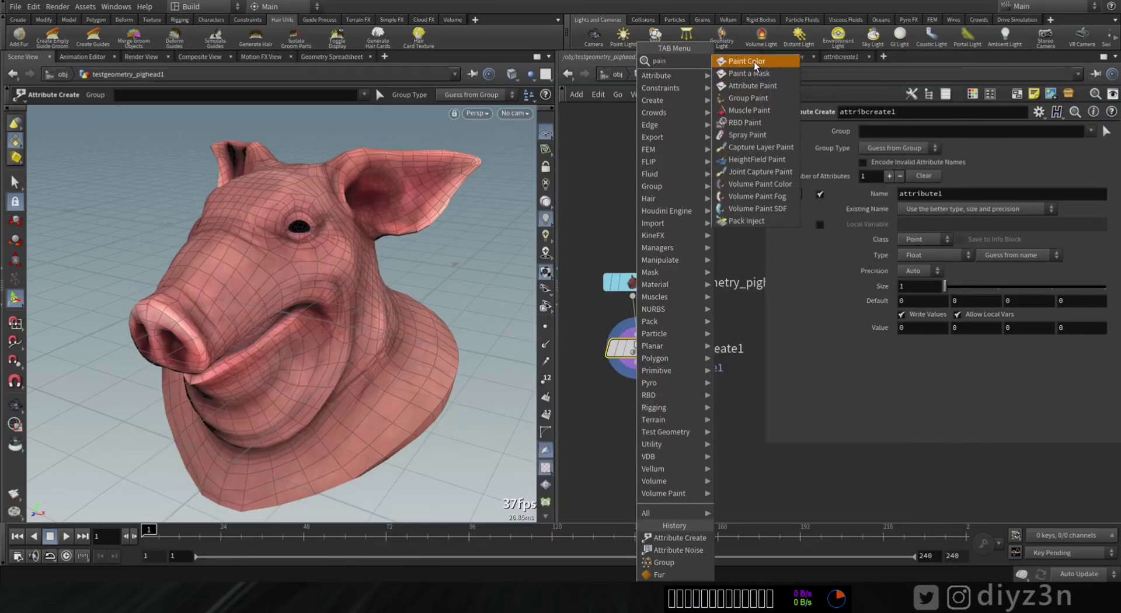
{"action": "left_click", "coordinate": [754, 62]}
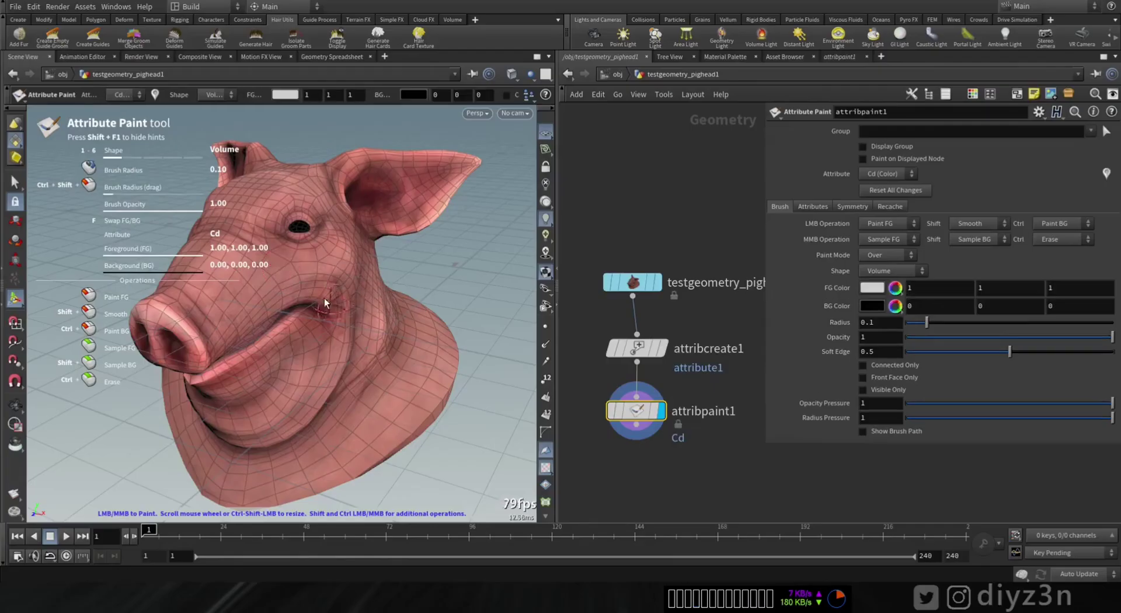
{"action": "left_click_drag", "start_coordinate": [671, 482], "coordinate": [630, 338]}
{"action": "key", "text": "Delete"}
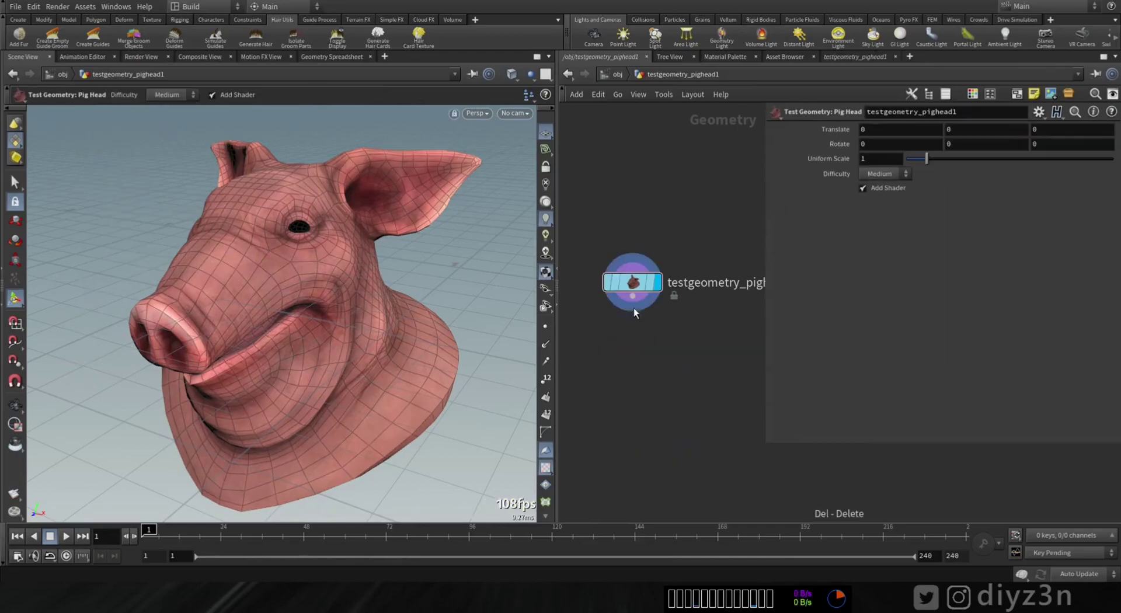
- Set the Guide Groom density override to Skin Attribute using the density attribute, and create its paint nodes on the pig head
{"action": "left_click_drag", "start_coordinate": [636, 287], "coordinate": [646, 274]}
{"action": "left_click", "coordinate": [617, 75]}
{"action": "left_click", "coordinate": [659, 317]}
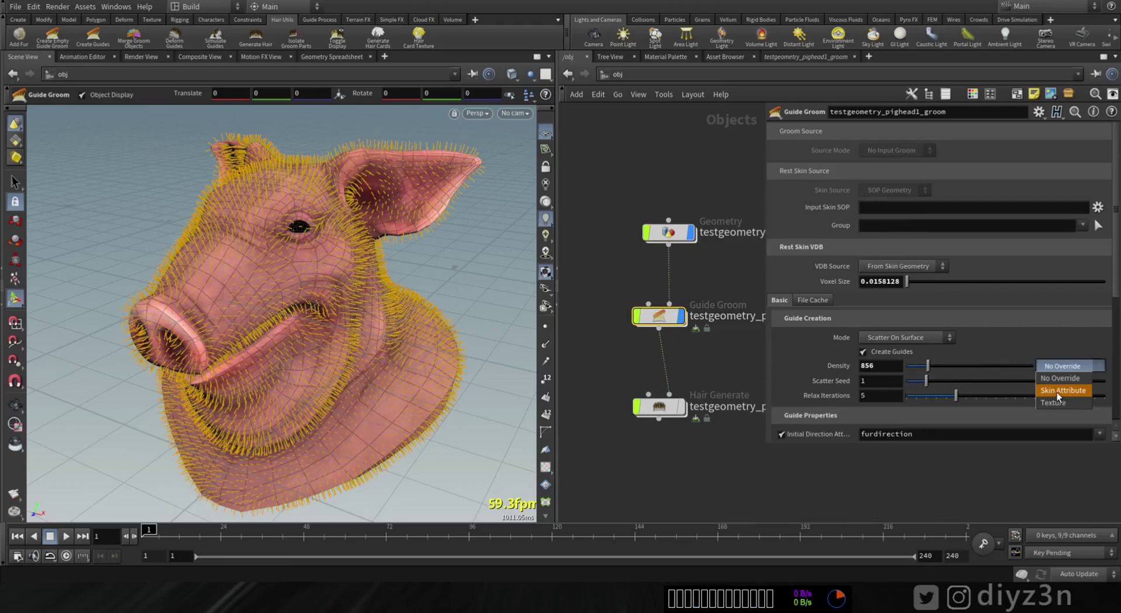
{"action": "left_click", "coordinate": [1060, 403]}
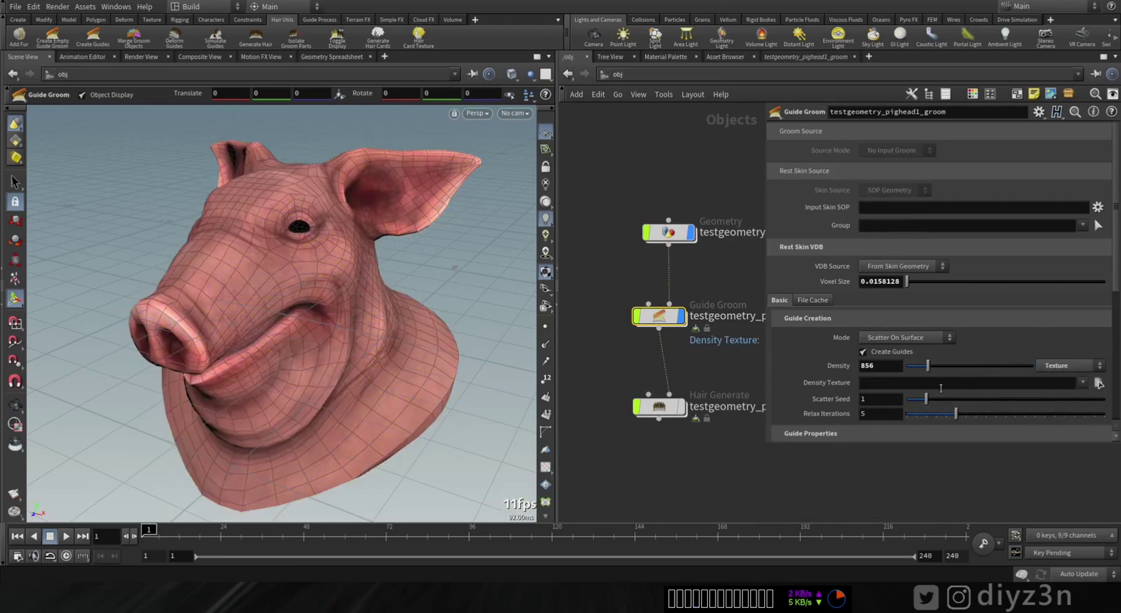
{"action": "left_click", "coordinate": [1064, 390]}
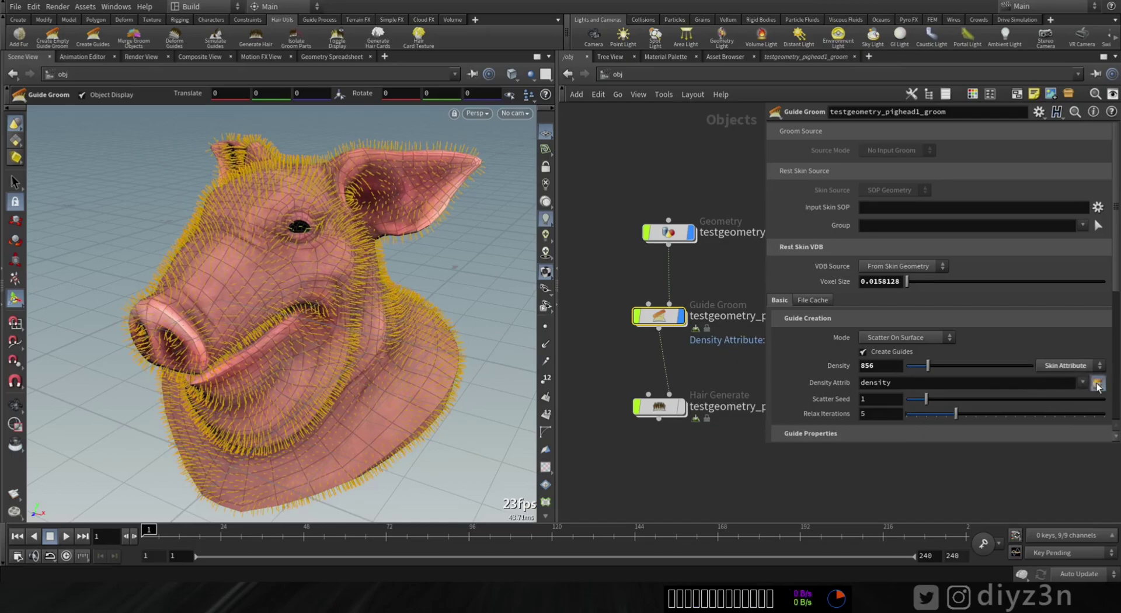
{"action": "left_click", "coordinate": [1097, 383]}
{"action": "left_click_drag", "start_coordinate": [645, 328], "coordinate": [645, 351]}
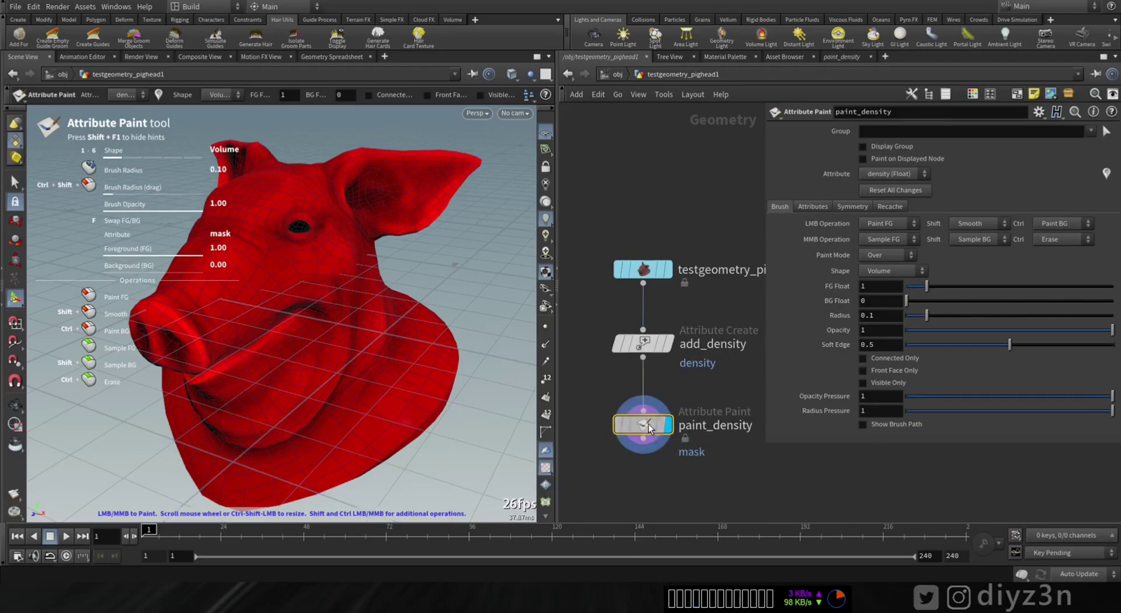
- Inside the pig head object, show the other objects in the viewport so the guides appear alongside the paint_density node
{"action": "left_click", "coordinate": [569, 74]}
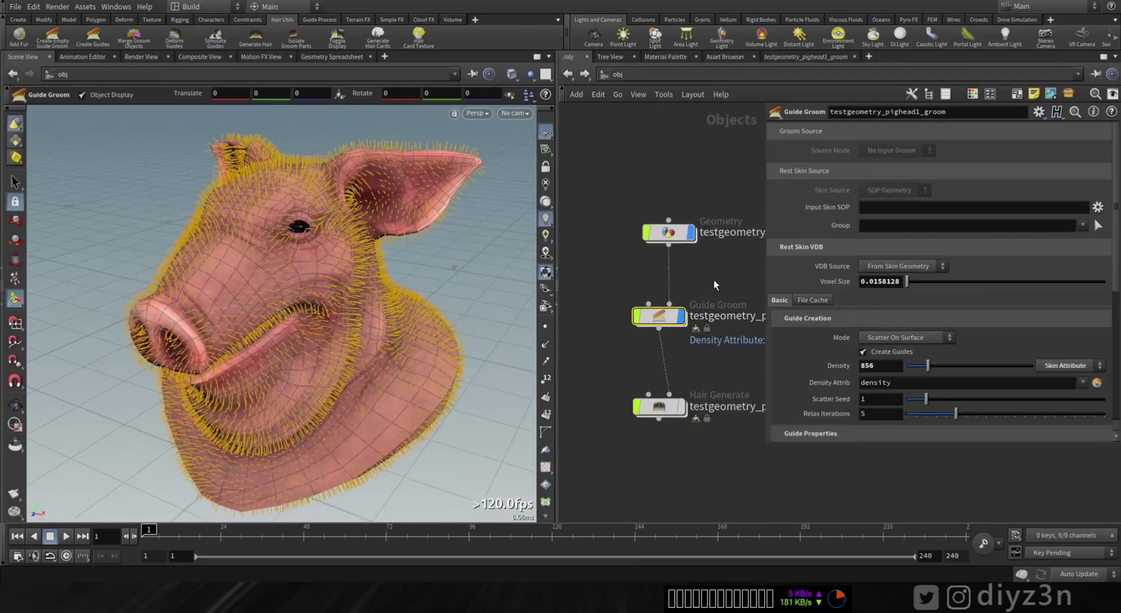
{"action": "double_click", "coordinate": [668, 235]}
{"action": "middle_click_drag", "start_coordinate": [682, 383], "coordinate": [684, 301]}
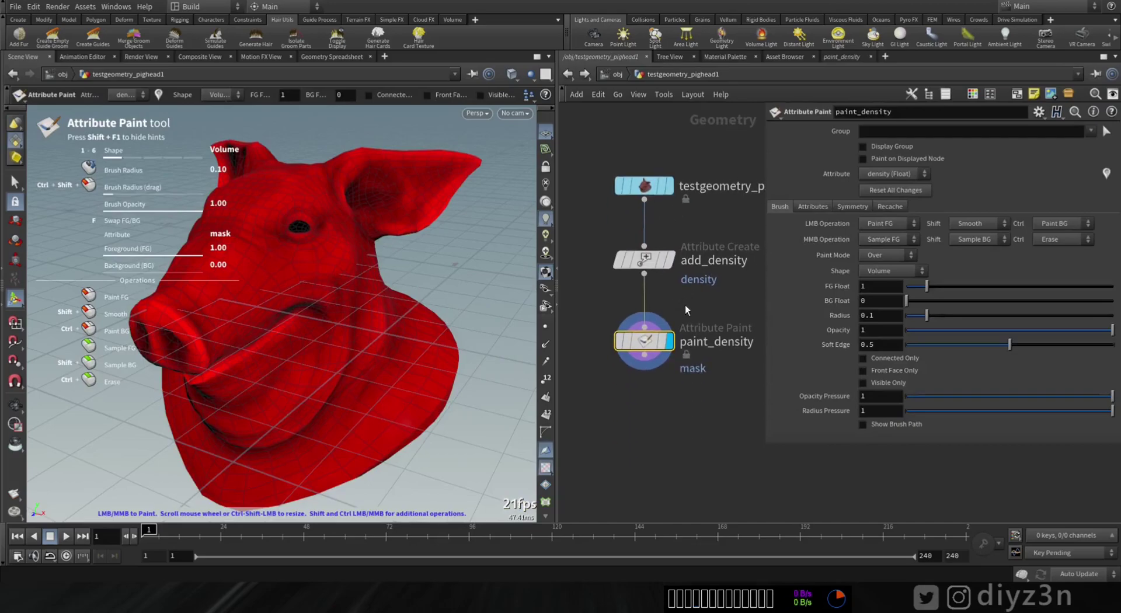
{"action": "mouse_move", "coordinate": [648, 353]}
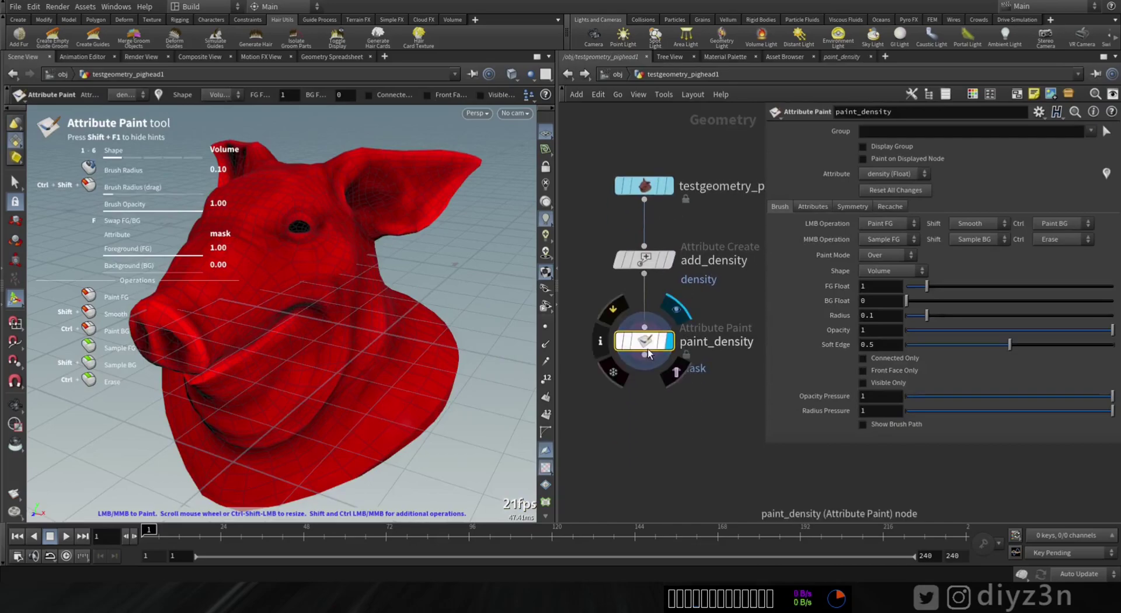
{"action": "left_click", "coordinate": [530, 74]}
{"action": "left_click", "coordinate": [549, 89]}
{"action": "left_click_drag", "start_coordinate": [403, 281], "coordinate": [296, 265], "text": "alt"}
{"action": "right_click_drag", "start_coordinate": [296, 265], "coordinate": [356, 269], "text": "alt"}
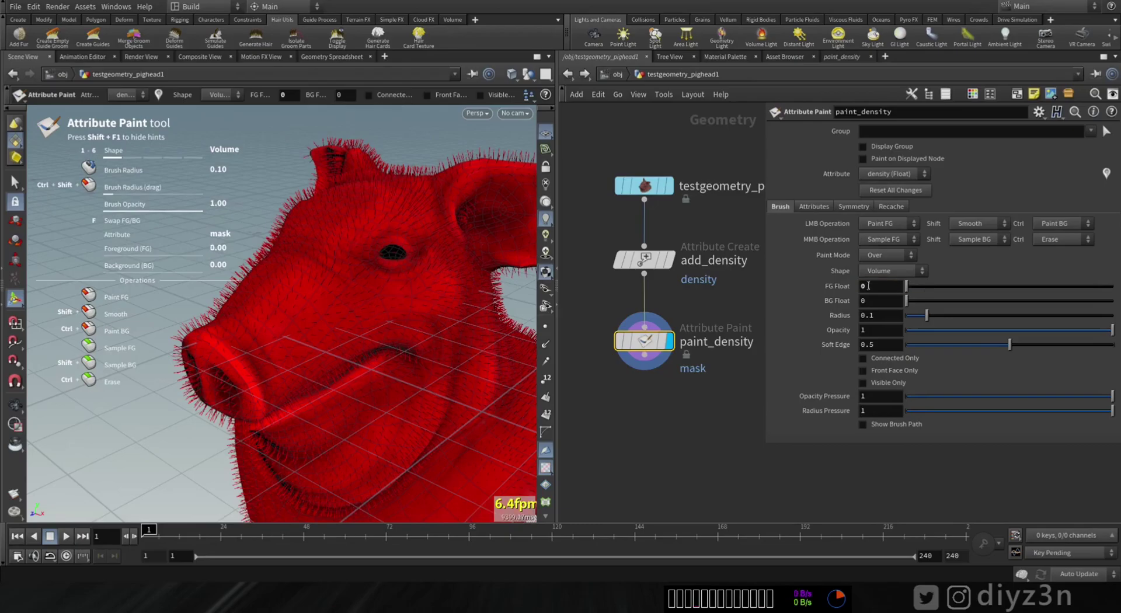
- Set the paint_density foreground value to 0 and the brush radius to about 0.66, and paint over the whole pig head
{"action": "right_click_drag", "start_coordinate": [455, 317], "coordinate": [401, 293], "text": "alt"}
{"action": "middle_click_drag", "start_coordinate": [401, 293], "coordinate": [315, 293], "text": "alt"}
{"action": "mouse_move", "coordinate": [283, 301]}
{"action": "left_mouse_down", "text": "ctrl+shift"}
{"action": "mouse_move", "coordinate": [401, 300]}
{"action": "mouse_move", "coordinate": [305, 238]}
{"action": "mouse_move", "coordinate": [442, 308]}
{"action": "mouse_move", "coordinate": [473, 380]}
{"action": "mouse_move", "coordinate": [280, 467]}
{"action": "mouse_move", "coordinate": [299, 154]}
{"action": "mouse_move", "coordinate": [462, 199]}
{"action": "mouse_move", "coordinate": [315, 324]}
{"action": "mouse_move", "coordinate": [392, 378]}
{"action": "left_mouse_up", "text": "ctrl+shift"}
{"action": "middle_click_drag", "start_coordinate": [251, 383], "coordinate": [367, 359], "text": "alt"}
{"action": "mouse_move", "coordinate": [367, 359]}
{"action": "left_mouse_down"}
{"action": "mouse_move", "coordinate": [247, 178]}
{"action": "mouse_move", "coordinate": [345, 394]}
{"action": "mouse_move", "coordinate": [267, 236]}
{"action": "mouse_move", "coordinate": [226, 324]}
{"action": "mouse_move", "coordinate": [319, 419]}
{"action": "left_mouse_up"}
{"action": "middle_click_drag", "start_coordinate": [319, 419], "coordinate": [351, 299], "text": "alt"}
{"action": "mouse_move", "coordinate": [352, 299]}
{"action": "left_mouse_down"}
{"action": "mouse_move", "coordinate": [252, 316]}
{"action": "mouse_move", "coordinate": [313, 400]}
{"action": "mouse_move", "coordinate": [187, 294]}
{"action": "left_mouse_up"}
{"action": "left_click_drag", "start_coordinate": [388, 388], "coordinate": [348, 366], "text": "alt"}
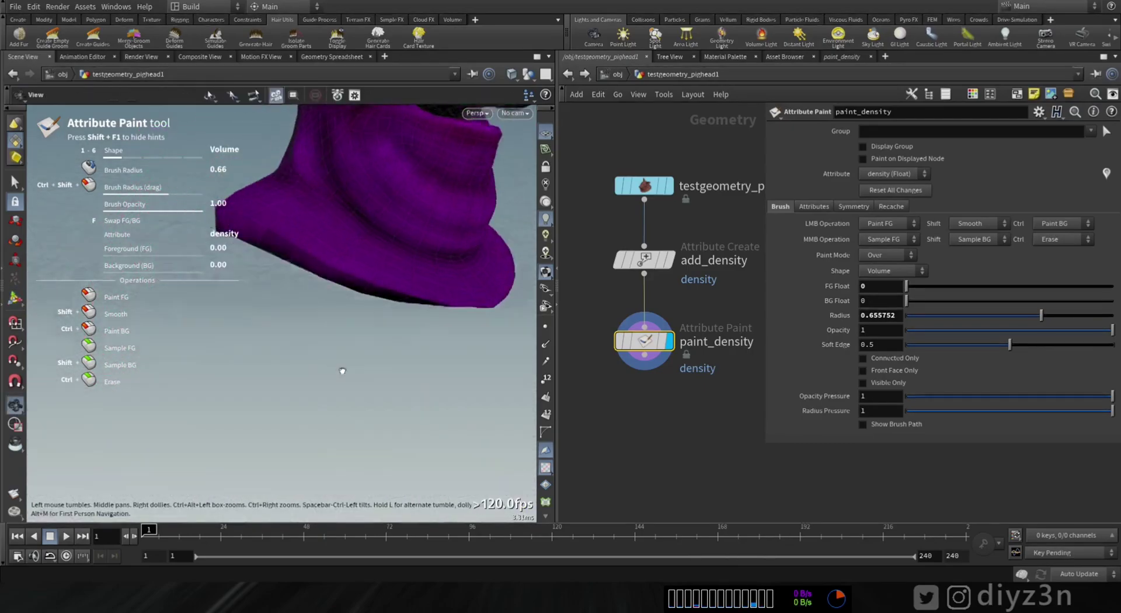
{"action": "middle_click_drag", "start_coordinate": [347, 366], "coordinate": [377, 453], "text": "alt"}
{"action": "mouse_move", "coordinate": [377, 453]}
{"action": "left_mouse_down", "text": "alt"}
{"action": "mouse_move", "coordinate": [331, 358]}
{"action": "mouse_move", "coordinate": [193, 366]}
{"action": "mouse_move", "coordinate": [315, 390]}
{"action": "mouse_move", "coordinate": [362, 296]}
{"action": "mouse_move", "coordinate": [296, 370]}
{"action": "mouse_move", "coordinate": [413, 380]}
{"action": "mouse_move", "coordinate": [299, 368]}
{"action": "left_mouse_up", "text": "alt"}
- Turn off the grid in the viewport display options and frame the whole pig head
{"action": "key", "text": "Escape"}
{"action": "key", "text": "Escape"}
{"action": "key", "text": "d"}
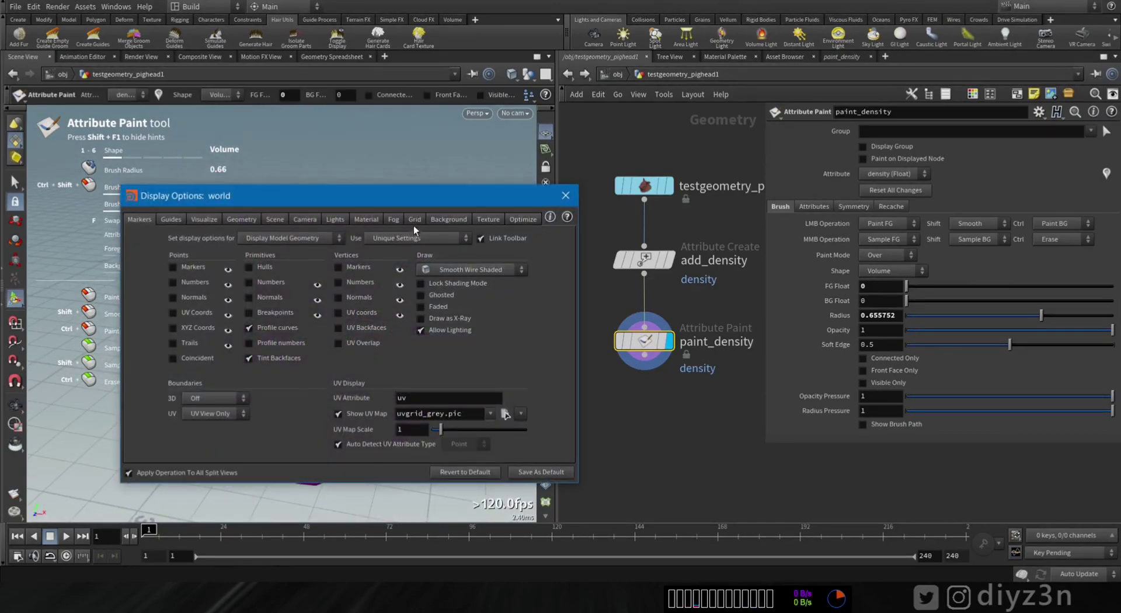
{"action": "left_click", "coordinate": [413, 220]}
{"action": "left_click", "coordinate": [565, 195]}
{"action": "left_click_drag", "start_coordinate": [502, 216], "coordinate": [314, 327], "text": "alt"}
{"action": "middle_click_drag", "start_coordinate": [314, 328], "coordinate": [310, 341], "text": "alt"}
{"action": "mouse_move", "coordinate": [310, 341]}
{"action": "right_mouse_down", "text": "alt"}
{"action": "mouse_move", "coordinate": [448, 321]}
{"action": "mouse_move", "coordinate": [355, 345]}
{"action": "right_mouse_up", "text": "alt"}
{"action": "middle_click_drag", "start_coordinate": [355, 345], "coordinate": [340, 322], "text": "alt"}
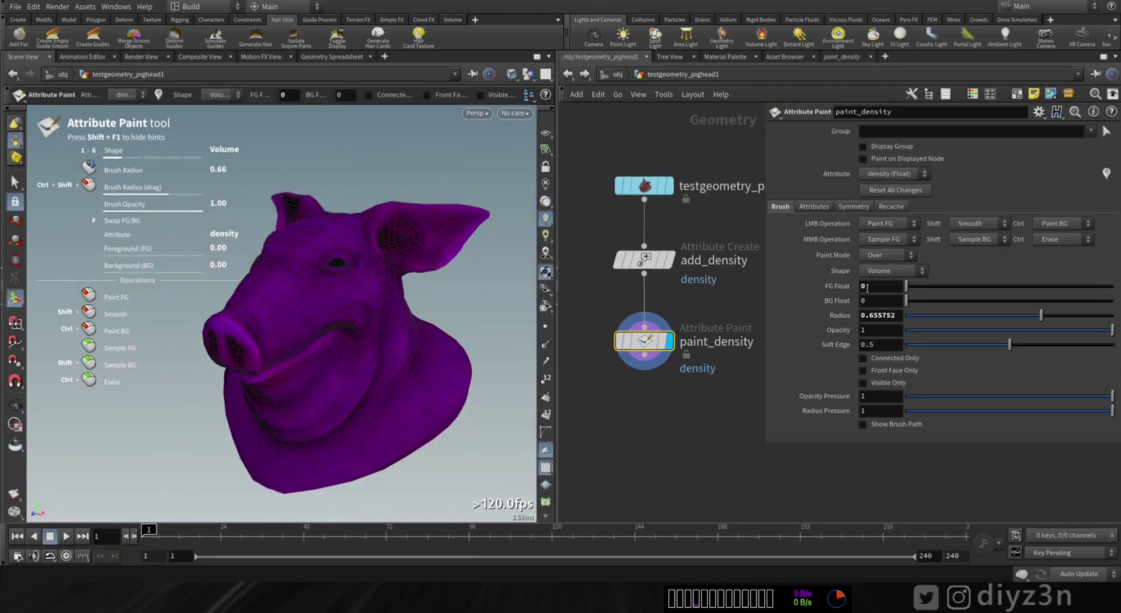
- Check the Guide Groom density settings, and set the foreground value of the paint_density node to 100
{"action": "left_click", "coordinate": [613, 76]}
{"action": "left_click", "coordinate": [671, 320]}
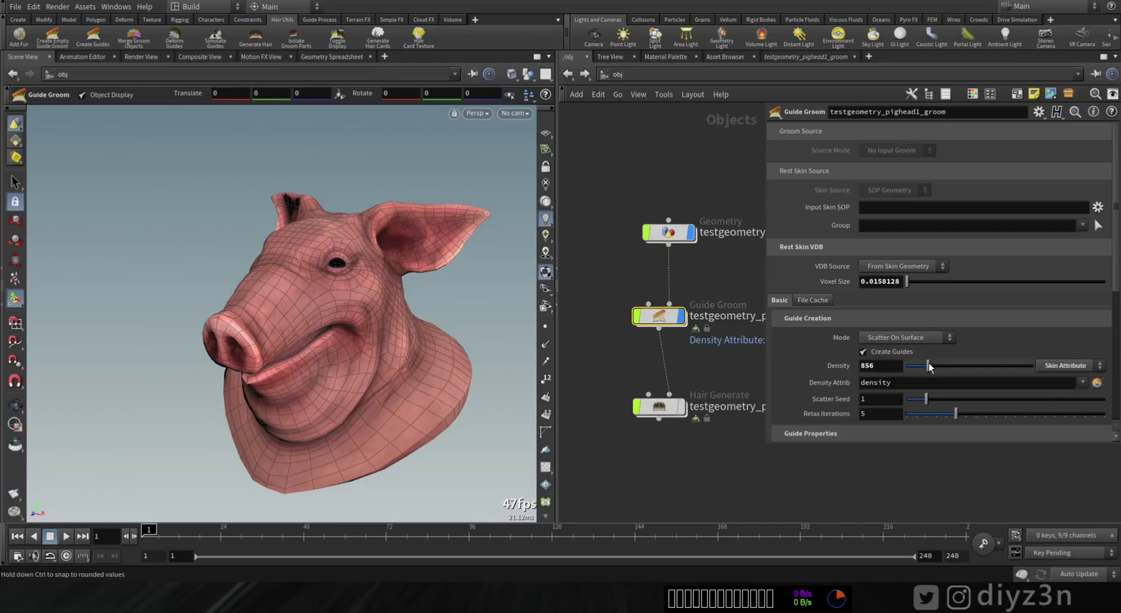
{"action": "double_click", "coordinate": [668, 234]}
{"action": "type", "text": "100"}
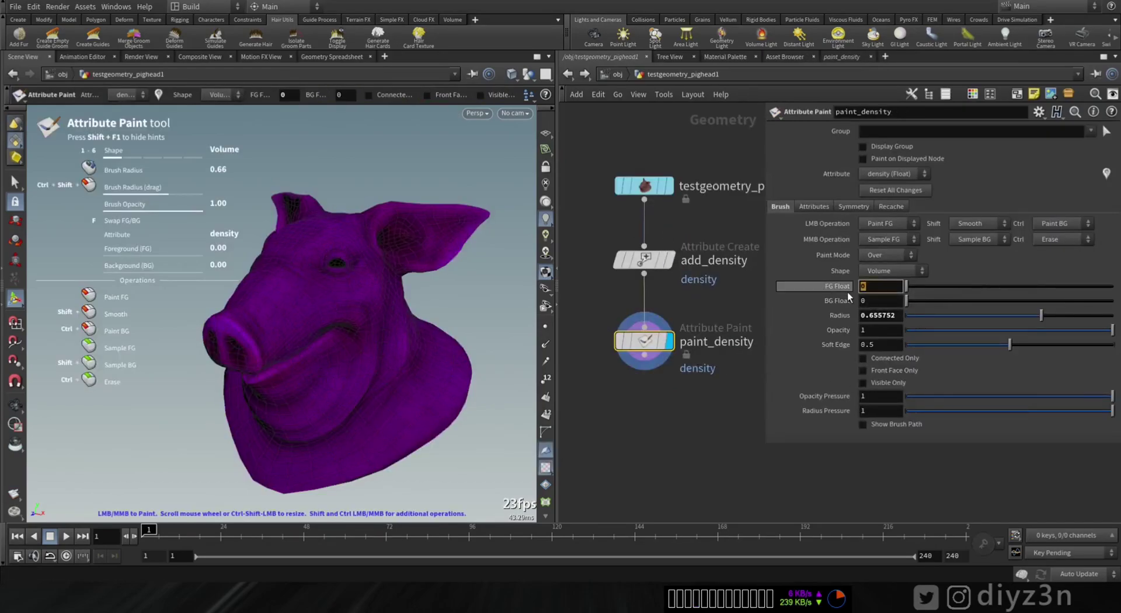
{"action": "key", "text": "Return"}
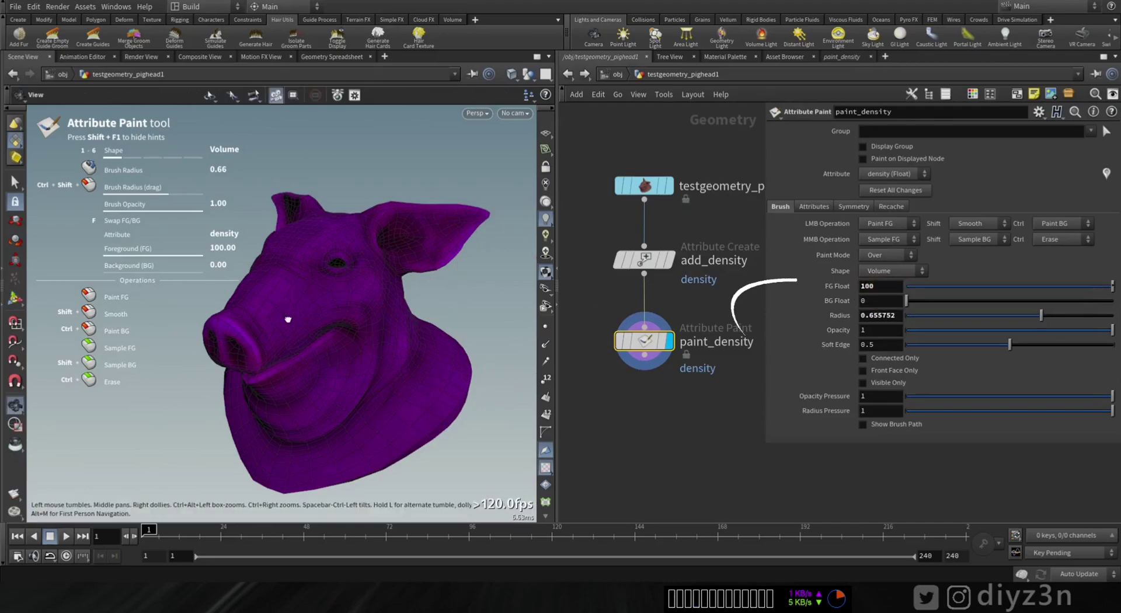
- Reduce the brush radius to about 0.12 and paint a density strip from the forehead down to the snout
{"action": "left_click_drag", "start_coordinate": [288, 317], "coordinate": [350, 398], "text": "alt"}
{"action": "right_click_drag", "start_coordinate": [351, 398], "coordinate": [377, 390], "text": "alt"}
{"action": "middle_click_drag", "start_coordinate": [378, 391], "coordinate": [348, 359], "text": "alt"}
{"action": "mouse_move", "coordinate": [348, 359]}
{"action": "left_mouse_down", "text": "ctrl+shift"}
{"action": "mouse_move", "coordinate": [282, 359]}
{"action": "mouse_move", "coordinate": [415, 355]}
{"action": "mouse_move", "coordinate": [300, 330]}
{"action": "left_mouse_up", "text": "ctrl+shift"}
{"action": "scroll", "coordinate": [316, 371], "scroll_direction": "down", "scroll_amount": 3}
{"action": "right_click_drag", "start_coordinate": [301, 331], "coordinate": [353, 423], "text": "alt"}
{"action": "middle_click_drag", "start_coordinate": [352, 423], "coordinate": [334, 453], "text": "alt"}
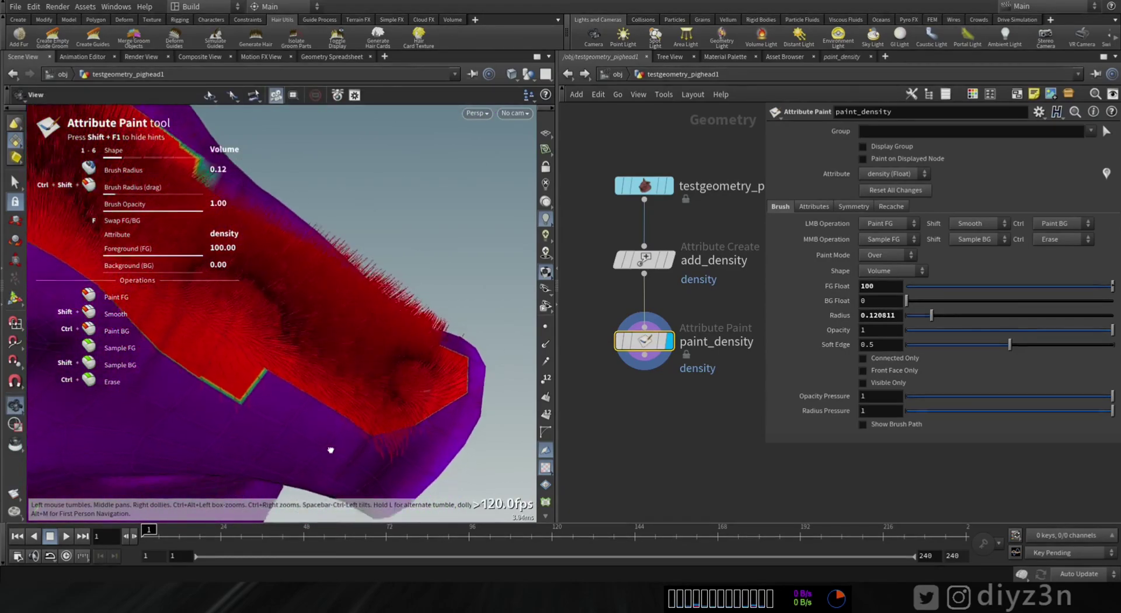
{"action": "left_click_drag", "start_coordinate": [334, 454], "coordinate": [351, 362], "text": "alt"}
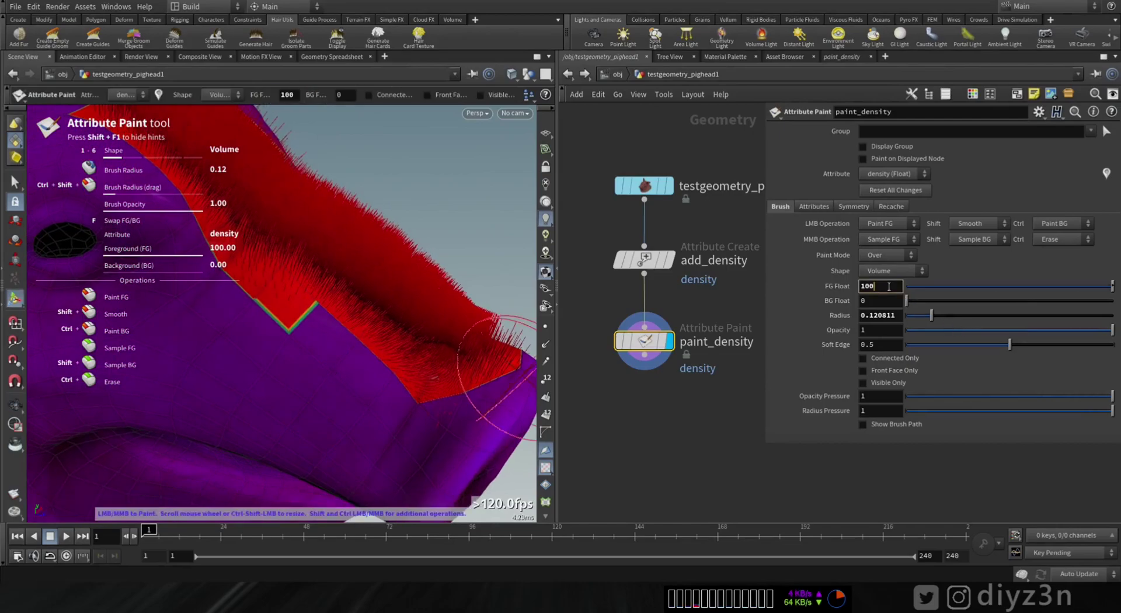
- Try painting a density patch beside the strip with a foreground value of 10, and undo the stroke
{"action": "mouse_move", "coordinate": [360, 435]}
{"action": "left_mouse_down"}
{"action": "mouse_move", "coordinate": [271, 370]}
{"action": "mouse_move", "coordinate": [329, 403]}
{"action": "mouse_move", "coordinate": [295, 380]}
{"action": "left_mouse_up"}
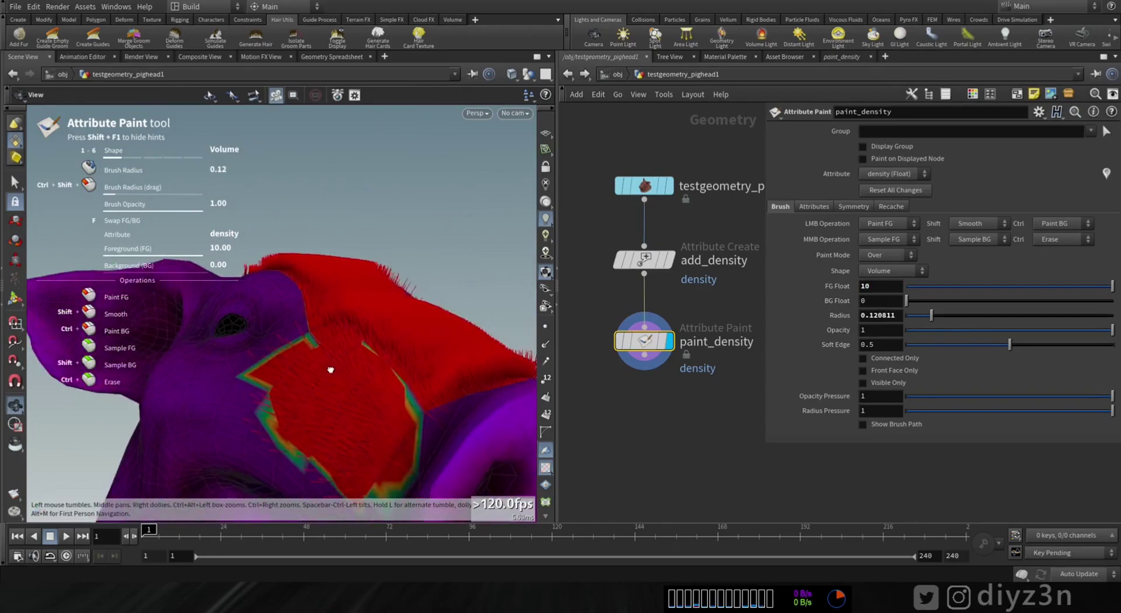
{"action": "key", "text": "ctrl+z"}
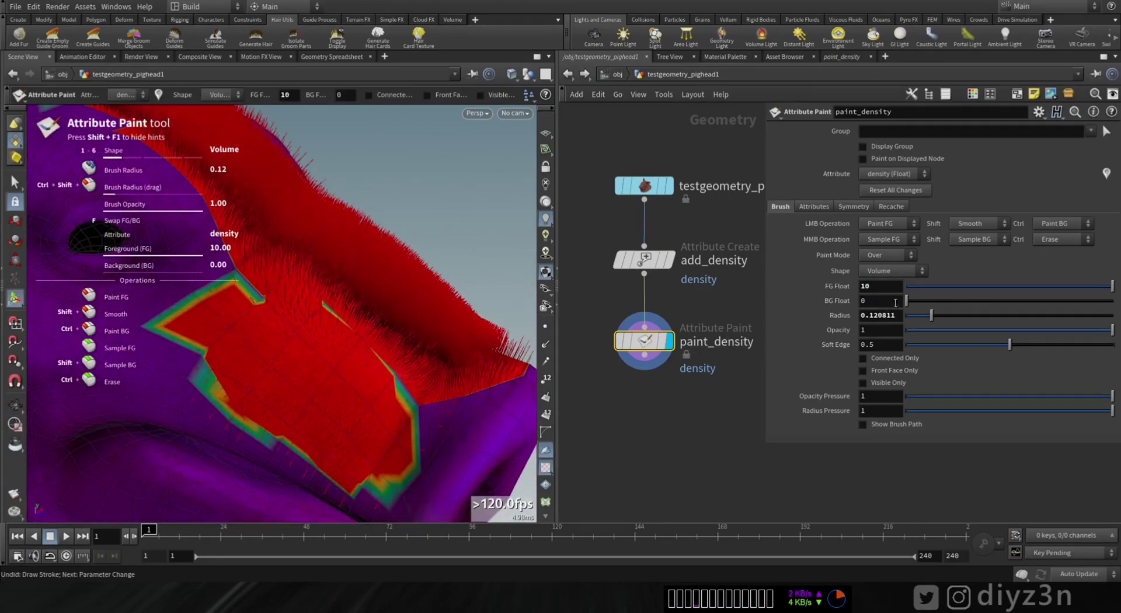
{"action": "key", "text": "ctrl+z"}
{"action": "left_click", "coordinate": [891, 285]}
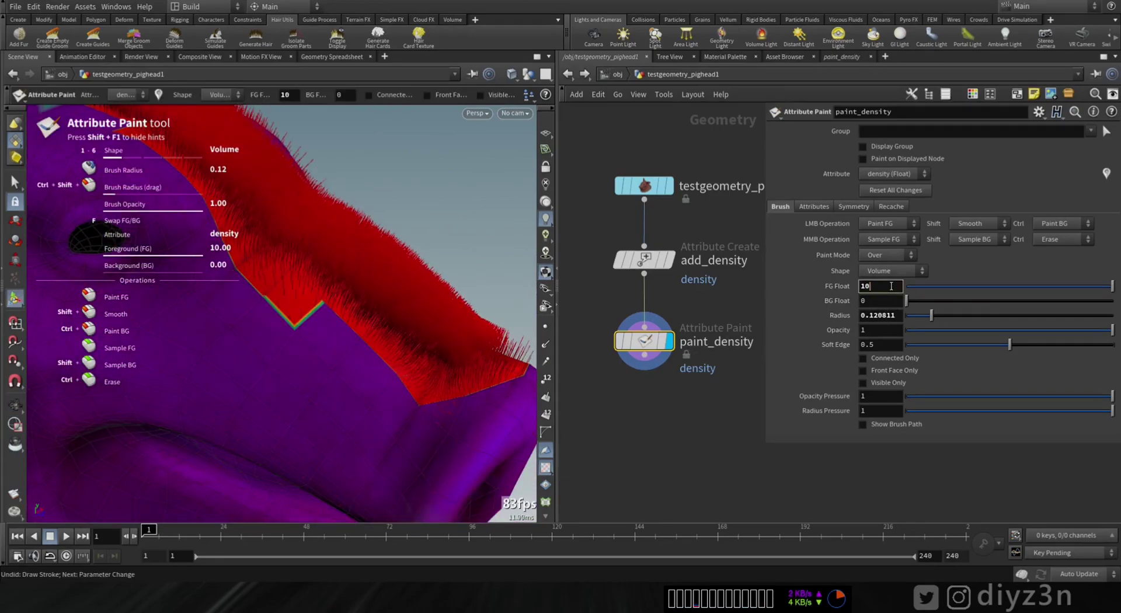
- Try painting density with a foreground value of 1, and undo the strokes including the strip on the forehead and snout
{"action": "left_click_drag", "start_coordinate": [315, 380], "coordinate": [182, 333]}
{"action": "mouse_move", "coordinate": [181, 333]}
{"action": "left_mouse_down", "text": "alt"}
{"action": "mouse_move", "coordinate": [445, 433]}
{"action": "mouse_move", "coordinate": [511, 428]}
{"action": "left_mouse_up", "text": "alt"}
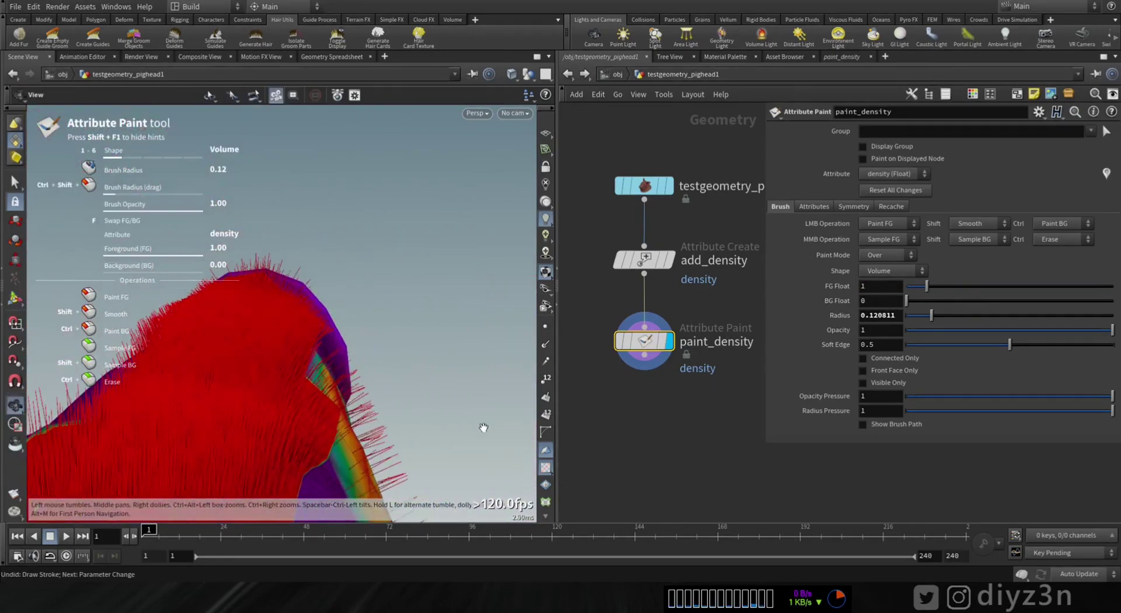
{"action": "mouse_move", "coordinate": [356, 390]}
{"action": "left_mouse_down", "text": "alt"}
{"action": "mouse_move", "coordinate": [213, 381]}
{"action": "mouse_move", "coordinate": [401, 388]}
{"action": "mouse_move", "coordinate": [401, 368]}
{"action": "mouse_move", "coordinate": [294, 382]}
{"action": "left_mouse_up", "text": "alt"}
{"action": "key", "text": "ctrl+z"}
{"action": "mouse_move", "coordinate": [370, 373]}
{"action": "left_mouse_down", "text": "alt"}
{"action": "mouse_move", "coordinate": [335, 327]}
{"action": "mouse_move", "coordinate": [324, 392]}
{"action": "left_mouse_up", "text": "alt"}
{"action": "key", "text": "ctrl+z"}
{"action": "key", "text": "ctrl+z"}
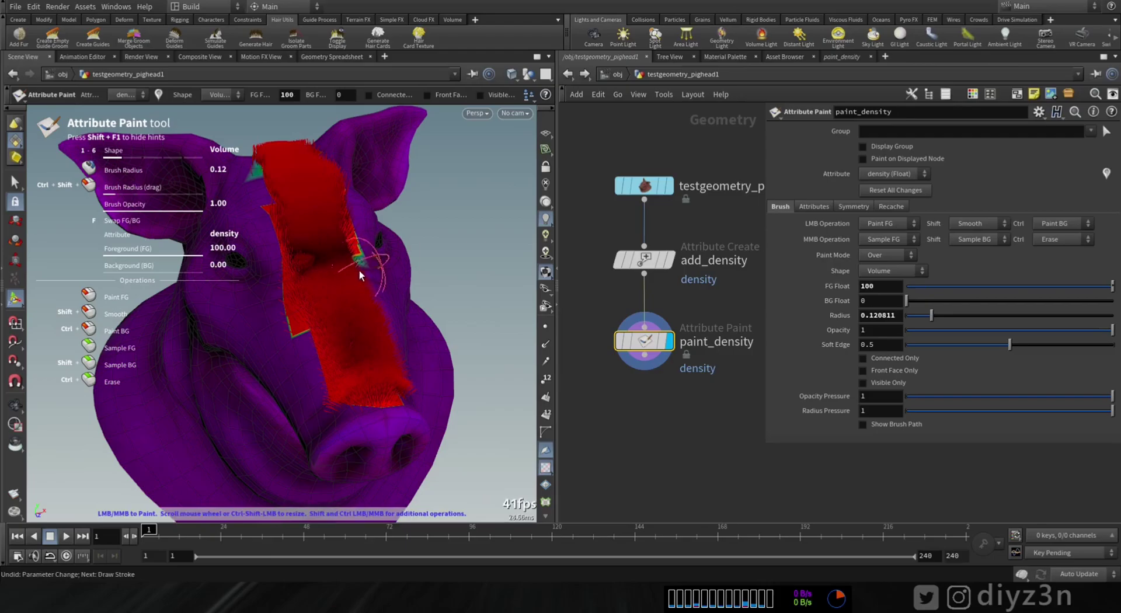
{"action": "key", "text": "ctrl+z"}
{"action": "key", "text": "ctrl+z"}
- Set the foreground value to 20 and paint a density strip over the top of the head down the back of the neck
{"action": "double_click", "coordinate": [886, 290]}
{"action": "left_click_drag", "start_coordinate": [362, 377], "coordinate": [327, 216]}
{"action": "mouse_move", "coordinate": [327, 216]}
{"action": "left_mouse_down", "text": "alt"}
{"action": "mouse_move", "coordinate": [386, 200]}
{"action": "mouse_move", "coordinate": [280, 177]}
{"action": "mouse_move", "coordinate": [395, 348]}
{"action": "mouse_move", "coordinate": [316, 332]}
{"action": "mouse_move", "coordinate": [327, 388]}
{"action": "left_mouse_up", "text": "alt"}
{"action": "mouse_move", "coordinate": [336, 389]}
{"action": "left_mouse_down"}
{"action": "mouse_move", "coordinate": [320, 420]}
{"action": "mouse_move", "coordinate": [307, 321]}
{"action": "mouse_move", "coordinate": [442, 339]}
{"action": "mouse_move", "coordinate": [288, 348]}
{"action": "mouse_move", "coordinate": [352, 373]}
{"action": "left_mouse_up"}
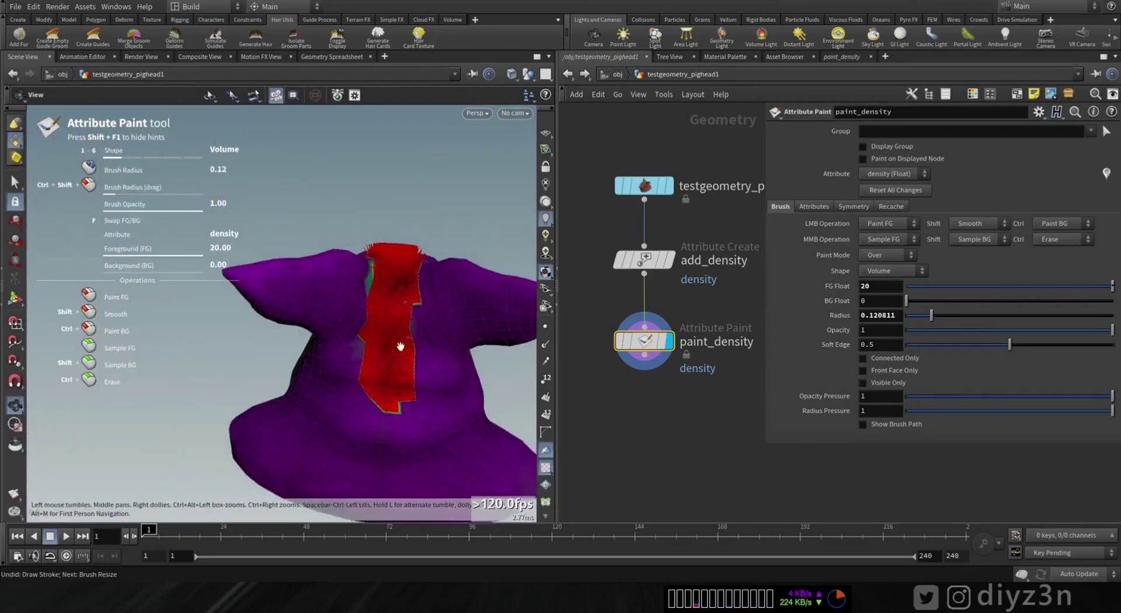
{"action": "right_click_drag", "start_coordinate": [352, 373], "coordinate": [409, 374], "text": "alt"}
- Set the foreground value to 100 and paint density on the snout and in a patch on the chin
{"action": "left_click", "coordinate": [879, 289]}
{"action": "key", "text": "BackSpace"}
{"action": "key", "text": "BackSpace"}
{"action": "type", "text": "100"}
{"action": "mouse_move", "coordinate": [327, 419]}
{"action": "left_mouse_down"}
{"action": "mouse_move", "coordinate": [305, 201]}
{"action": "mouse_move", "coordinate": [260, 351]}
{"action": "left_mouse_up"}
{"action": "mouse_move", "coordinate": [260, 350]}
{"action": "left_mouse_down", "text": "alt"}
{"action": "mouse_move", "coordinate": [348, 358]}
{"action": "mouse_move", "coordinate": [315, 315]}
{"action": "left_mouse_up", "text": "alt"}
{"action": "right_click_drag", "start_coordinate": [315, 316], "coordinate": [260, 248], "text": "alt"}
{"action": "left_click_drag", "start_coordinate": [260, 248], "coordinate": [292, 351], "text": "alt"}
{"action": "right_click_drag", "start_coordinate": [293, 351], "coordinate": [409, 360], "text": "alt"}
{"action": "mouse_move", "coordinate": [360, 376]}
{"action": "left_mouse_down"}
{"action": "mouse_move", "coordinate": [250, 368]}
{"action": "mouse_move", "coordinate": [328, 408]}
{"action": "mouse_move", "coordinate": [284, 422]}
{"action": "mouse_move", "coordinate": [336, 366]}
{"action": "mouse_move", "coordinate": [352, 286]}
{"action": "mouse_move", "coordinate": [356, 415]}
{"action": "mouse_move", "coordinate": [305, 335]}
{"action": "mouse_move", "coordinate": [335, 363]}
{"action": "mouse_move", "coordinate": [348, 313]}
{"action": "mouse_move", "coordinate": [397, 321]}
{"action": "left_mouse_up"}
{"action": "left_click_drag", "start_coordinate": [326, 320], "coordinate": [416, 327], "text": "alt"}
{"action": "key", "text": "ctrl+z"}
{"action": "left_click_drag", "start_coordinate": [310, 349], "coordinate": [339, 328], "text": "alt"}
{"action": "middle_click_drag", "start_coordinate": [339, 327], "coordinate": [271, 362], "text": "alt"}
{"action": "middle_click_drag", "start_coordinate": [288, 261], "coordinate": [295, 256], "text": "alt"}
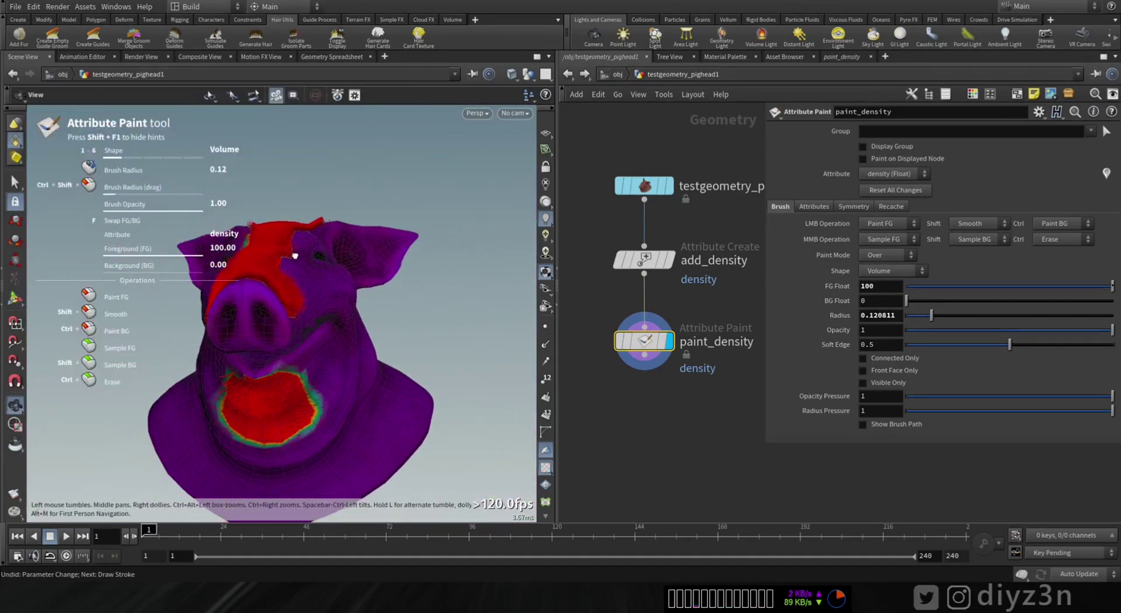
- At the object level, hide the Guide Groom, display the Hair Generate node, and inspect the hair on the snout and chin
{"action": "key", "text": "u"}
{"action": "mouse_move", "coordinate": [683, 328]}
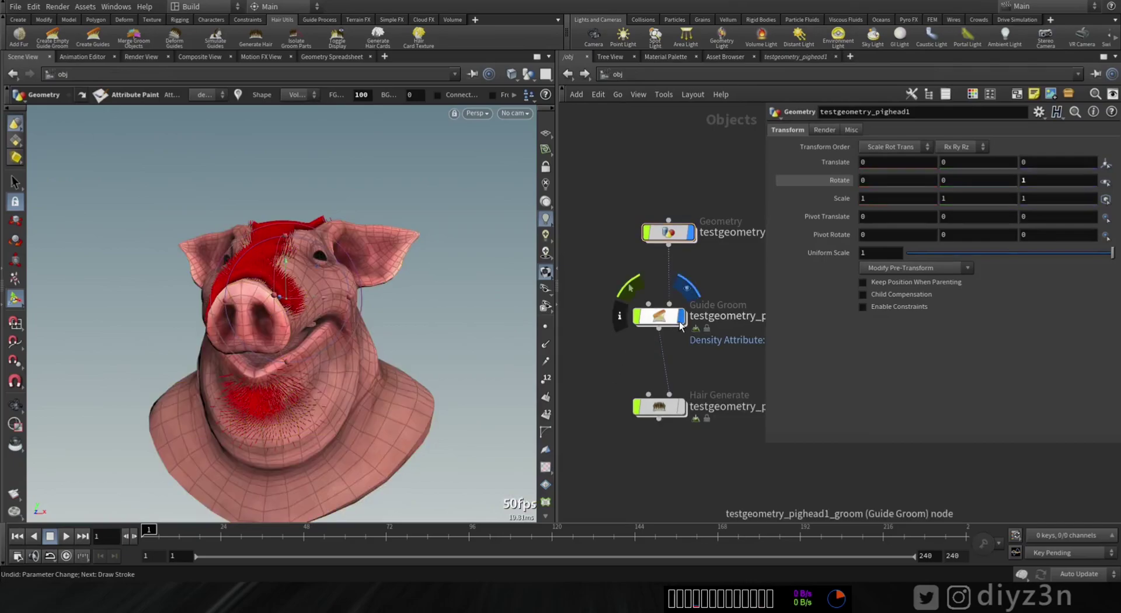
{"action": "left_click", "coordinate": [682, 406]}
{"action": "left_click", "coordinate": [656, 410]}
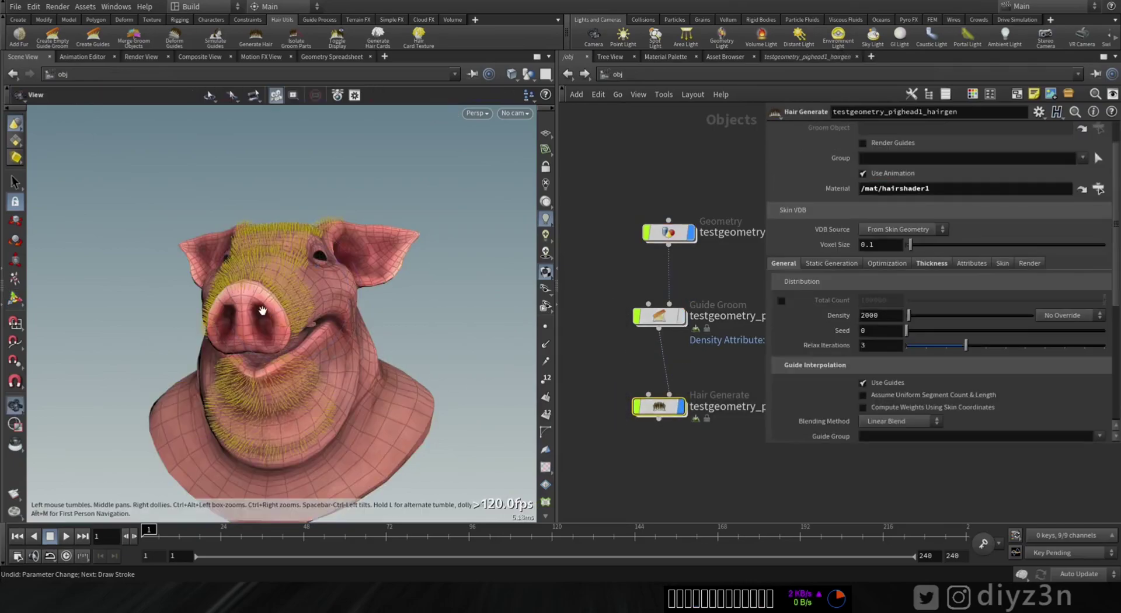
{"action": "left_click_drag", "start_coordinate": [251, 315], "coordinate": [333, 321], "text": "alt"}
{"action": "right_click_drag", "start_coordinate": [178, 265], "coordinate": [239, 270], "text": "alt"}
{"action": "middle_click_drag", "start_coordinate": [239, 270], "coordinate": [362, 246], "text": "alt"}
{"action": "scroll", "coordinate": [363, 246], "scroll_direction": "down", "scroll_amount": 1}
{"action": "left_click", "coordinate": [583, 407]}
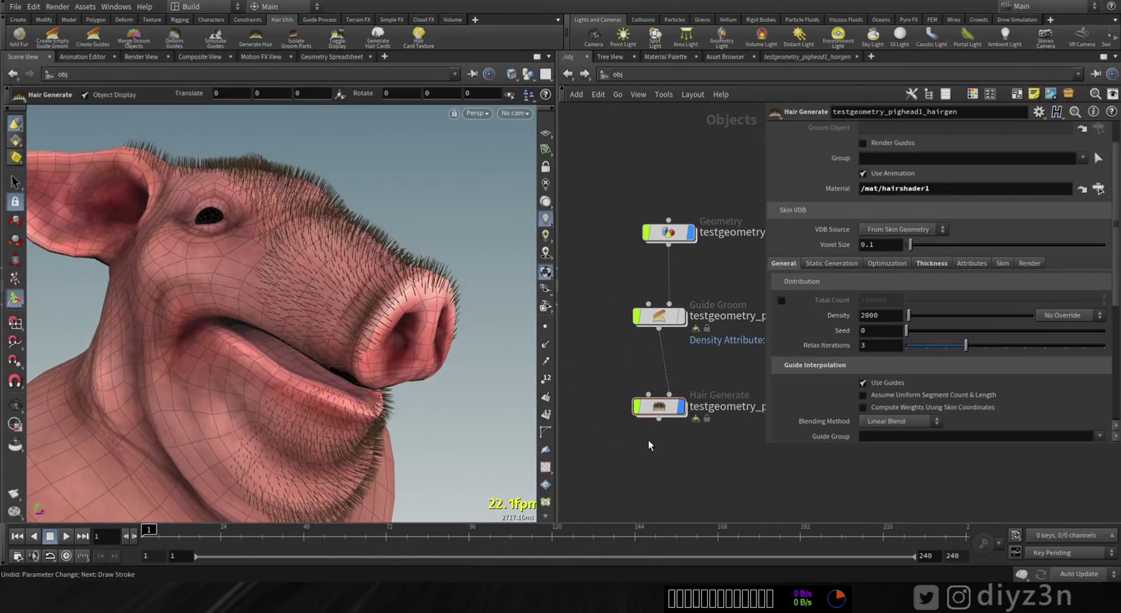
- Raise the Hair Generate density slightly to thicken the hair
{"action": "left_click", "coordinate": [663, 407]}
{"action": "left_click_drag", "start_coordinate": [909, 316], "coordinate": [912, 317]}
{"action": "left_click", "coordinate": [658, 465]}
{"action": "mouse_move", "coordinate": [321, 286]}
{"action": "left_mouse_down", "text": "alt"}
{"action": "mouse_move", "coordinate": [393, 298]}
{"action": "mouse_move", "coordinate": [310, 273]}
{"action": "left_mouse_up", "text": "alt"}
{"action": "key", "text": "Return"}
- Set the Guide Groom length to 0.329 and inspect the longer hair around the head
{"action": "left_click", "coordinate": [660, 316]}
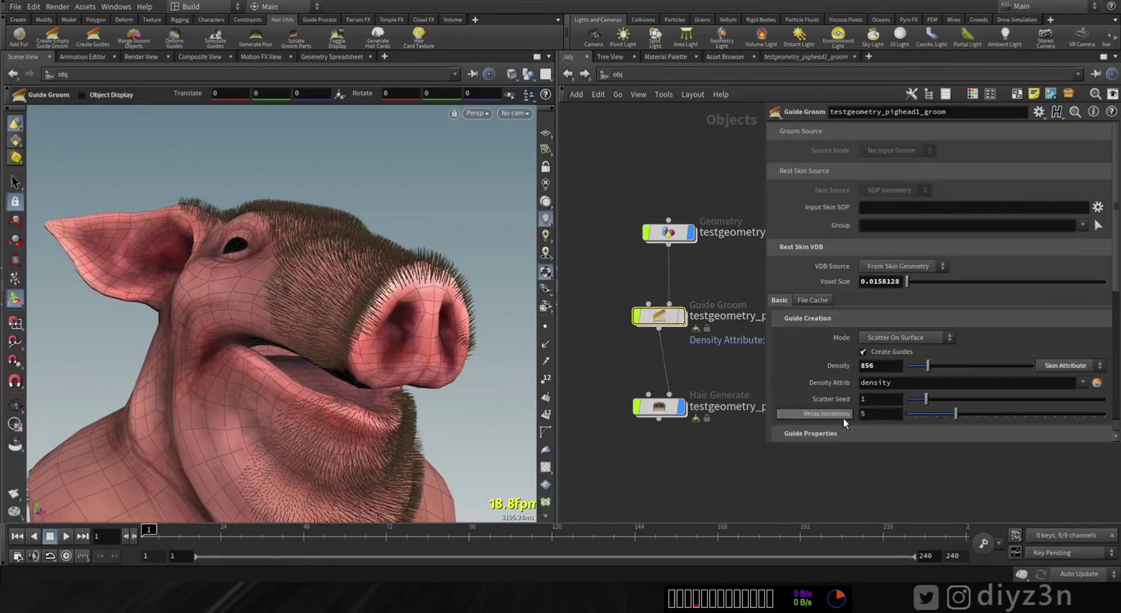
{"action": "scroll", "coordinate": [958, 373], "scroll_direction": "down", "scroll_amount": 5}
{"action": "left_click_drag", "start_coordinate": [913, 310], "coordinate": [947, 308]}
{"action": "key", "text": "Escape"}
{"action": "left_click_drag", "start_coordinate": [281, 292], "coordinate": [163, 333]}
{"action": "right_click_drag", "start_coordinate": [163, 333], "coordinate": [295, 310]}
{"action": "left_click_drag", "start_coordinate": [296, 310], "coordinate": [372, 204]}
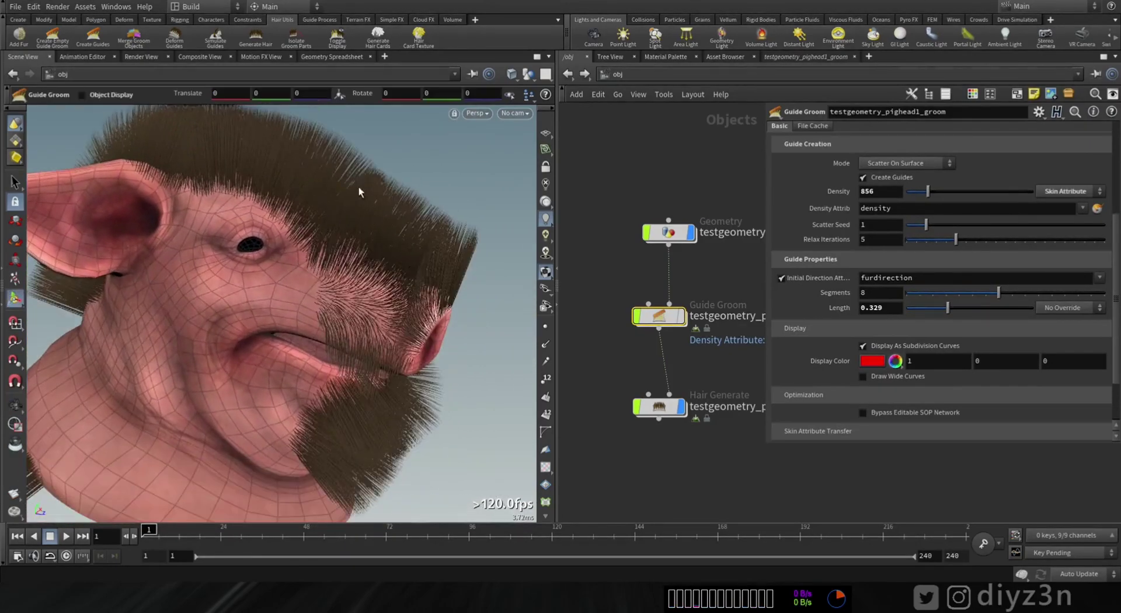
{"action": "left_click_drag", "start_coordinate": [358, 389], "coordinate": [358, 368]}
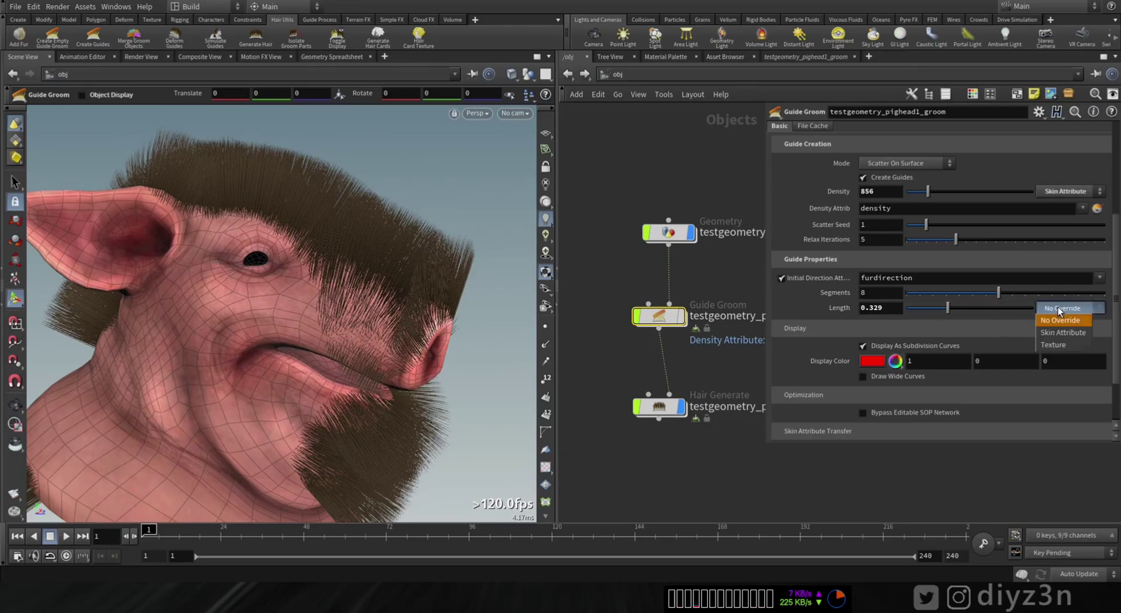
- Set the guide length override to Skin Attribute using lengthscale, create its paint nodes, and space them apart in the network
{"action": "left_click", "coordinate": [1064, 333]}
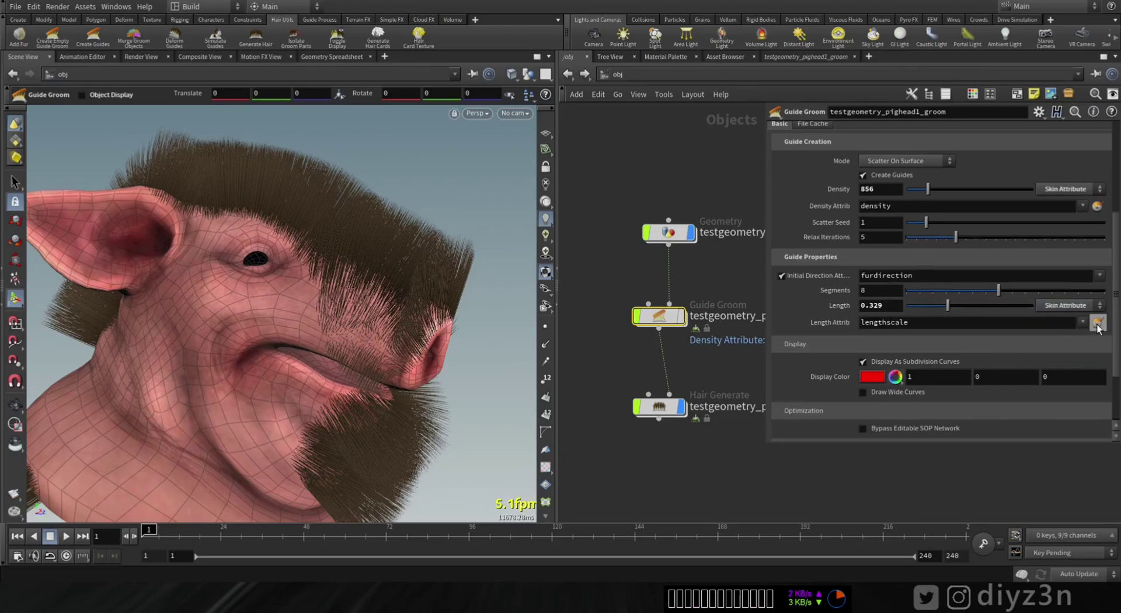
{"action": "left_click", "coordinate": [1095, 323]}
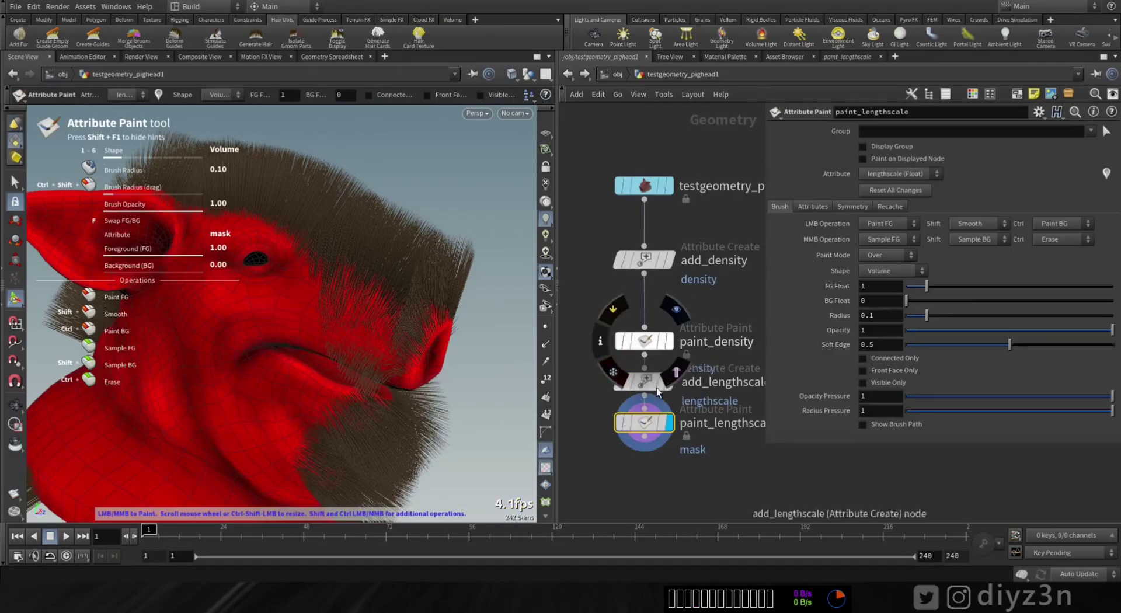
{"action": "middle_click_drag", "start_coordinate": [689, 465], "coordinate": [743, 448]}
{"action": "left_click_drag", "start_coordinate": [698, 405], "coordinate": [604, 458]}
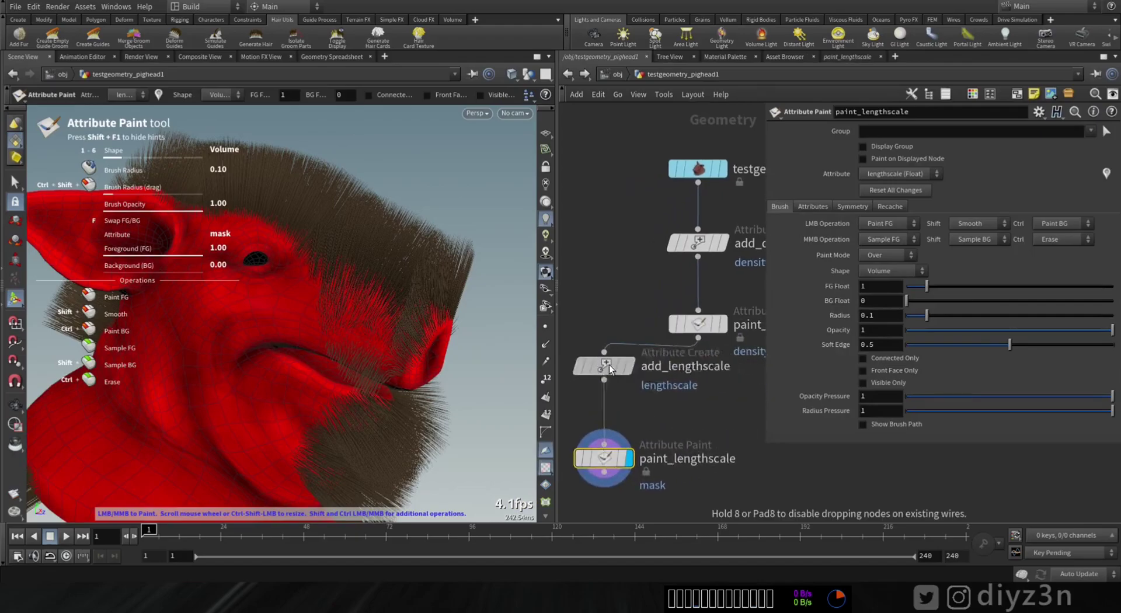
- Compare the Guide Groom length setting with the paint_lengthscale node inside the pig head object
{"action": "left_click", "coordinate": [612, 75]}
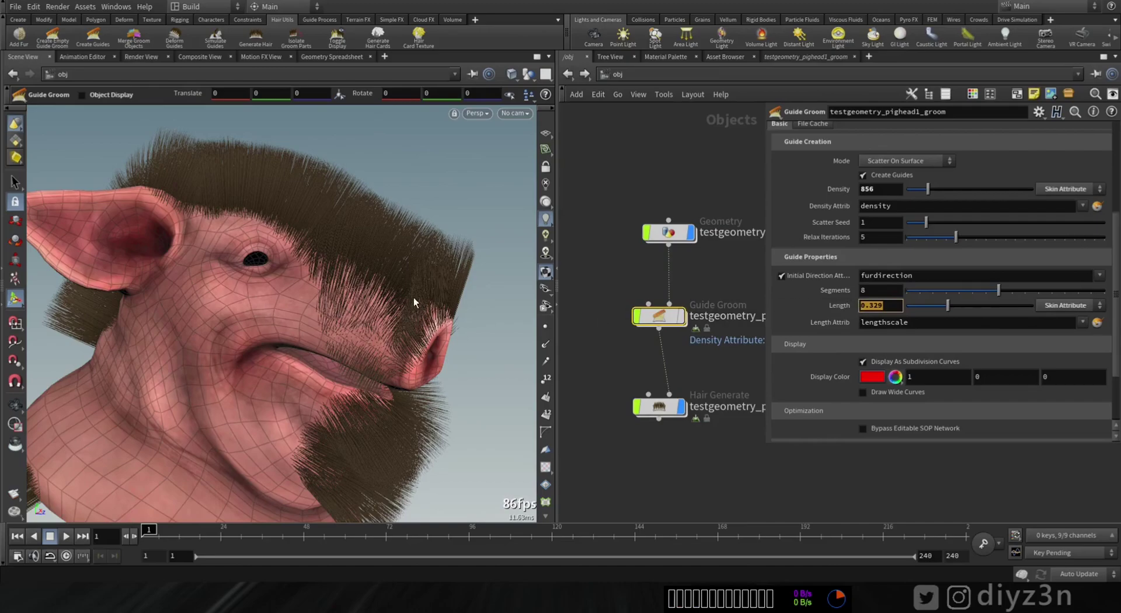
{"action": "double_click", "coordinate": [674, 236]}
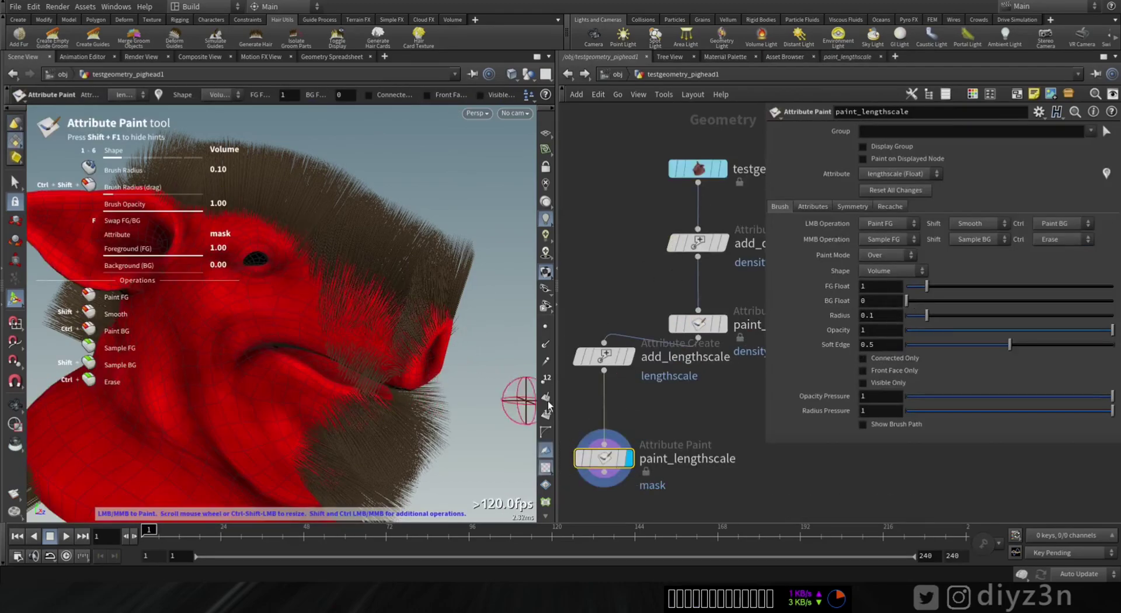
{"action": "left_click", "coordinate": [617, 74]}
{"action": "left_click", "coordinate": [659, 318]}
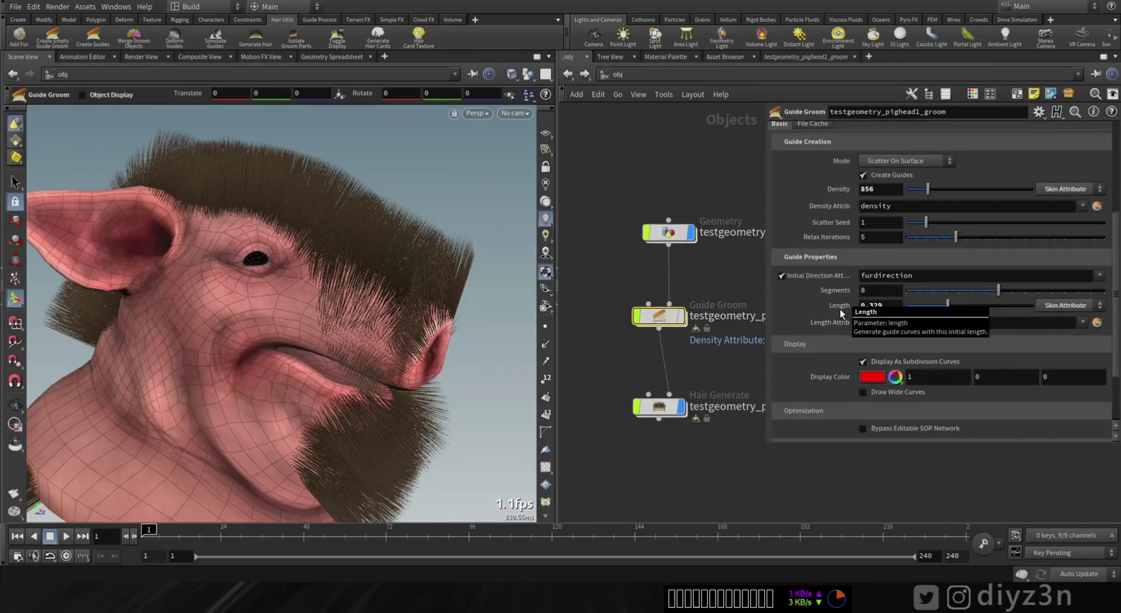
- Reset the Guide Groom length to its default of 0.05 and return to the paint_lengthscale node inside the pig head object
{"action": "middle_click", "coordinate": [836, 307], "text": "ctrl"}
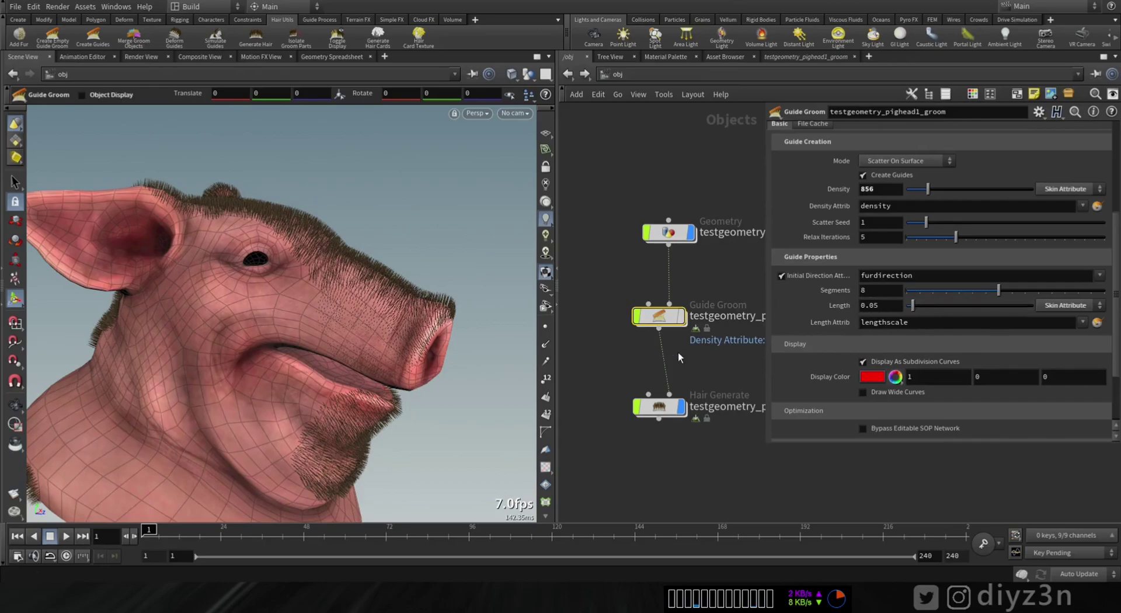
{"action": "double_click", "coordinate": [669, 232]}
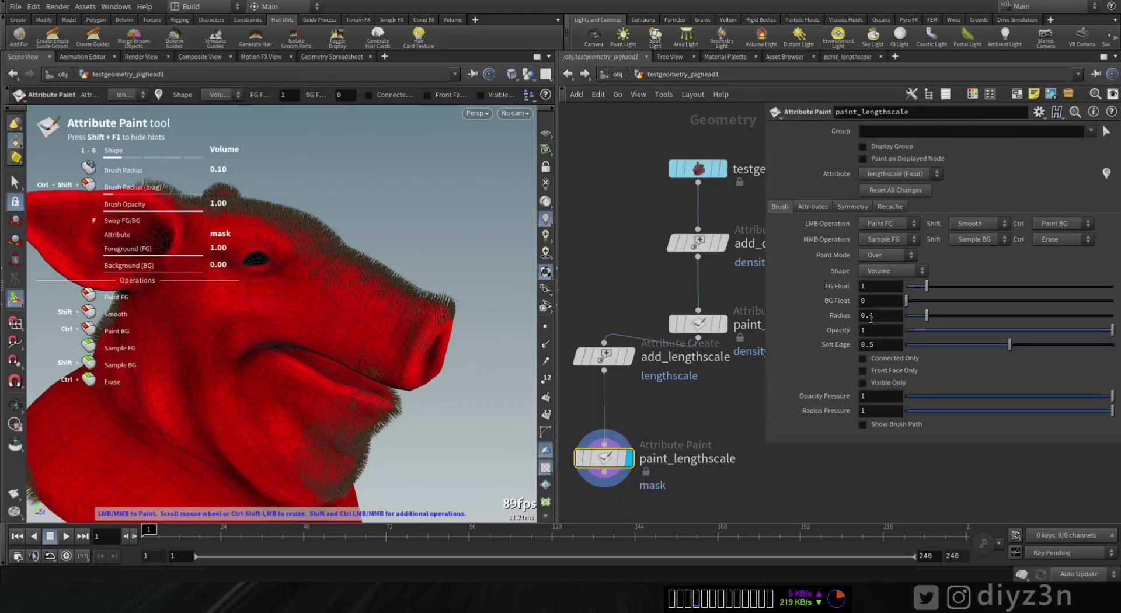
{"action": "left_click_drag", "start_coordinate": [357, 299], "coordinate": [393, 286], "text": "alt"}
{"action": "right_click_drag", "start_coordinate": [392, 286], "coordinate": [485, 292], "text": "alt"}
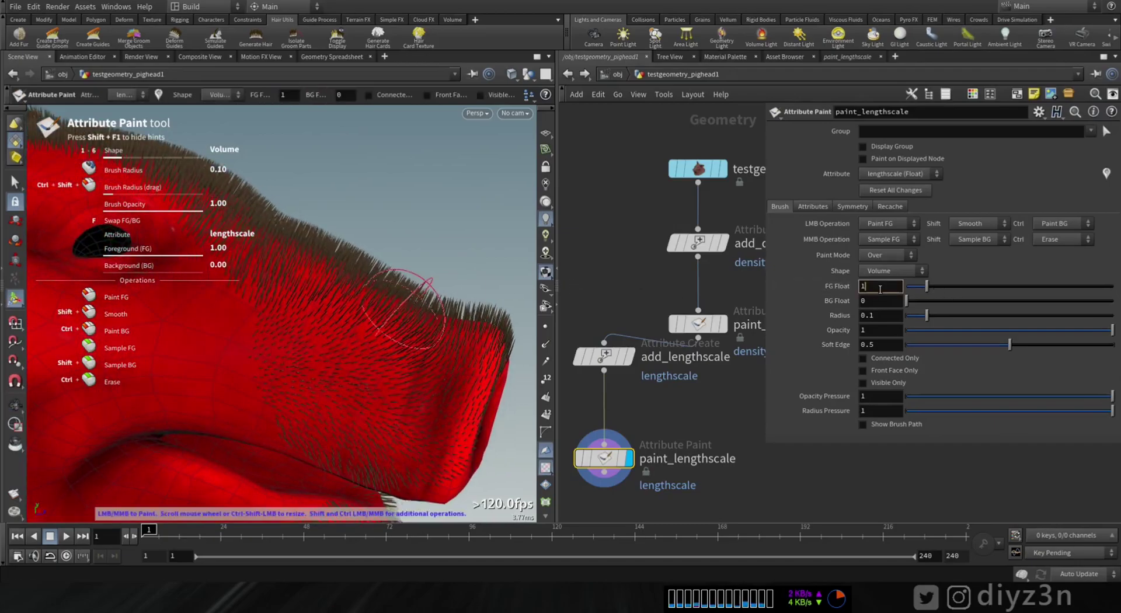
- Try a lengthscale stroke with foreground value 5 and brush radius 0.166108, and undo the stroke
{"action": "left_click_drag", "start_coordinate": [480, 289], "coordinate": [385, 276], "text": "alt"}
{"action": "right_click_drag", "start_coordinate": [384, 276], "coordinate": [346, 296], "text": "alt"}
{"action": "mouse_move", "coordinate": [345, 296]}
{"action": "left_mouse_down", "text": "alt"}
{"action": "mouse_move", "coordinate": [395, 292]}
{"action": "mouse_move", "coordinate": [363, 316]}
{"action": "mouse_move", "coordinate": [401, 393]}
{"action": "mouse_move", "coordinate": [411, 267]}
{"action": "left_mouse_up", "text": "alt"}
{"action": "key", "text": "ctrl+z"}
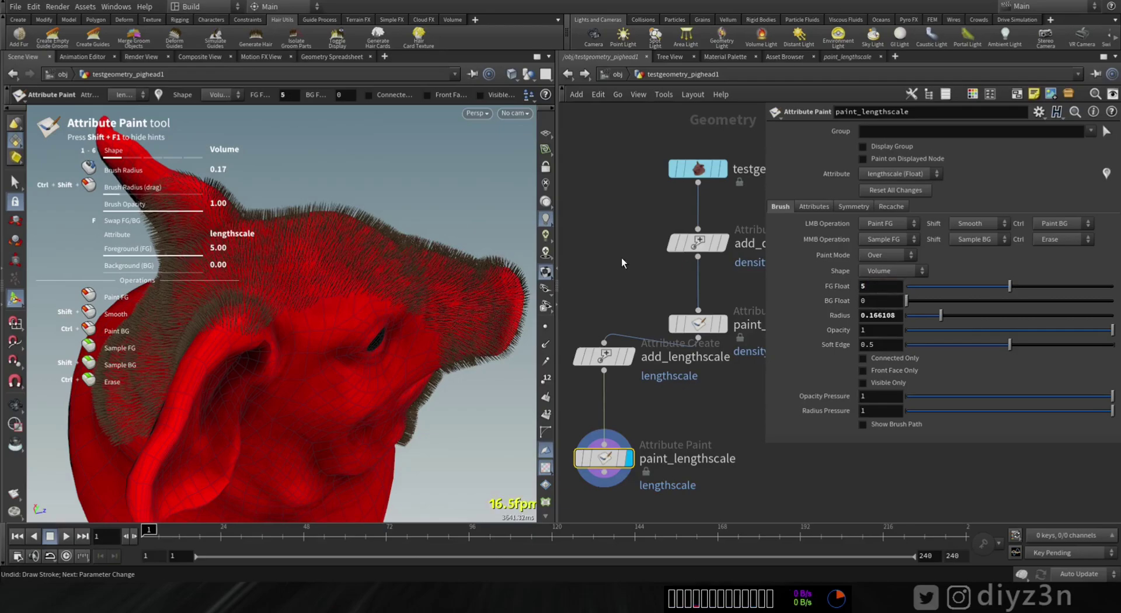
- Set the lengthscale brush foreground value to 10 and paint longer hair over the top of the head
{"action": "left_click_drag", "start_coordinate": [272, 268], "coordinate": [327, 162], "text": "alt"}
{"action": "left_click_drag", "start_coordinate": [345, 335], "coordinate": [467, 309], "text": "alt"}
{"action": "type", "text": "10"}
{"action": "key", "text": "Return"}
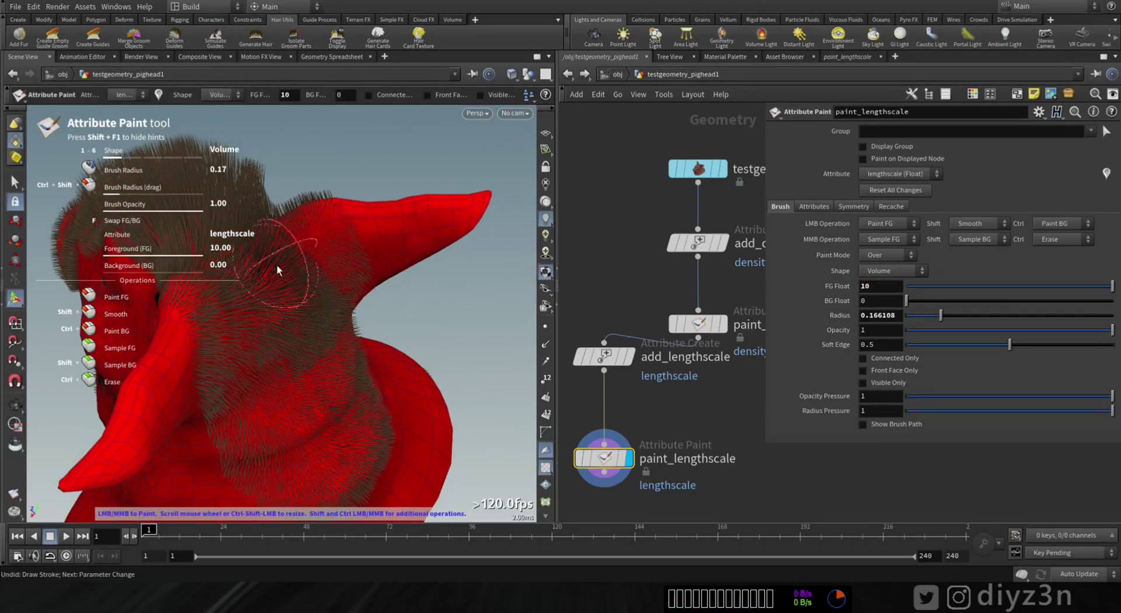
{"action": "left_click_drag", "start_coordinate": [293, 318], "coordinate": [407, 241], "text": "alt"}
- Raise the lengthscale brush foreground value to 15 and paint a long beard on both sides of the chin
{"action": "mouse_move", "coordinate": [430, 358]}
{"action": "left_mouse_down", "text": "alt"}
{"action": "mouse_move", "coordinate": [444, 327]}
{"action": "mouse_move", "coordinate": [412, 260]}
{"action": "mouse_move", "coordinate": [332, 191]}
{"action": "mouse_move", "coordinate": [343, 305]}
{"action": "left_mouse_up", "text": "alt"}
{"action": "right_click_drag", "start_coordinate": [344, 305], "coordinate": [489, 303], "text": "alt"}
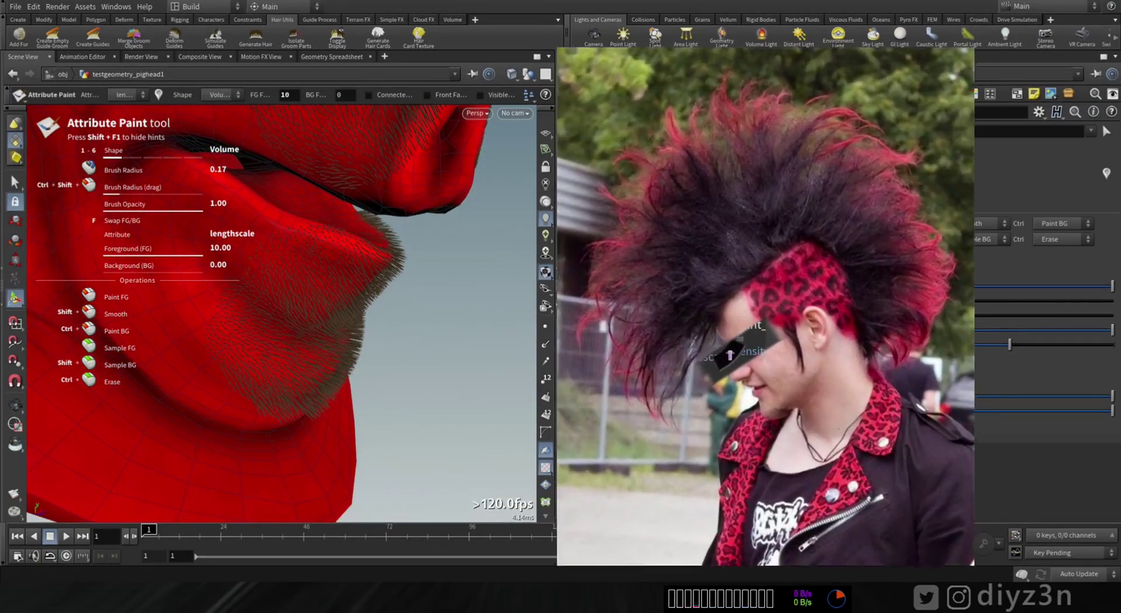
{"action": "left_click_drag", "start_coordinate": [392, 313], "coordinate": [366, 281]}
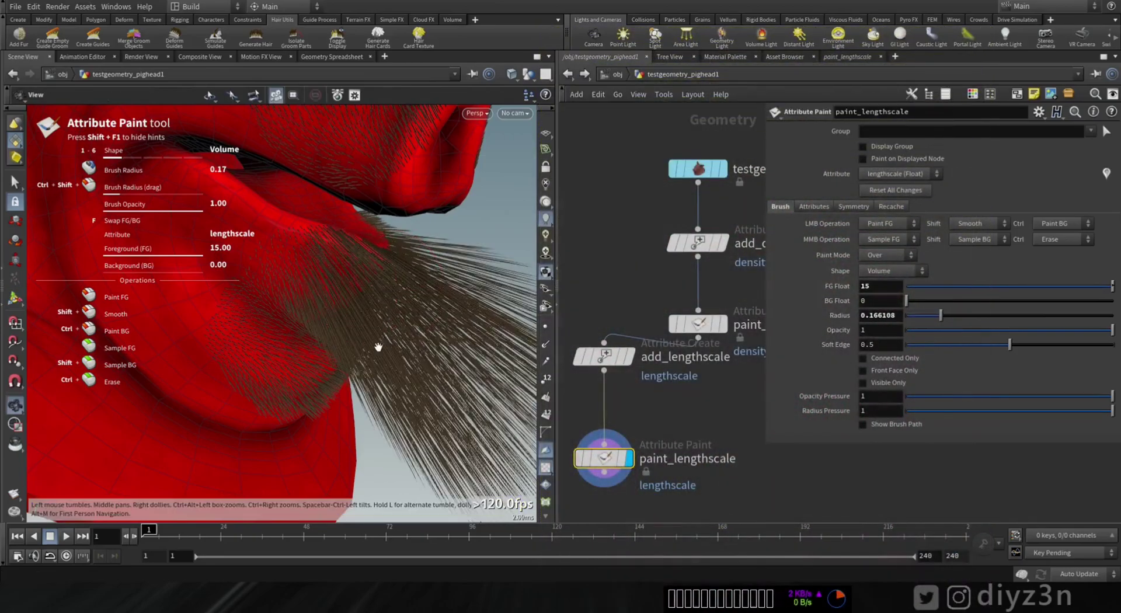
{"action": "mouse_move", "coordinate": [450, 339]}
{"action": "left_mouse_down", "text": "alt"}
{"action": "mouse_move", "coordinate": [383, 328]}
{"action": "mouse_move", "coordinate": [243, 335]}
{"action": "mouse_move", "coordinate": [363, 327]}
{"action": "mouse_move", "coordinate": [323, 357]}
{"action": "mouse_move", "coordinate": [338, 288]}
{"action": "mouse_move", "coordinate": [111, 289]}
{"action": "left_mouse_up", "text": "alt"}
{"action": "left_click_drag", "start_coordinate": [348, 278], "coordinate": [369, 272]}
{"action": "scroll", "coordinate": [369, 272], "scroll_direction": "down", "scroll_amount": 3}
- Paint long moustache hair along the sides of the snout using the foreground value 15
{"action": "mouse_move", "coordinate": [164, 285]}
{"action": "left_mouse_down", "text": "alt"}
{"action": "mouse_move", "coordinate": [403, 292]}
{"action": "mouse_move", "coordinate": [401, 264]}
{"action": "mouse_move", "coordinate": [210, 316]}
{"action": "mouse_move", "coordinate": [387, 334]}
{"action": "mouse_move", "coordinate": [335, 344]}
{"action": "left_mouse_up", "text": "alt"}
{"action": "right_click_drag", "start_coordinate": [336, 344], "coordinate": [528, 355], "text": "alt"}
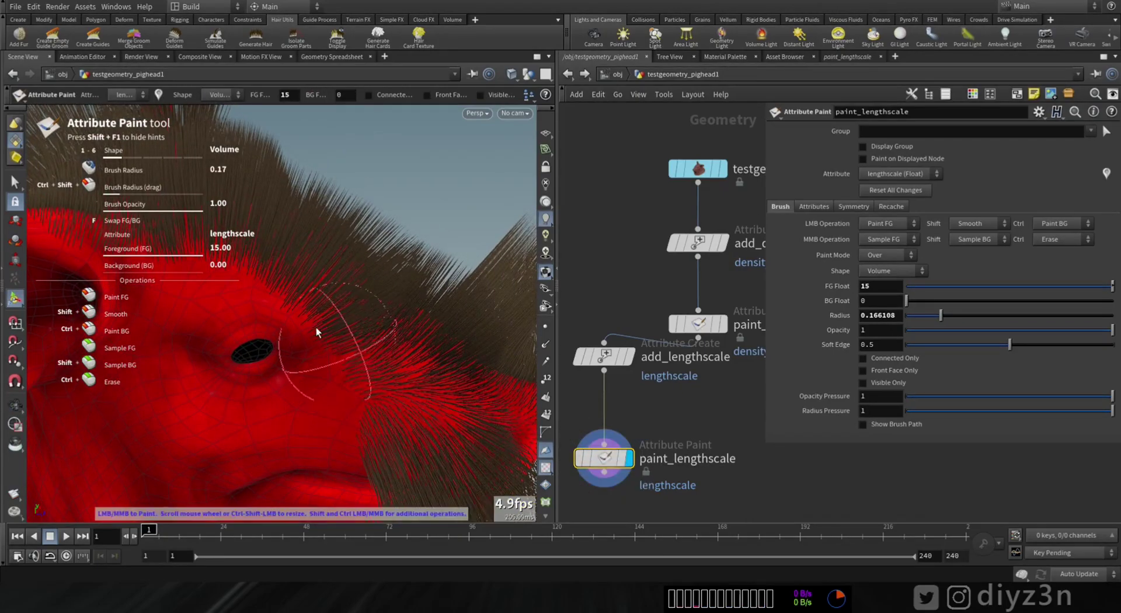
{"action": "mouse_move", "coordinate": [362, 426]}
{"action": "left_mouse_down", "text": "alt"}
{"action": "mouse_move", "coordinate": [363, 385]}
{"action": "mouse_move", "coordinate": [271, 318]}
{"action": "mouse_move", "coordinate": [236, 339]}
{"action": "left_mouse_up", "text": "alt"}
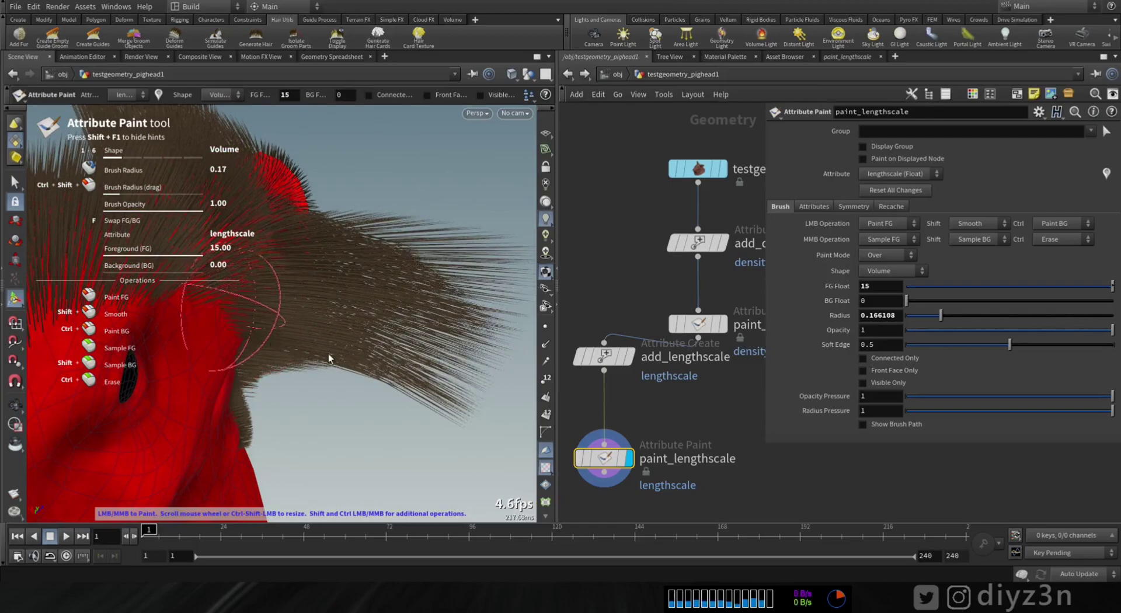
- Lower the lengthscale brush foreground value to 0.59, touch up the hair beside the snout, and inspect the head from the front
{"action": "left_click", "coordinate": [918, 287]}
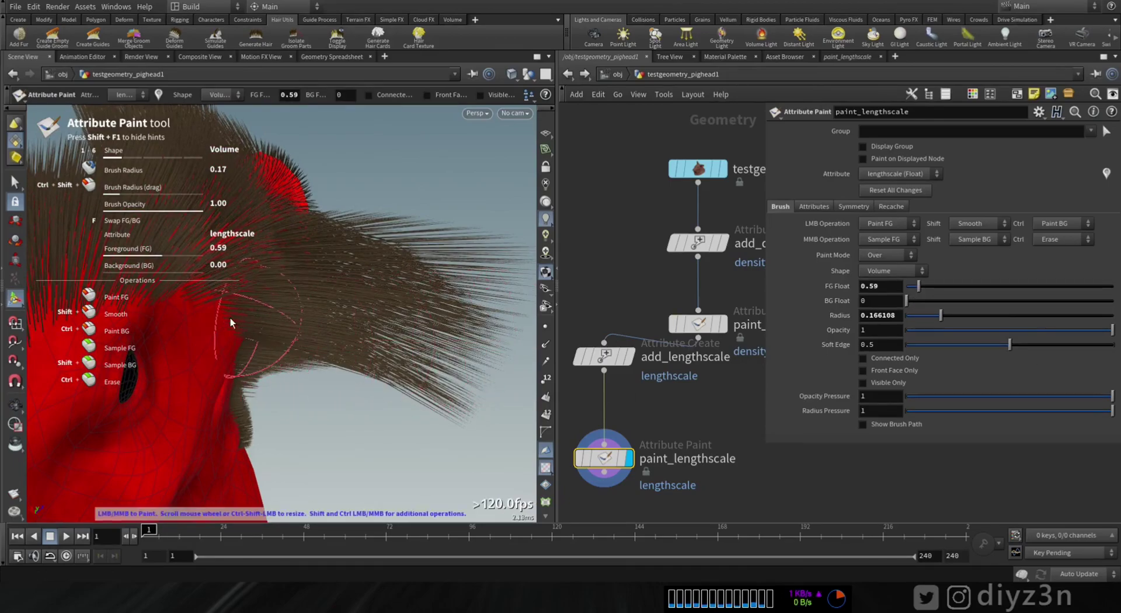
{"action": "mouse_move", "coordinate": [243, 333]}
{"action": "left_mouse_down", "text": "alt"}
{"action": "mouse_move", "coordinate": [308, 363]}
{"action": "mouse_move", "coordinate": [290, 352]}
{"action": "mouse_move", "coordinate": [301, 395]}
{"action": "mouse_move", "coordinate": [252, 325]}
{"action": "mouse_move", "coordinate": [261, 336]}
{"action": "mouse_move", "coordinate": [286, 330]}
{"action": "mouse_move", "coordinate": [319, 358]}
{"action": "left_mouse_up", "text": "alt"}
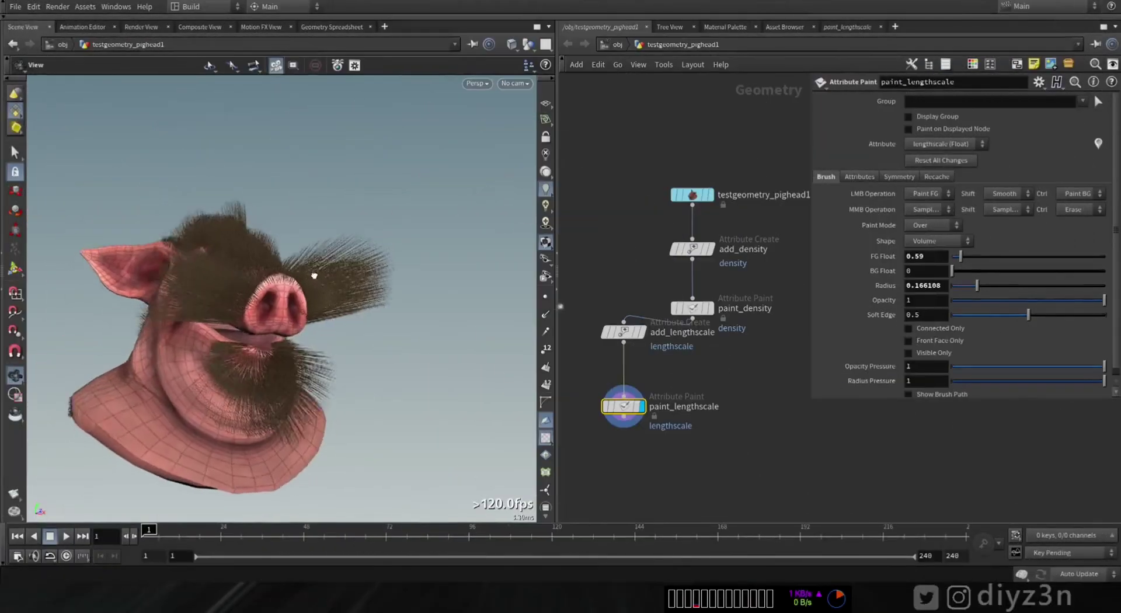
{"action": "left_click_drag", "start_coordinate": [307, 300], "coordinate": [337, 286], "text": "alt"}
{"action": "left_click_drag", "start_coordinate": [392, 325], "coordinate": [302, 317]}
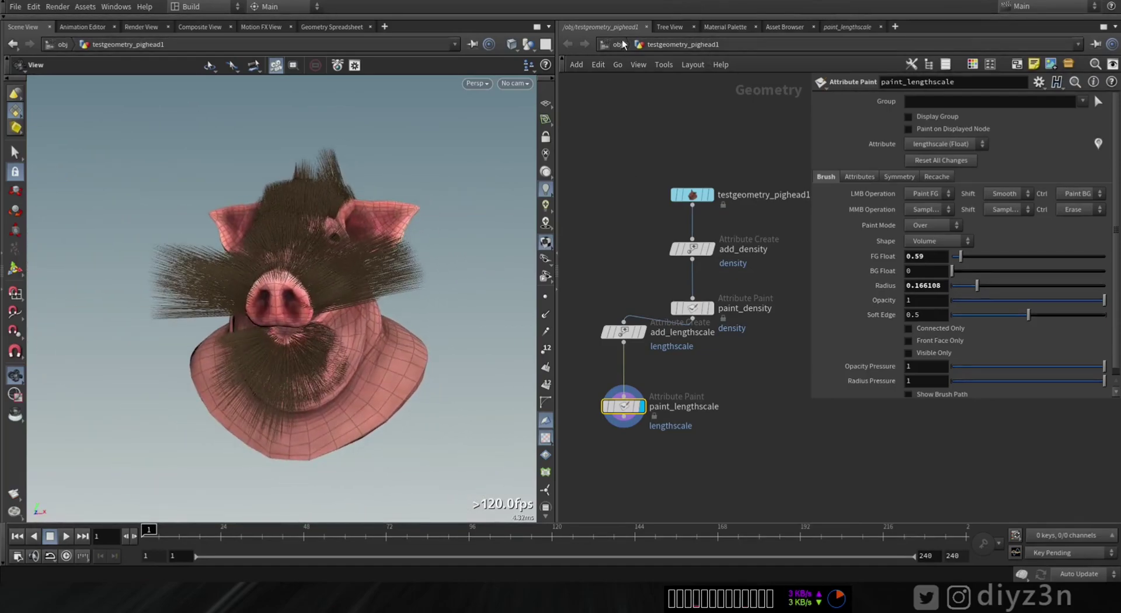
- Return to the object level and compare the guide curves with the generated hair by switching display between Guide Groom and Hair Generate
{"action": "left_click", "coordinate": [624, 43]}
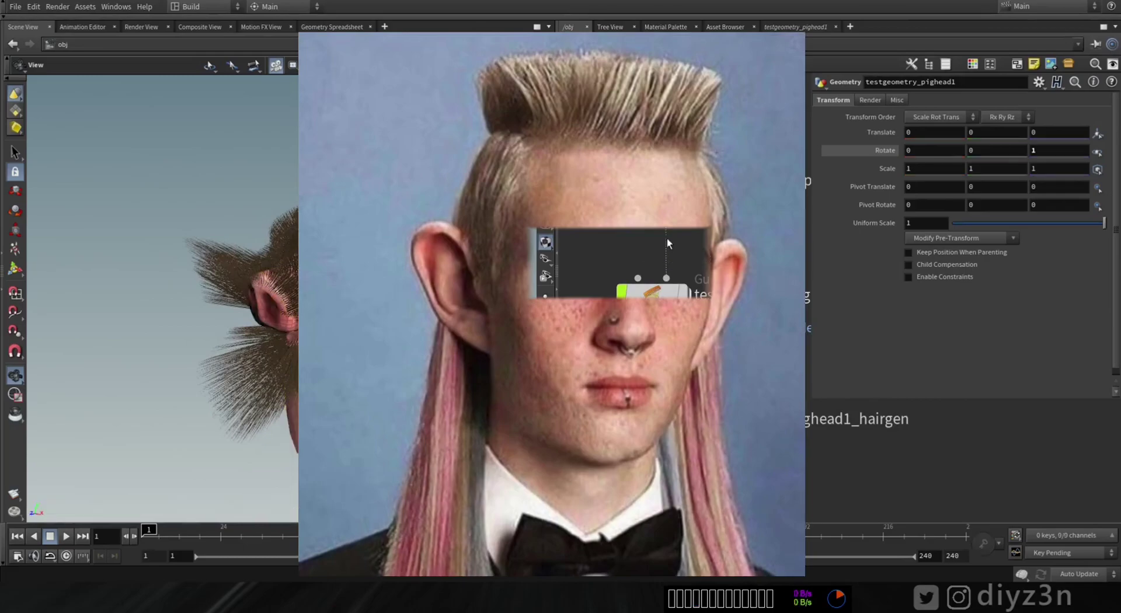
{"action": "middle_click_drag", "start_coordinate": [409, 303], "coordinate": [344, 297]}
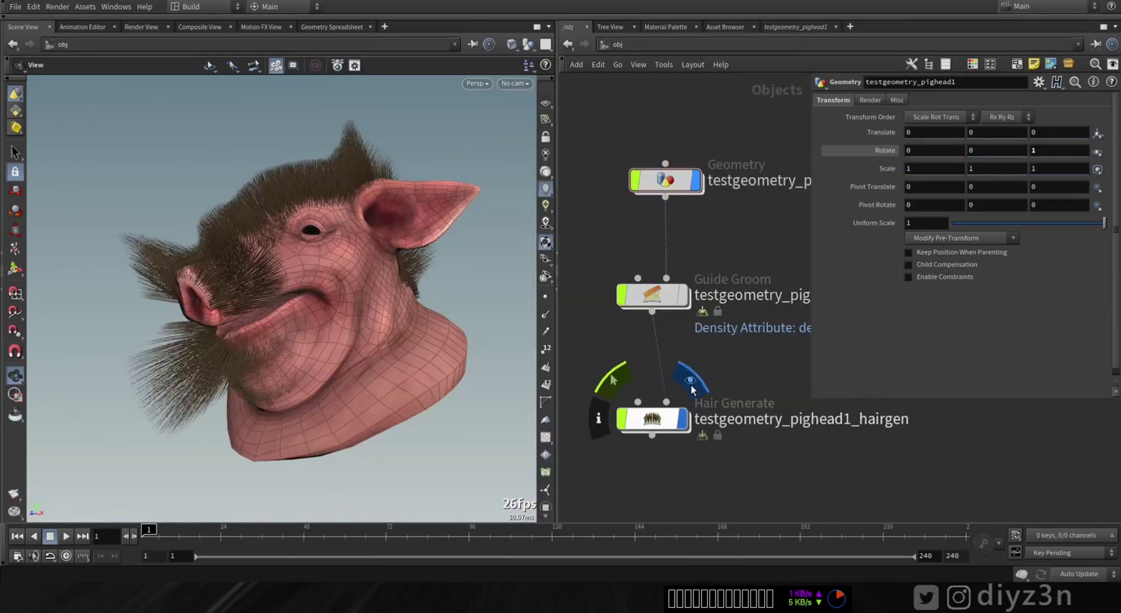
{"action": "left_click", "coordinate": [692, 258]}
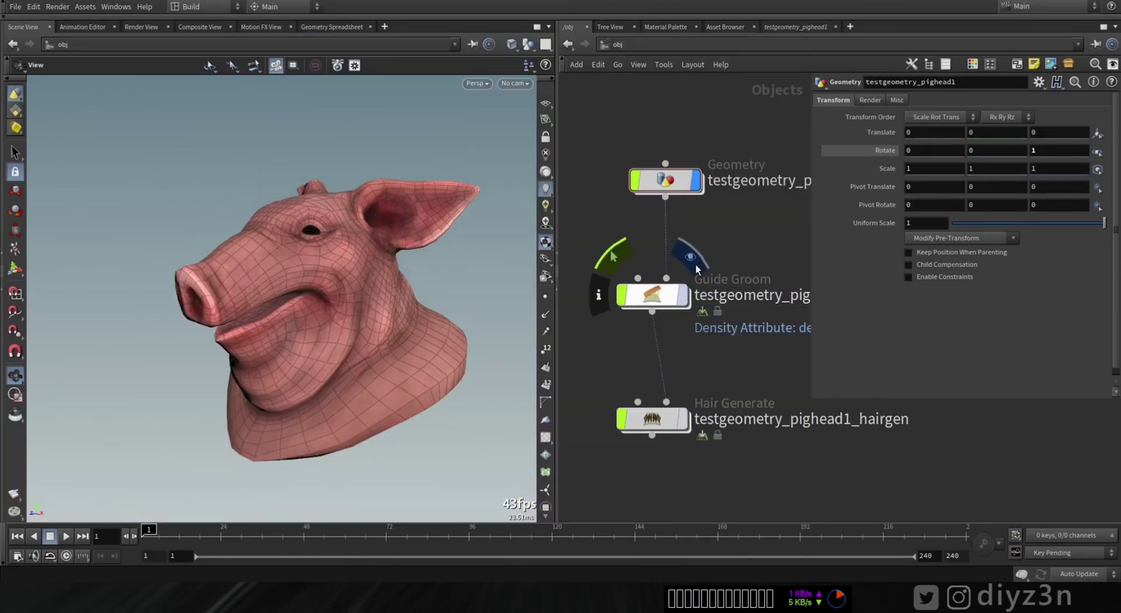
{"action": "left_click_drag", "start_coordinate": [320, 208], "coordinate": [284, 238], "text": "alt"}
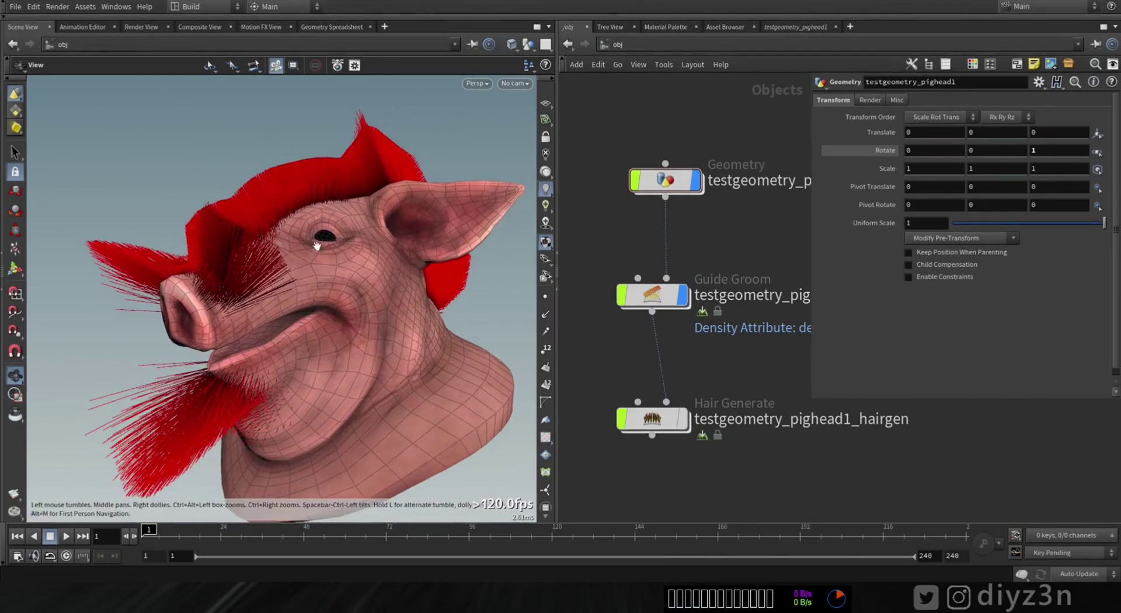
{"action": "left_click", "coordinate": [682, 420]}
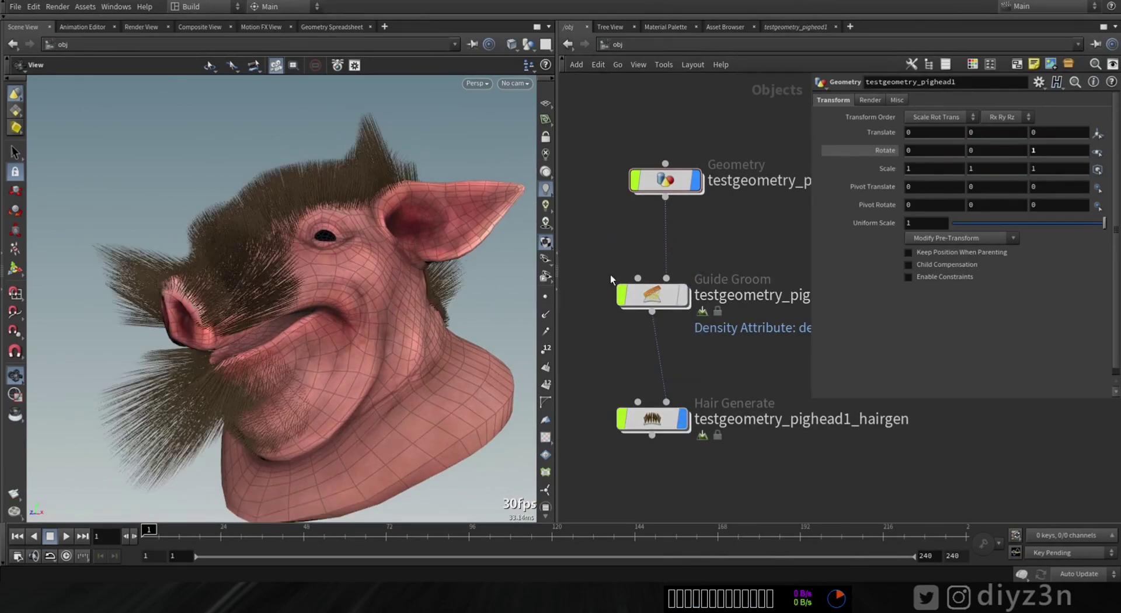
- Insert a Guide Process (Frizz) node between the inputs and outputs inside the Guide Groom network
{"action": "double_click", "coordinate": [652, 295]}
{"action": "left_click_drag", "start_coordinate": [351, 240], "coordinate": [321, 275], "text": "alt"}
{"action": "middle_click_drag", "start_coordinate": [735, 276], "coordinate": [629, 319]}
{"action": "middle_click_drag", "start_coordinate": [747, 346], "coordinate": [781, 351]}
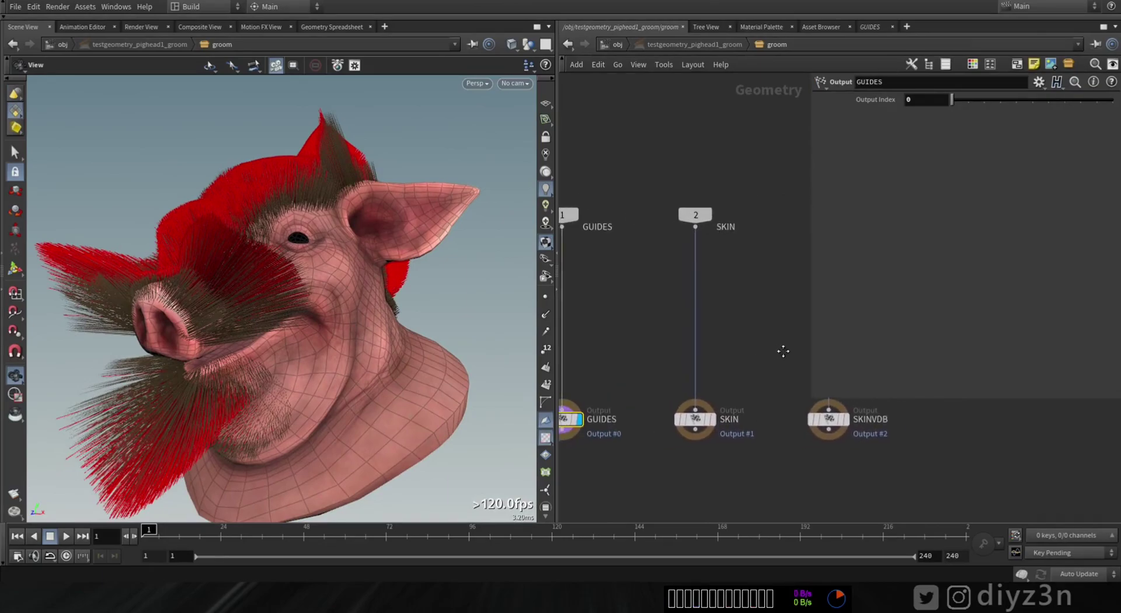
{"action": "key", "text": "Tab"}
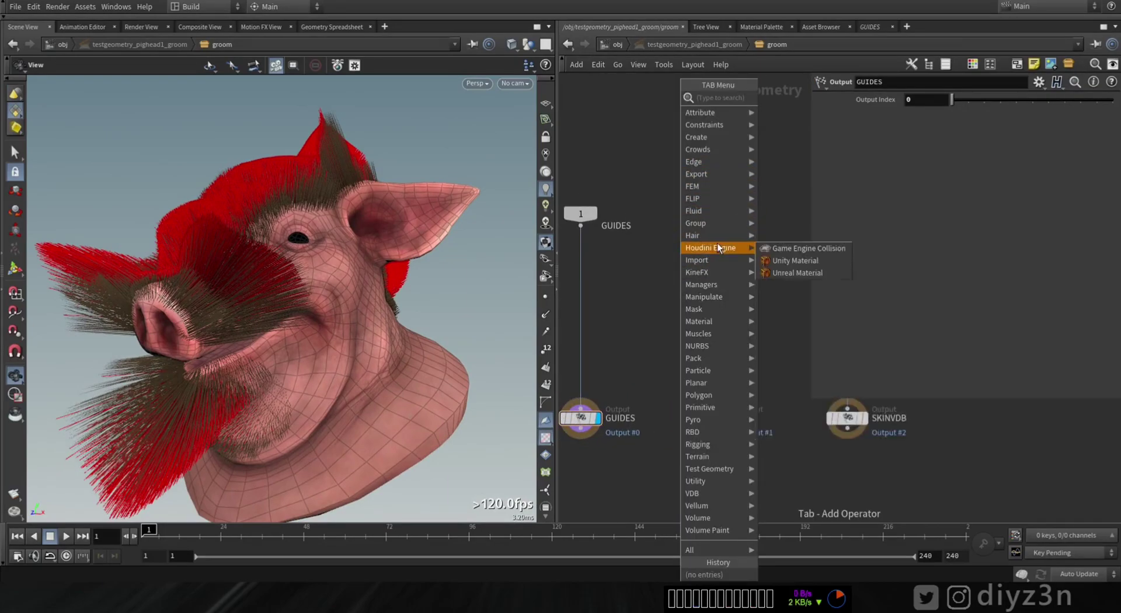
{"action": "mouse_move", "coordinate": [718, 236]}
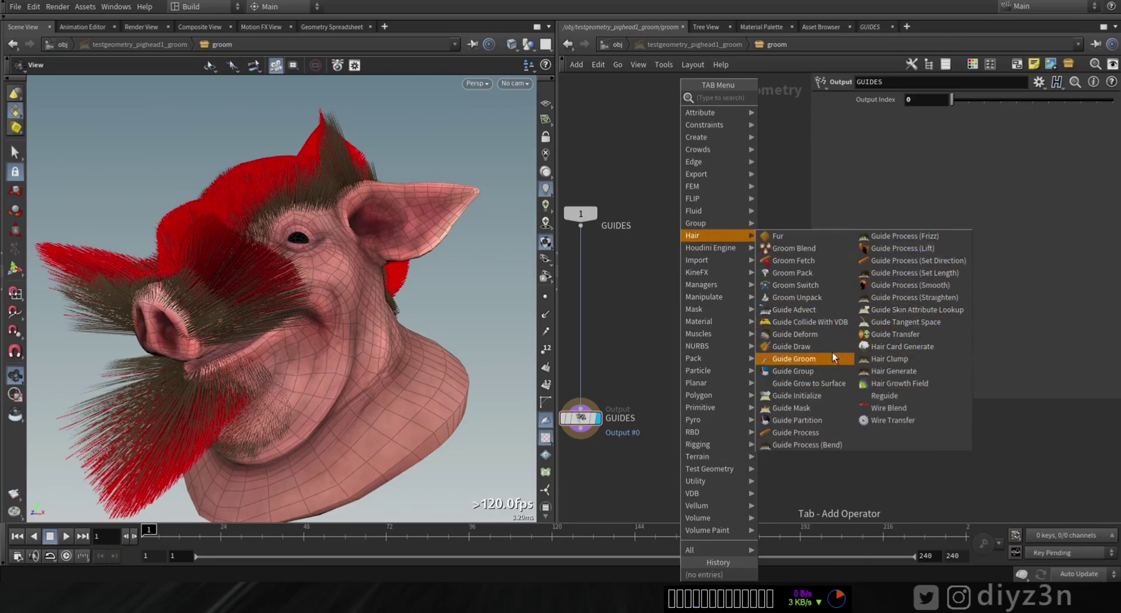
{"action": "left_click", "coordinate": [925, 248]}
{"action": "left_click", "coordinate": [715, 310]}
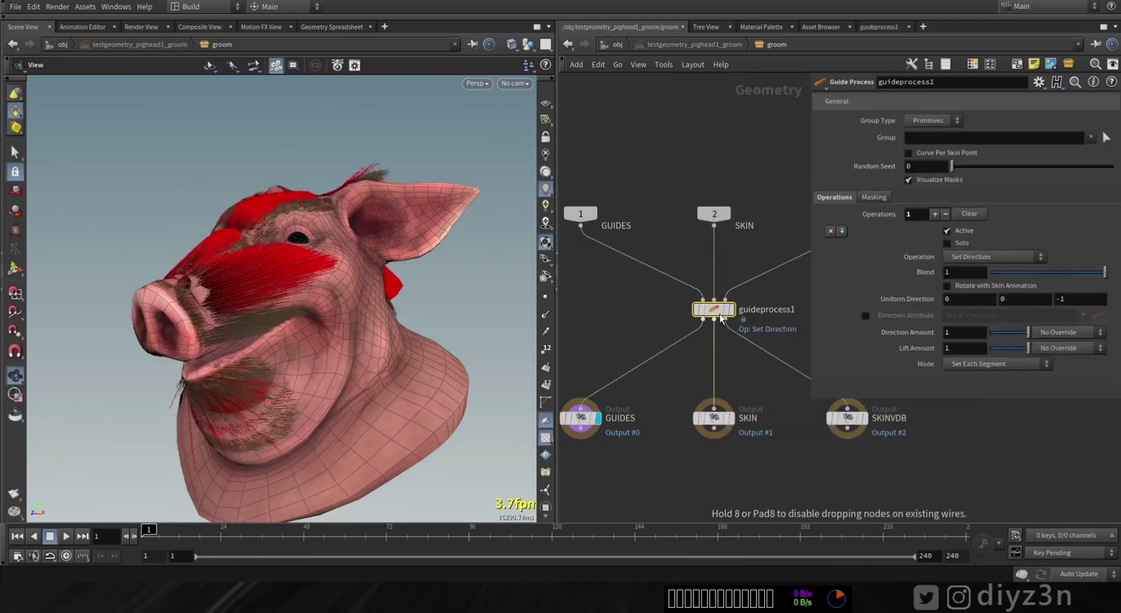
{"action": "left_click_drag", "start_coordinate": [715, 310], "coordinate": [714, 290]}
{"action": "left_click_drag", "start_coordinate": [307, 321], "coordinate": [271, 319]}
{"action": "middle_click_drag", "start_coordinate": [271, 319], "coordinate": [269, 295]}
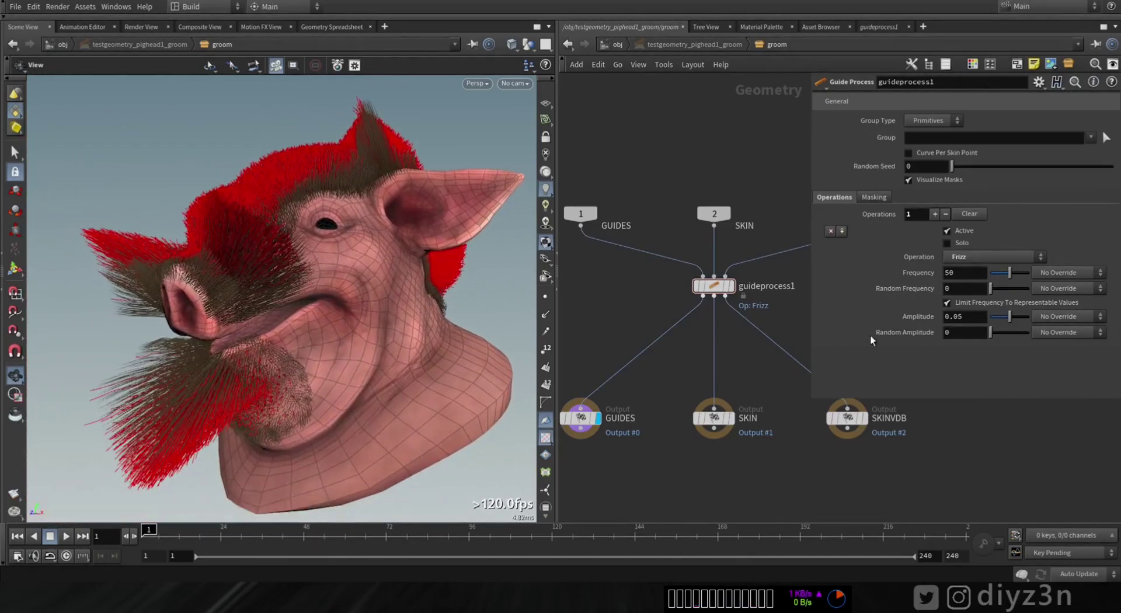
- Try Frizz amplitudes of 0.21 and 0.28 on guideprocess1 and check the generated hair at the object level
{"action": "middle_click_drag", "start_coordinate": [990, 337], "coordinate": [1073, 332]}
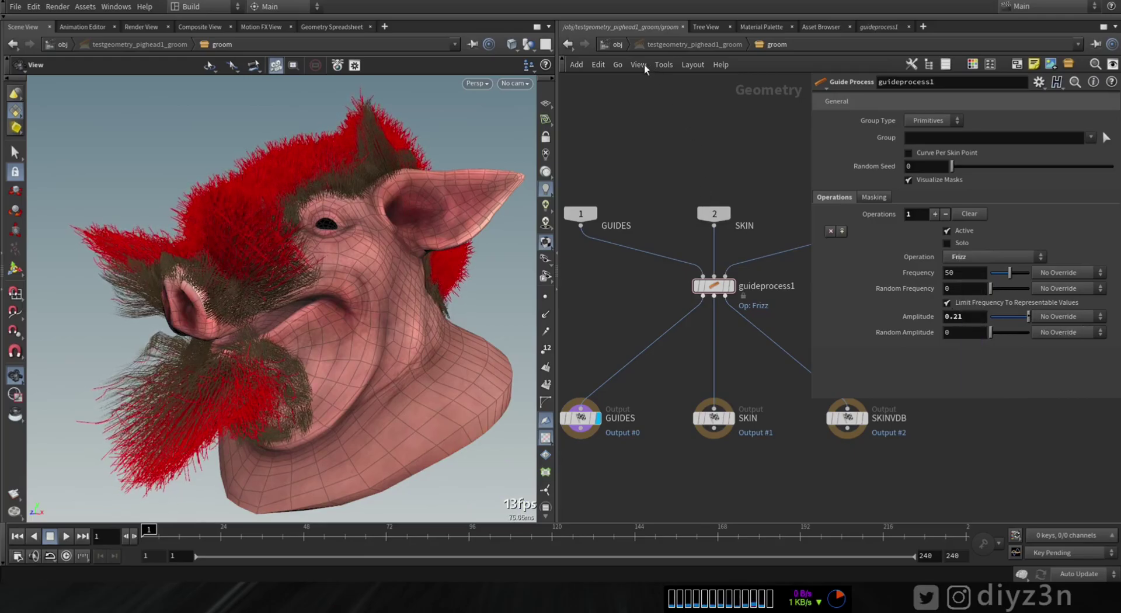
{"action": "left_click", "coordinate": [617, 44]}
{"action": "left_click_drag", "start_coordinate": [221, 235], "coordinate": [482, 286]}
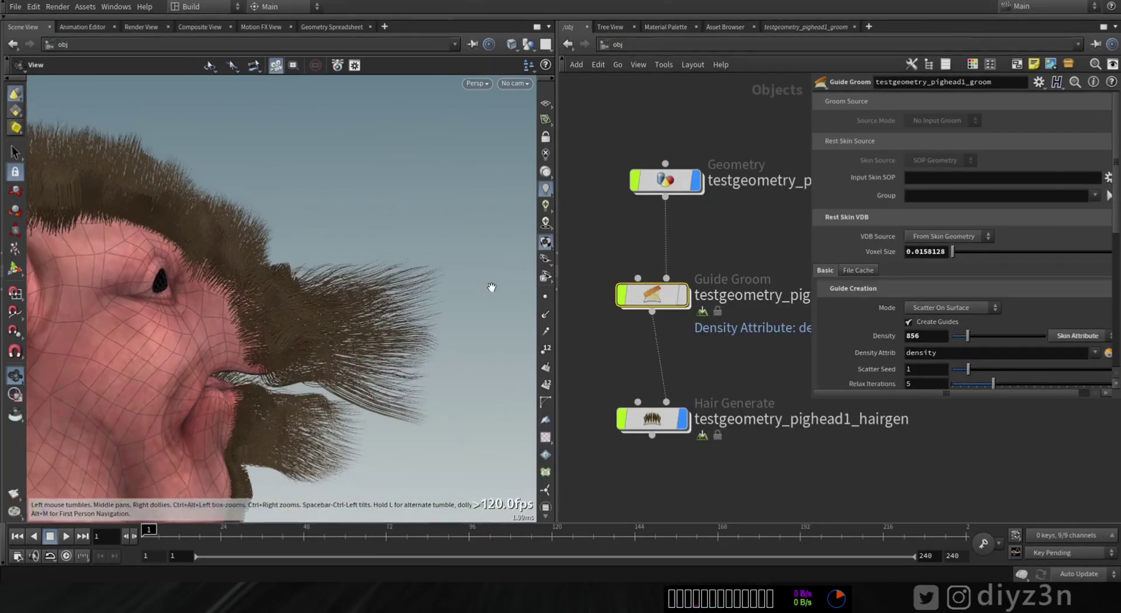
{"action": "double_click", "coordinate": [652, 295]}
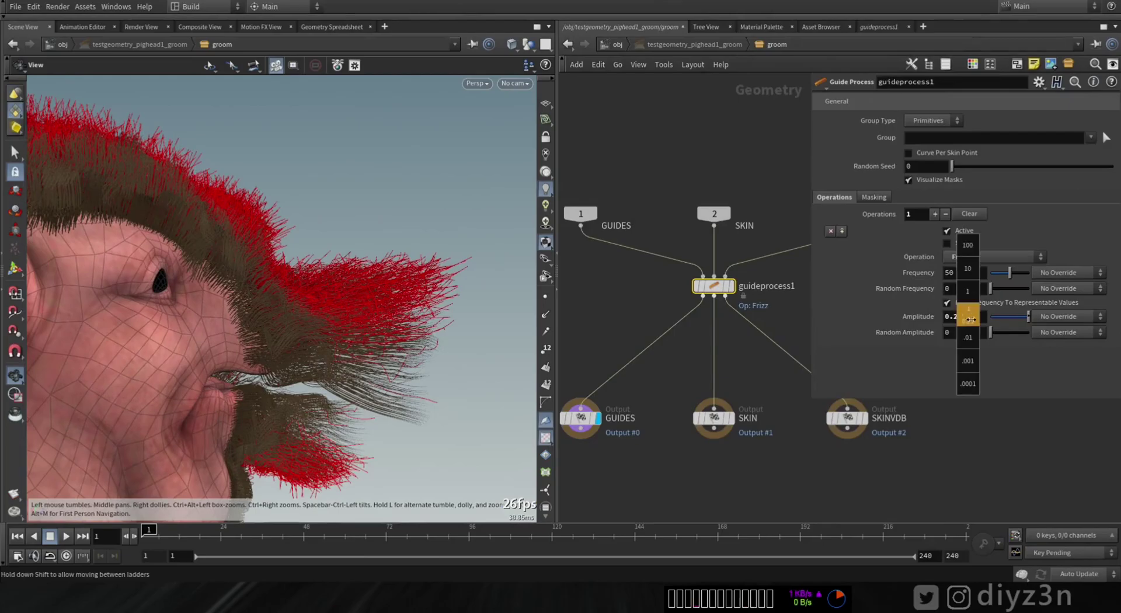
{"action": "middle_click_drag", "start_coordinate": [987, 333], "coordinate": [1017, 333]}
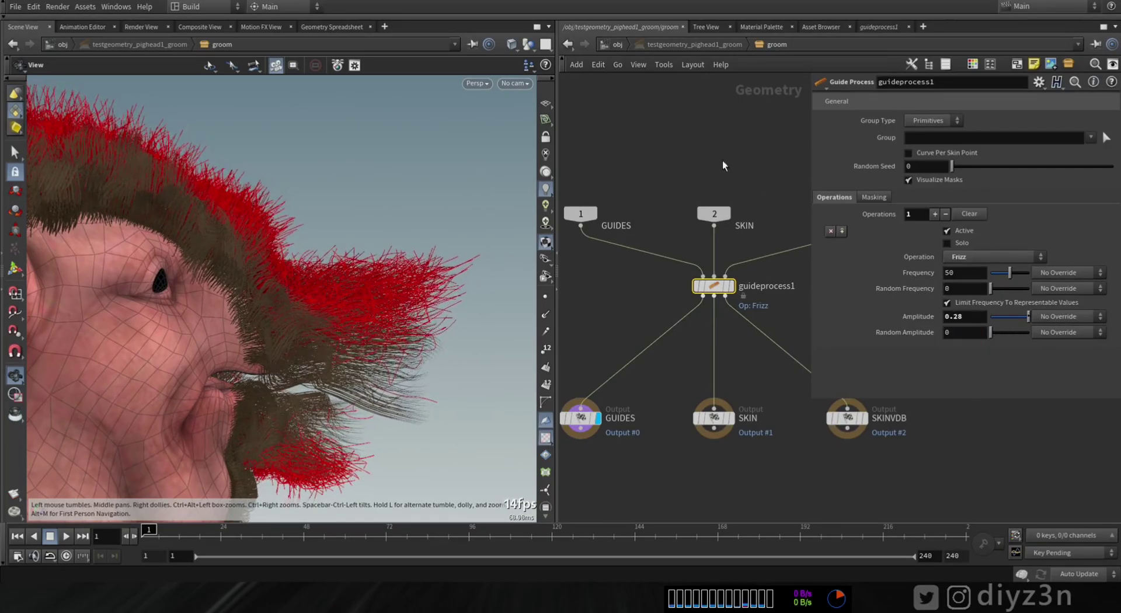
{"action": "left_click", "coordinate": [619, 45]}
{"action": "left_click_drag", "start_coordinate": [367, 259], "coordinate": [155, 310]}
- Bypass guideprocess1 to compare the guides without frizz, re-enable it, and set the Frizz amplitude to 0.15
{"action": "double_click", "coordinate": [652, 295]}
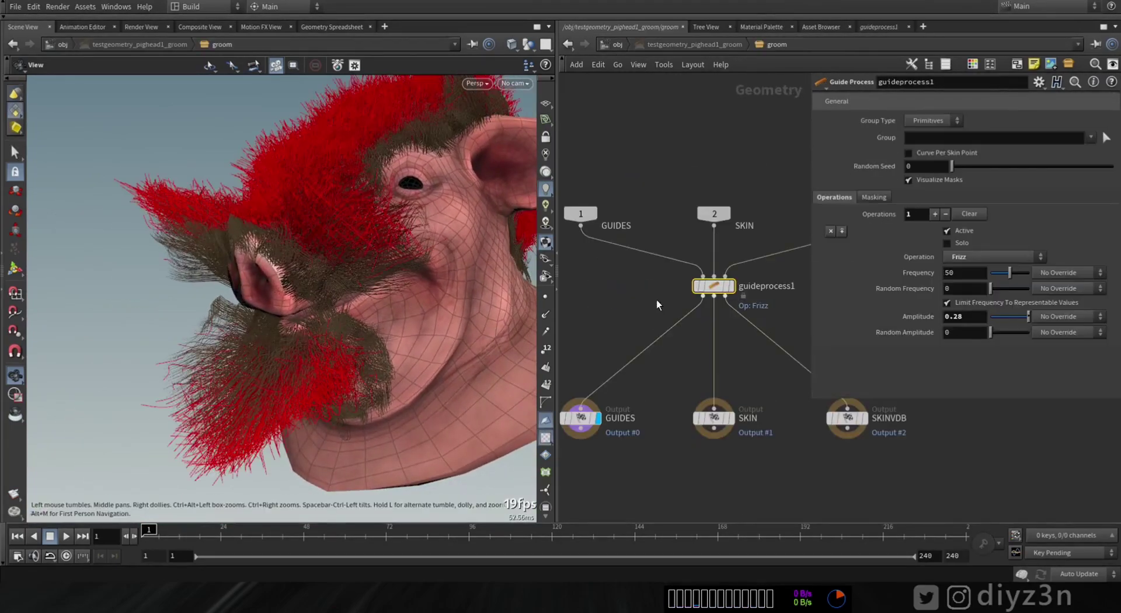
{"action": "left_click", "coordinate": [693, 263]}
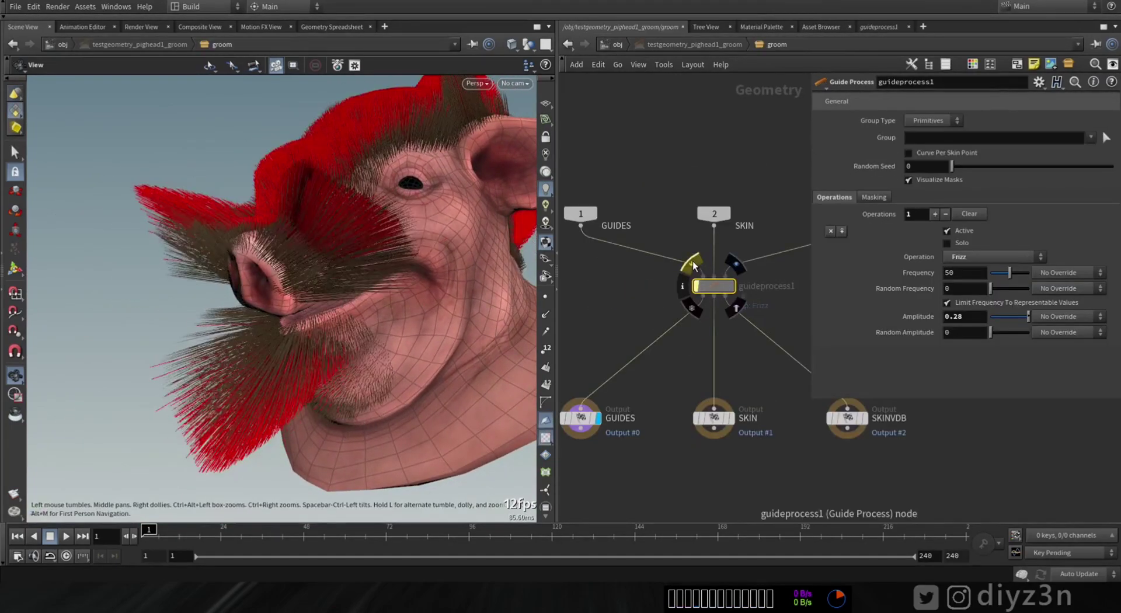
- Insert a Hair Clump node between guideprocess1 and the output nodes
{"action": "key", "text": "Tab"}
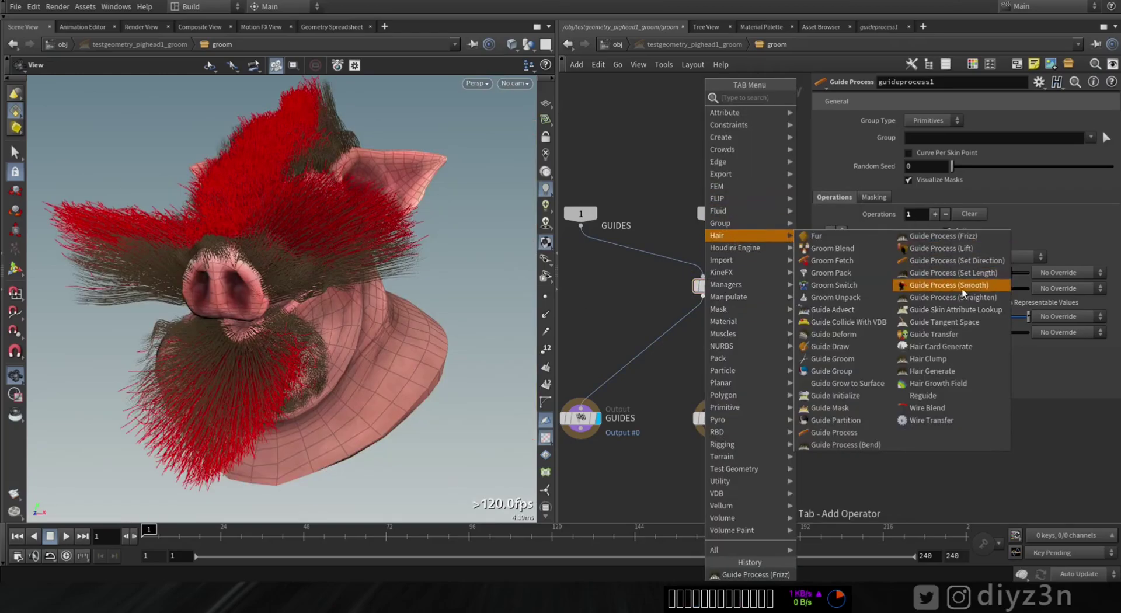
{"action": "left_click", "coordinate": [963, 360]}
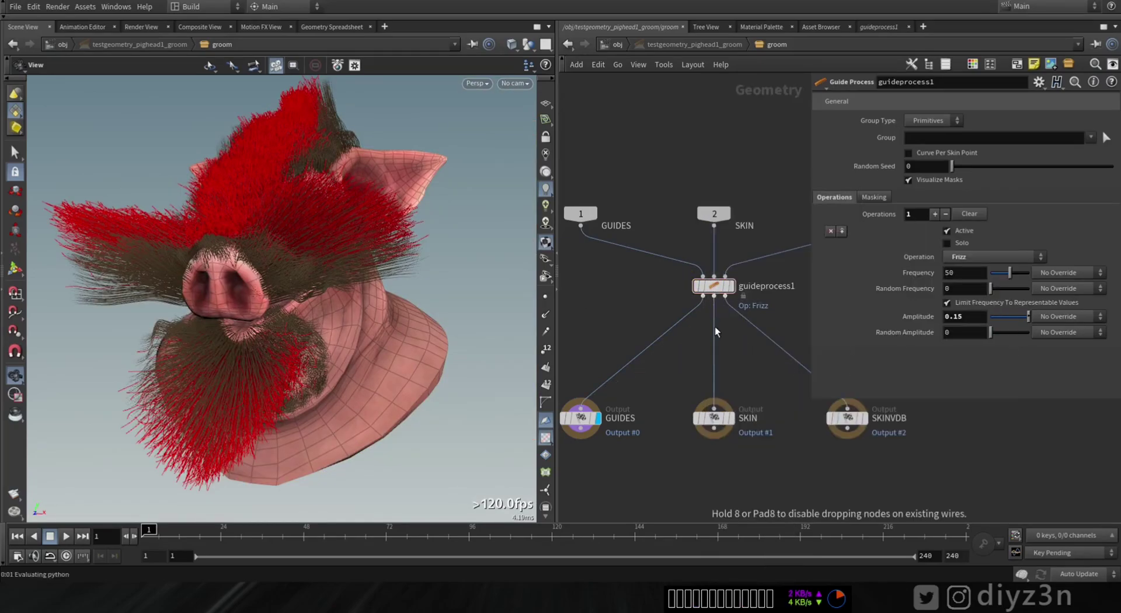
{"action": "left_click", "coordinate": [715, 327]}
- Toggle the bypass on guideprocess1 to compare the clumped guides and generated hair with and without frizz, leaving the frizz active
{"action": "left_click_drag", "start_coordinate": [332, 247], "coordinate": [397, 307]}
{"action": "left_click", "coordinate": [692, 267]}
{"action": "left_click", "coordinate": [692, 267]}
{"action": "left_click", "coordinate": [692, 267]}
{"action": "left_click_drag", "start_coordinate": [315, 225], "coordinate": [257, 239]}
{"action": "left_click", "coordinate": [618, 44]}
{"action": "double_click", "coordinate": [663, 295]}
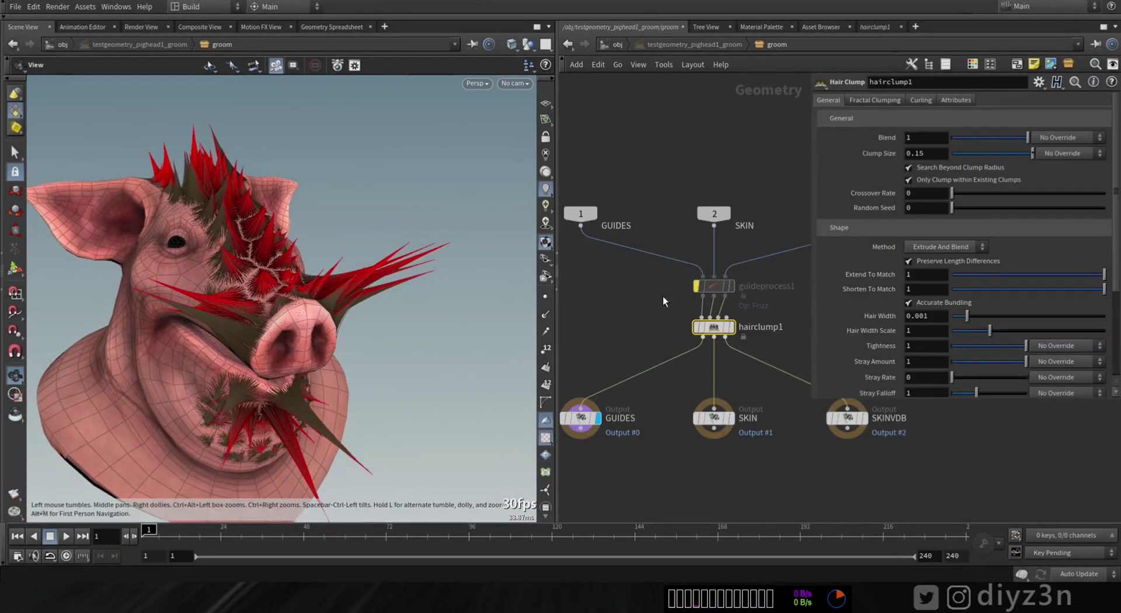
{"action": "left_click", "coordinate": [692, 268]}
{"action": "left_click_drag", "start_coordinate": [374, 257], "coordinate": [429, 267]}
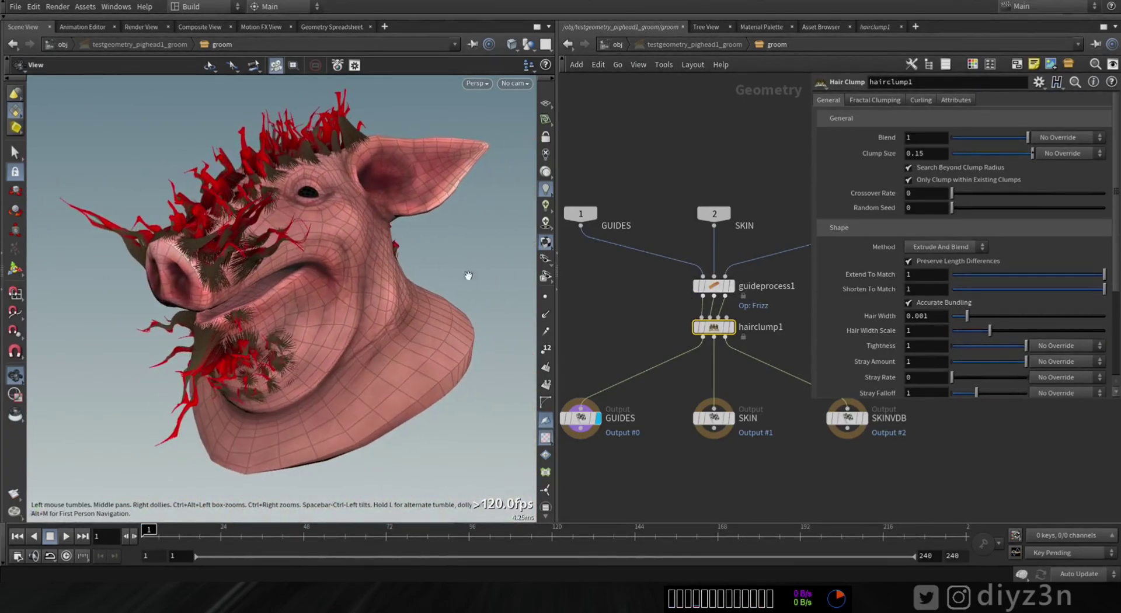
- Set the Hair Clump blend to 0.585 and the clump size to 0.5826, checking the clumps around the head
{"action": "left_click_drag", "start_coordinate": [726, 333], "coordinate": [730, 330]}
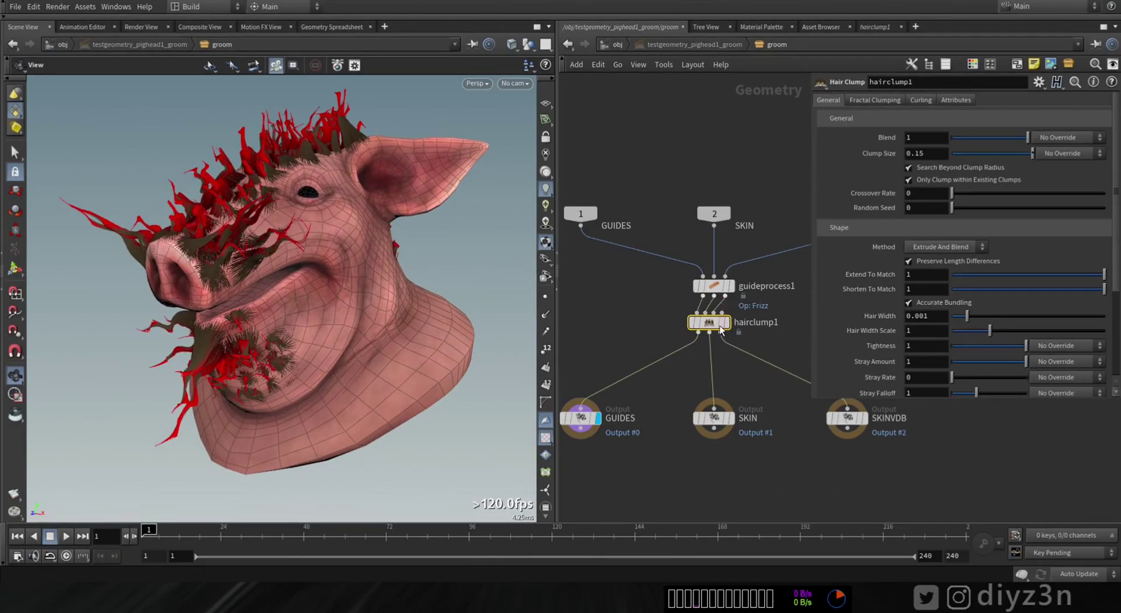
{"action": "left_click_drag", "start_coordinate": [1022, 137], "coordinate": [996, 144]}
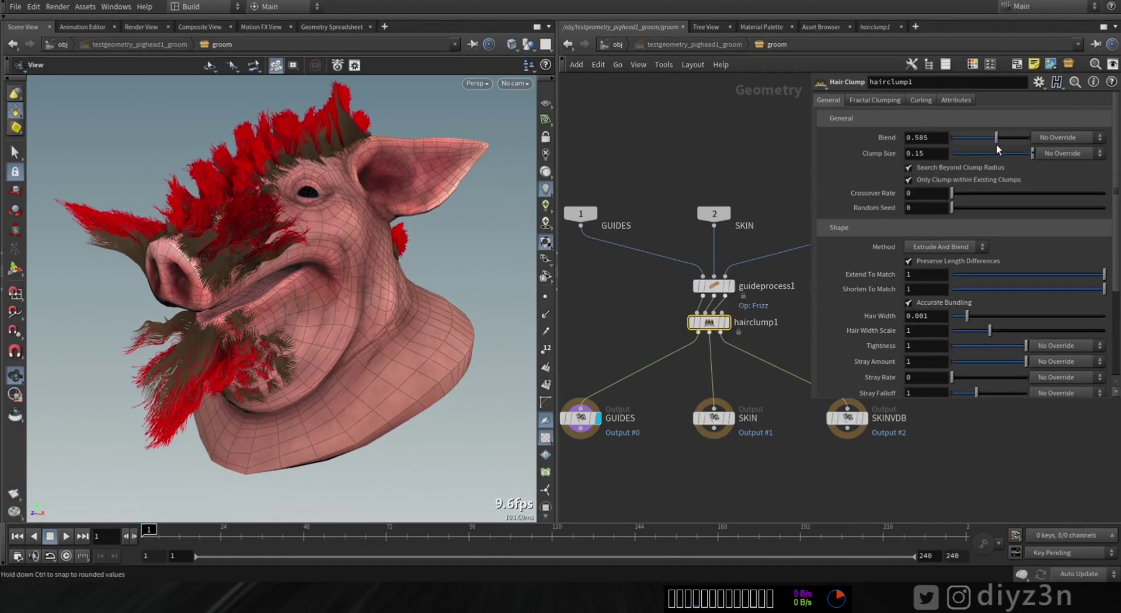
{"action": "left_click_drag", "start_coordinate": [245, 283], "coordinate": [468, 240]}
{"action": "left_click_drag", "start_coordinate": [991, 137], "coordinate": [1019, 156]}
{"action": "left_click_drag", "start_coordinate": [230, 227], "coordinate": [344, 236]}
{"action": "middle_click_drag", "start_coordinate": [938, 154], "coordinate": [976, 155]}
{"action": "left_click_drag", "start_coordinate": [221, 204], "coordinate": [193, 194]}
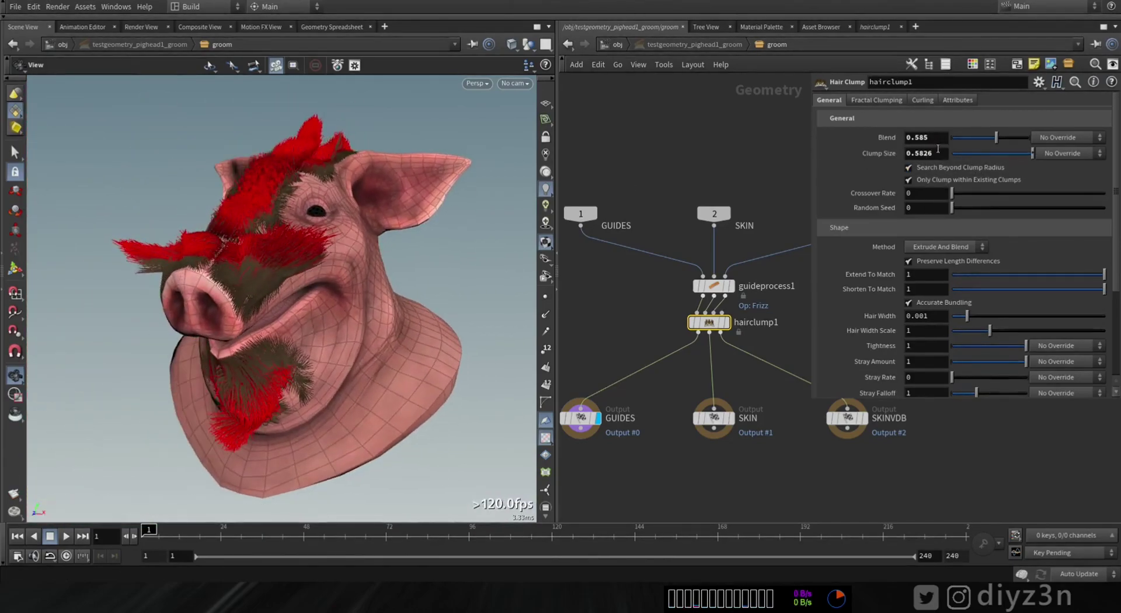
- Reset the Hair Clump node's clump size to 0.15 and check the clumps around the head
{"action": "middle_click", "coordinate": [883, 152], "text": "ctrl"}
{"action": "left_click_drag", "start_coordinate": [216, 228], "coordinate": [294, 264]}
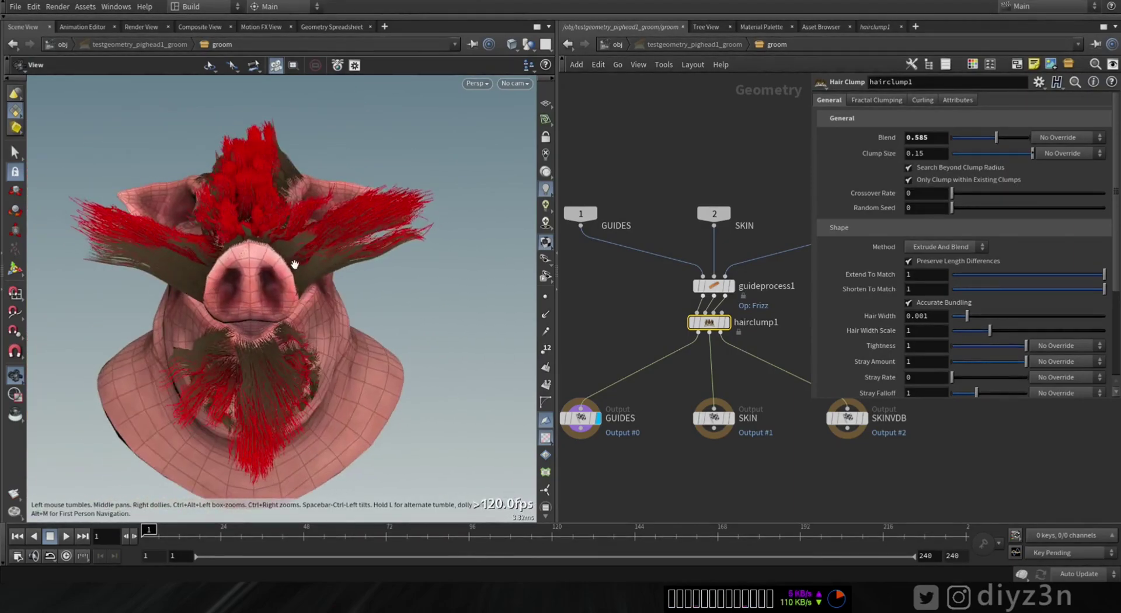
{"action": "left_click_drag", "start_coordinate": [717, 330], "coordinate": [723, 330]}
{"action": "left_click_drag", "start_coordinate": [87, 374], "coordinate": [156, 358]}
{"action": "mouse_move", "coordinate": [309, 282]}
{"action": "left_mouse_down"}
{"action": "mouse_move", "coordinate": [310, 327]}
{"action": "mouse_move", "coordinate": [319, 289]}
{"action": "left_mouse_up"}
- Insert a Guide Groom node between hairclump1 and the output nodes
{"action": "middle_click_drag", "start_coordinate": [652, 336], "coordinate": [619, 264]}
{"action": "key", "text": "Tab"}
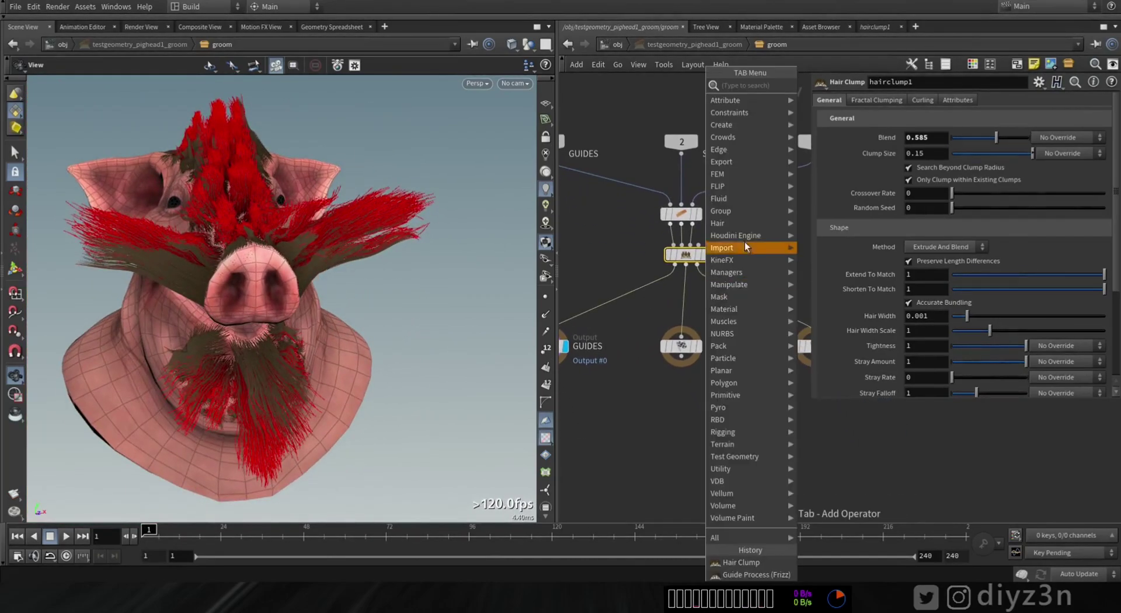
{"action": "mouse_move", "coordinate": [759, 223]}
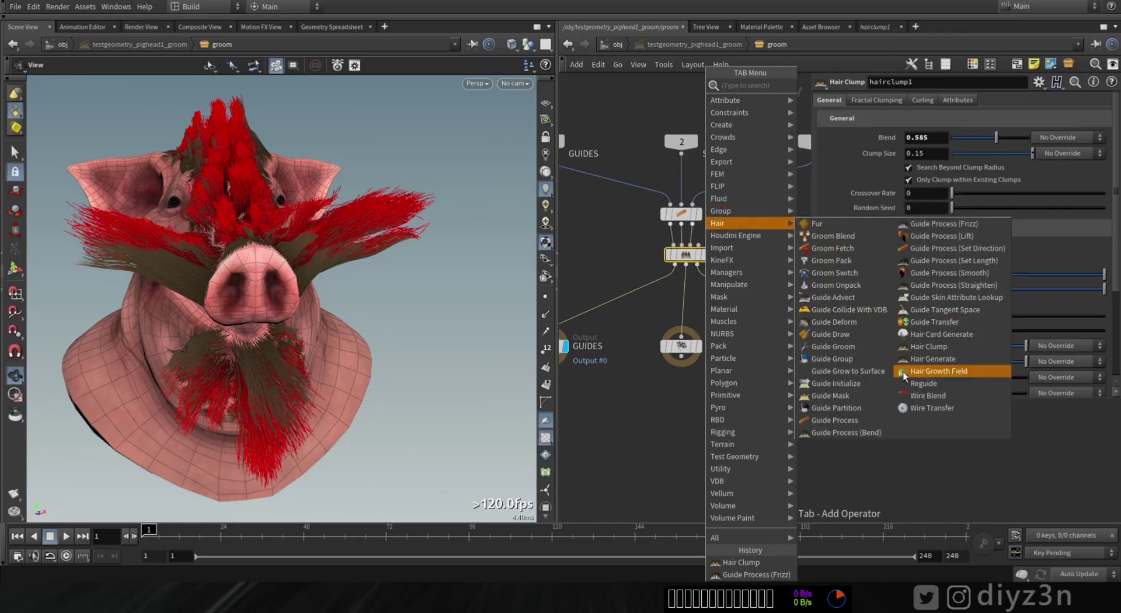
{"action": "left_click", "coordinate": [875, 348]}
{"action": "left_click", "coordinate": [685, 301]}
{"action": "left_click_drag", "start_coordinate": [685, 306], "coordinate": [685, 293]}
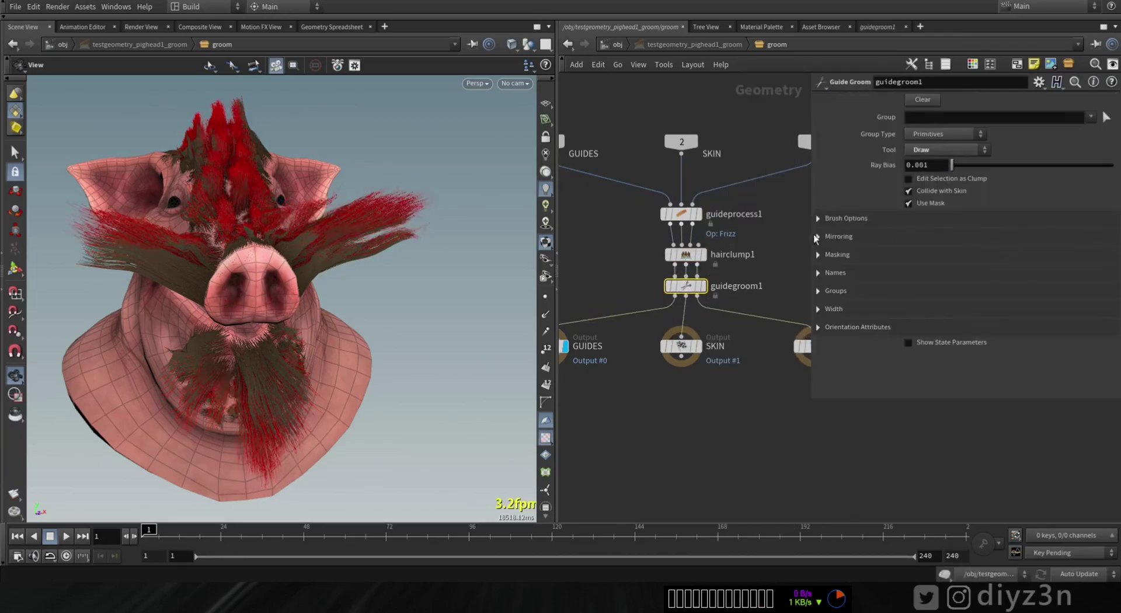
- Activate the Guide Groom Draw tool in the viewport and try drawing new guides on the pig's ears
{"action": "left_click", "coordinate": [941, 150]}
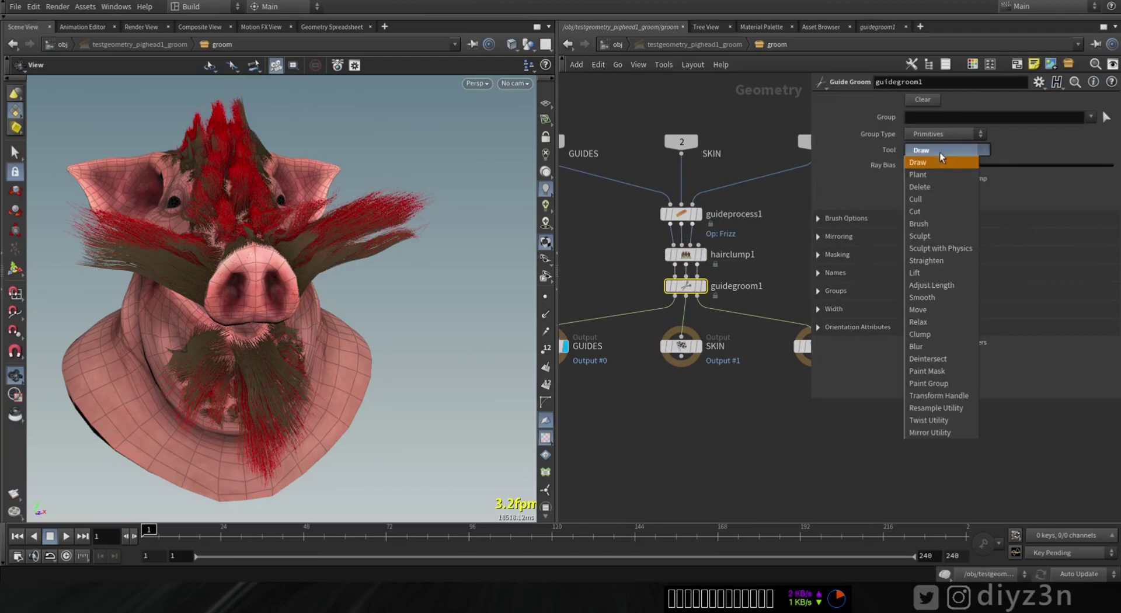
{"action": "left_click", "coordinate": [1023, 144]}
{"action": "mouse_move", "coordinate": [125, 213]}
{"action": "left_mouse_down"}
{"action": "mouse_move", "coordinate": [233, 240]}
{"action": "mouse_move", "coordinate": [185, 217]}
{"action": "mouse_move", "coordinate": [236, 265]}
{"action": "left_mouse_up"}
{"action": "left_click", "coordinate": [16, 268]}
{"action": "middle_click_drag", "start_coordinate": [236, 265], "coordinate": [279, 274], "text": "alt"}
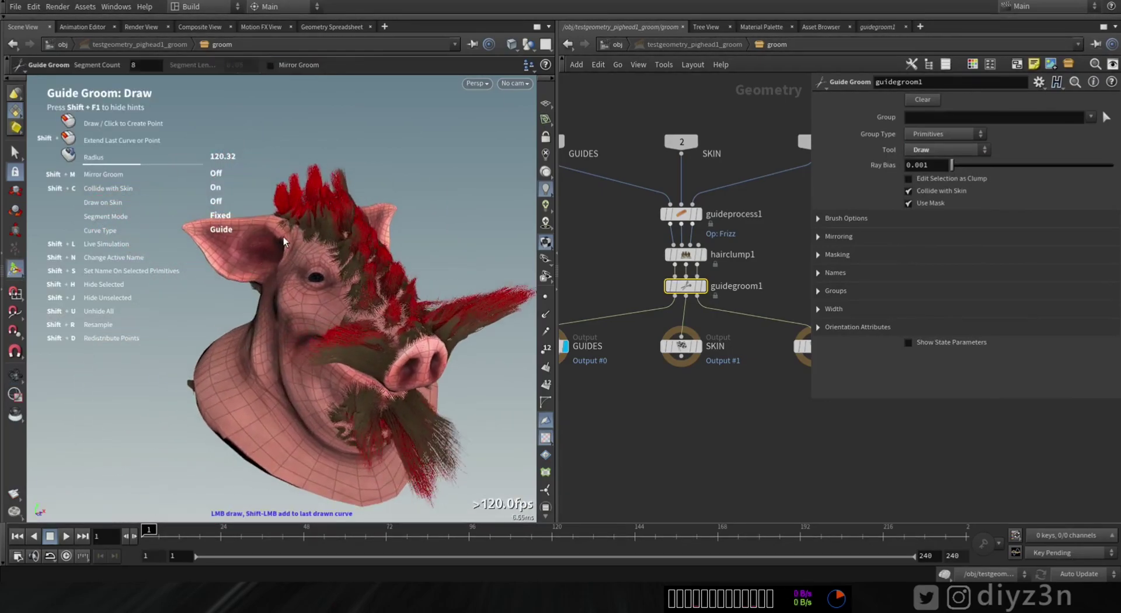
{"action": "left_click_drag", "start_coordinate": [207, 218], "coordinate": [164, 195]}
{"action": "left_click_drag", "start_coordinate": [458, 239], "coordinate": [368, 279], "text": "alt"}
{"action": "key", "text": "Return"}
{"action": "middle_click_drag", "start_coordinate": [381, 311], "coordinate": [383, 282], "text": "alt"}
{"action": "left_click_drag", "start_coordinate": [383, 283], "coordinate": [409, 283]}
{"action": "key", "text": "Return"}
- Try mirrored guide drawing on both ears with Mirror Brush and Mirror Groom enabled, and turn both options off again
{"action": "left_click", "coordinate": [828, 237]}
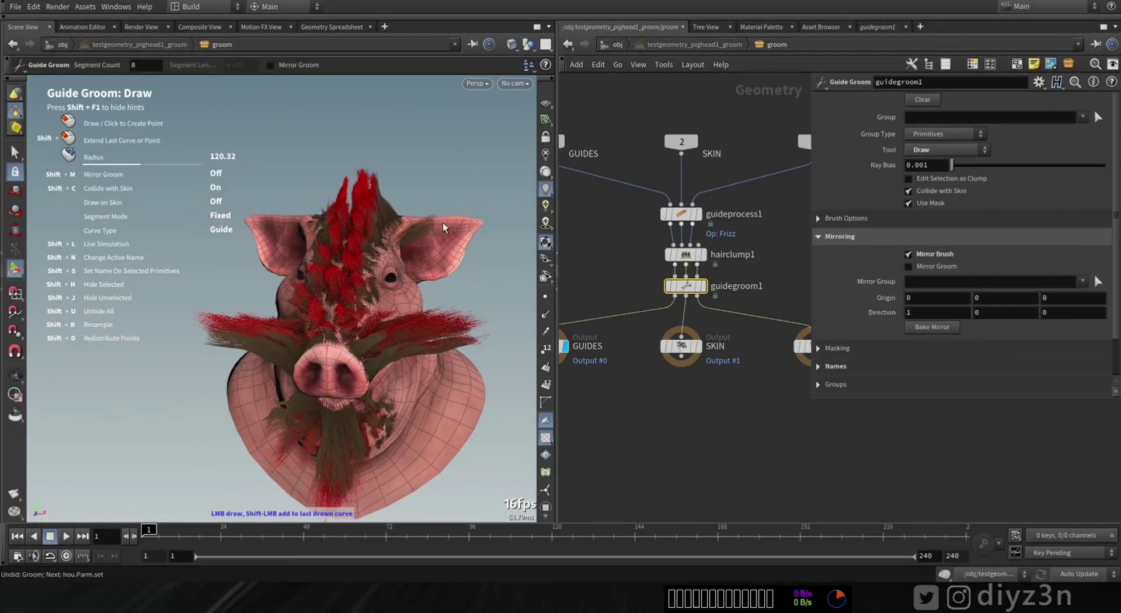
{"action": "left_click", "coordinate": [909, 267]}
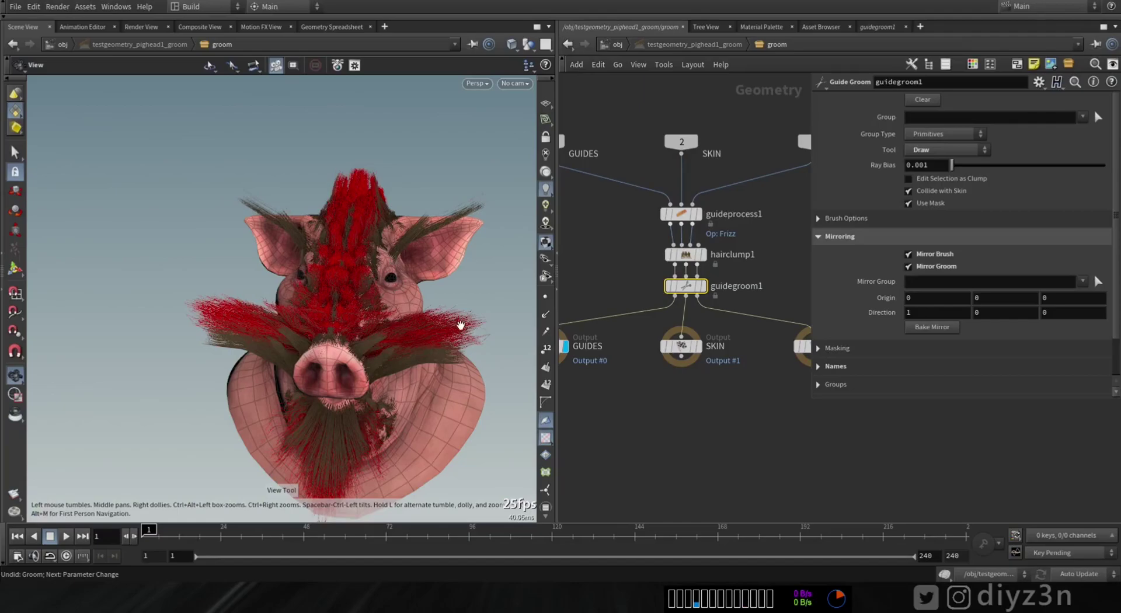
{"action": "left_click_drag", "start_coordinate": [461, 325], "coordinate": [390, 267]}
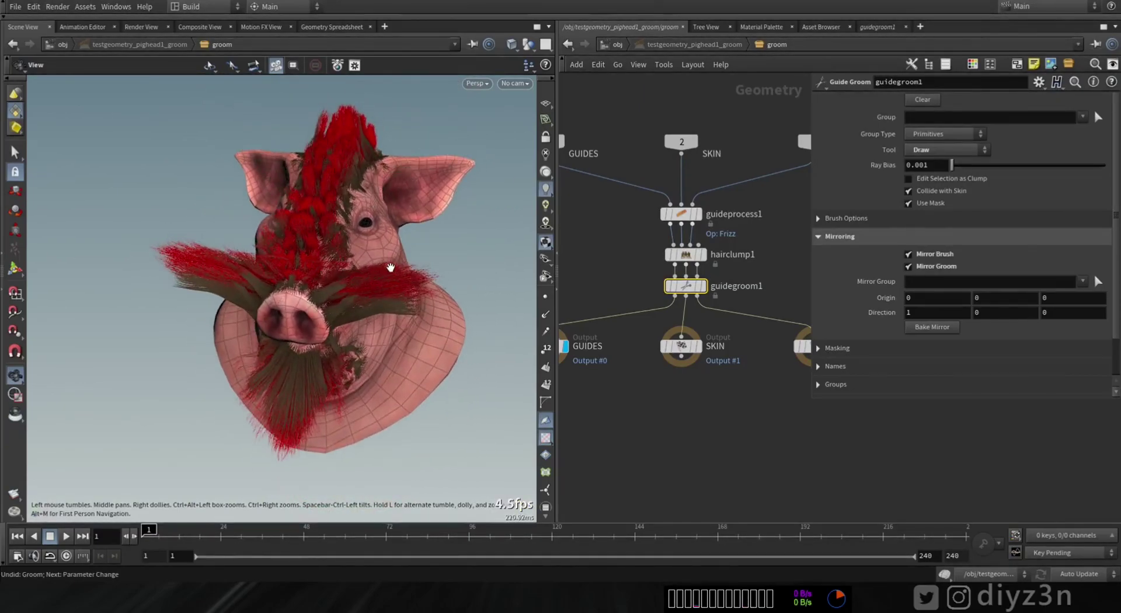
{"action": "left_click", "coordinate": [938, 266]}
{"action": "left_click", "coordinate": [933, 253]}
{"action": "left_click", "coordinate": [870, 237]}
{"action": "mouse_move", "coordinate": [316, 239]}
{"action": "left_mouse_down"}
{"action": "mouse_move", "coordinate": [365, 249]}
{"action": "mouse_move", "coordinate": [306, 234]}
{"action": "left_mouse_up"}
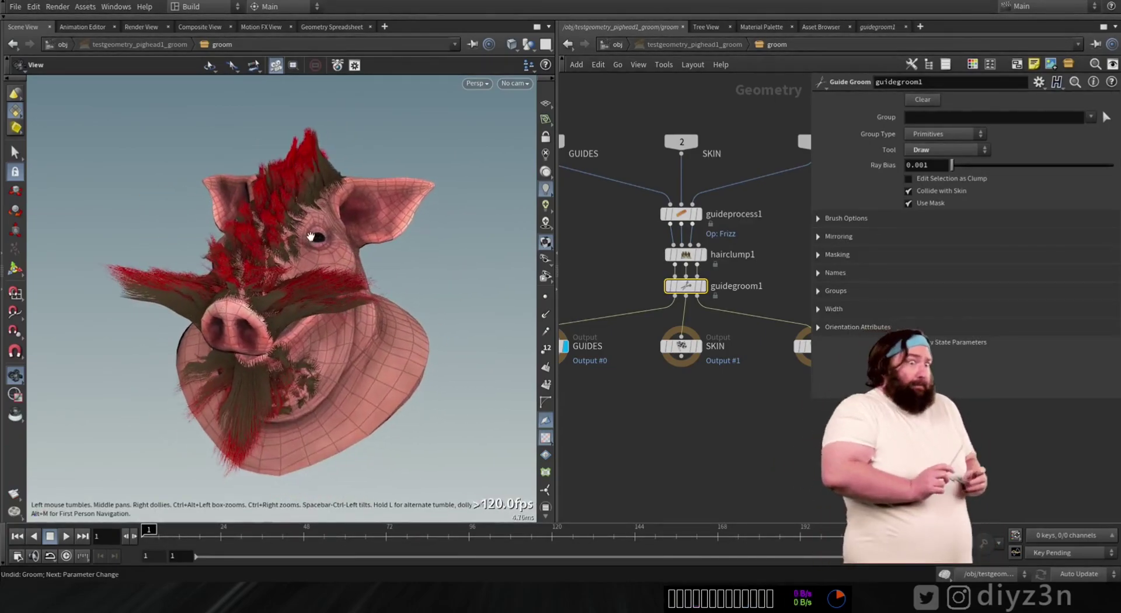
- Sculpt the beard guides under the pig's chin into a new direction with the Guide Groom Sculpt tool
{"action": "left_click", "coordinate": [942, 150]}
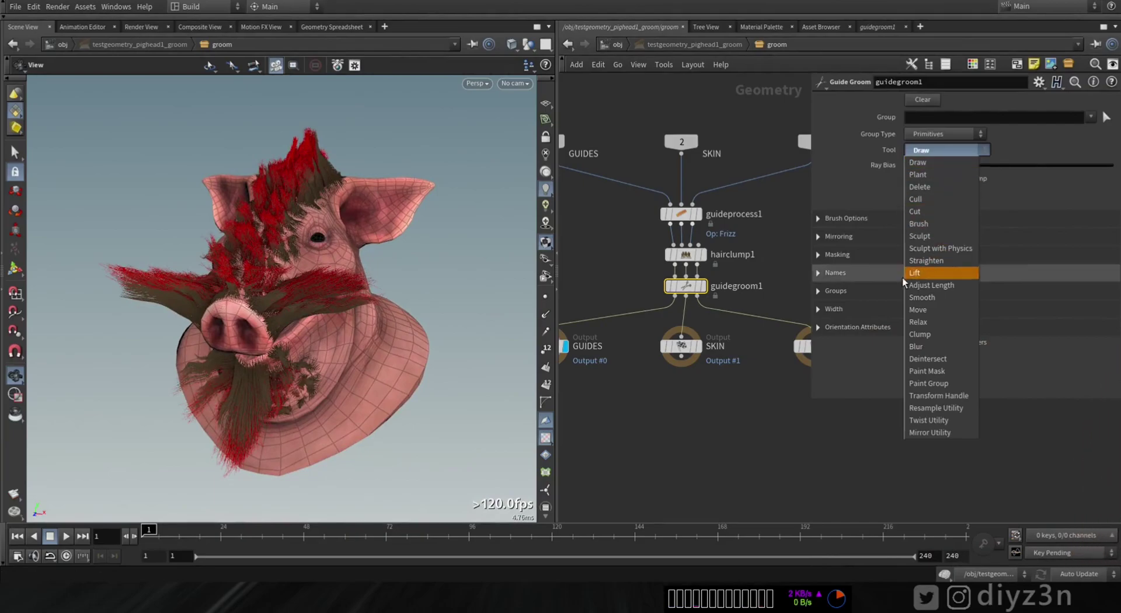
{"action": "left_click", "coordinate": [933, 238]}
{"action": "scroll", "coordinate": [357, 384], "scroll_direction": "up", "scroll_amount": 5}
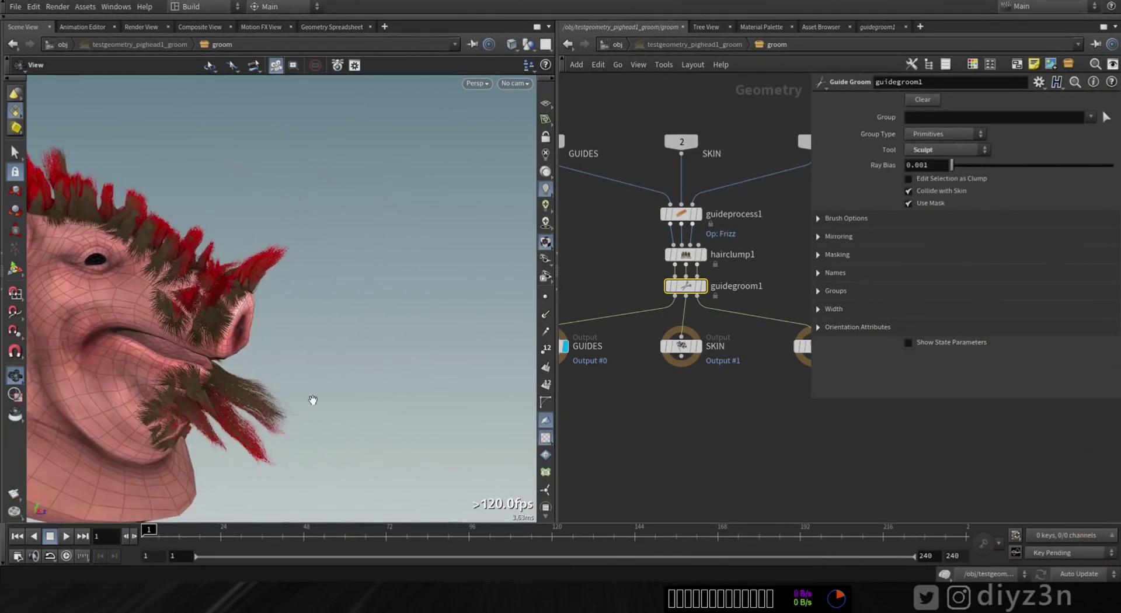
{"action": "left_click", "coordinate": [12, 271]}
{"action": "middle_click_drag", "start_coordinate": [252, 419], "coordinate": [354, 362], "text": "alt"}
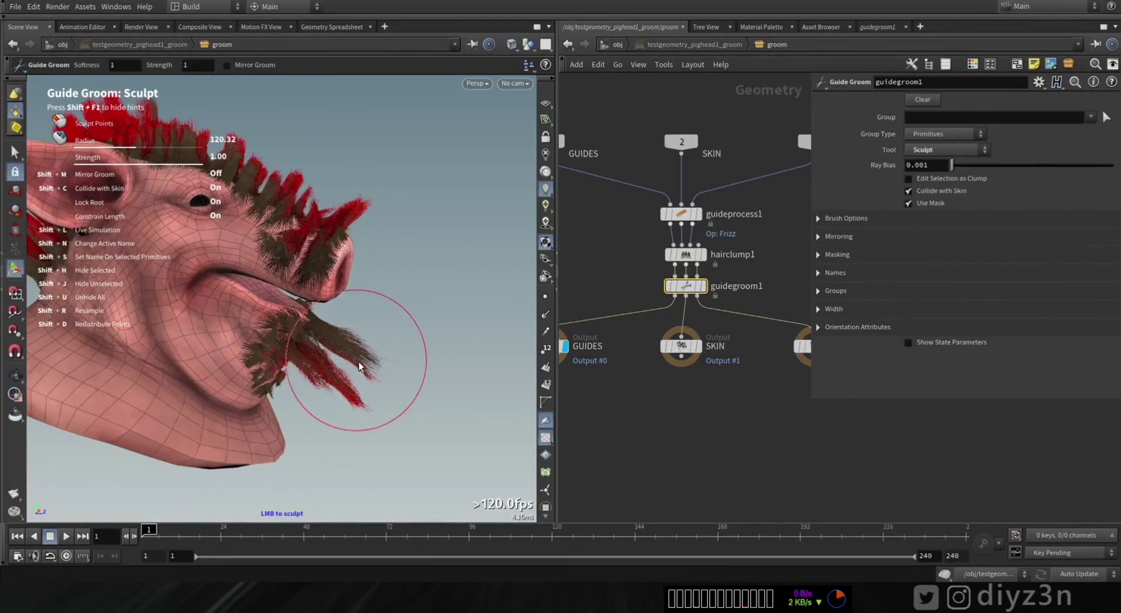
{"action": "mouse_move", "coordinate": [357, 398]}
{"action": "left_mouse_down"}
{"action": "mouse_move", "coordinate": [320, 416]}
{"action": "mouse_move", "coordinate": [145, 357]}
{"action": "mouse_move", "coordinate": [138, 368]}
{"action": "left_mouse_up"}
{"action": "mouse_move", "coordinate": [178, 407]}
{"action": "left_mouse_down"}
{"action": "mouse_move", "coordinate": [157, 353]}
{"action": "mouse_move", "coordinate": [260, 418]}
{"action": "mouse_move", "coordinate": [257, 342]}
{"action": "mouse_move", "coordinate": [285, 339]}
{"action": "mouse_move", "coordinate": [298, 400]}
{"action": "mouse_move", "coordinate": [438, 416]}
{"action": "mouse_move", "coordinate": [255, 376]}
{"action": "mouse_move", "coordinate": [149, 403]}
{"action": "mouse_move", "coordinate": [216, 298]}
{"action": "mouse_move", "coordinate": [275, 350]}
{"action": "mouse_move", "coordinate": [321, 344]}
{"action": "mouse_move", "coordinate": [348, 326]}
{"action": "mouse_move", "coordinate": [438, 380]}
{"action": "left_mouse_up"}
- Switch the Guide Groom to the Clump tool and clump the chin beard guides
{"action": "left_click", "coordinate": [948, 150]}
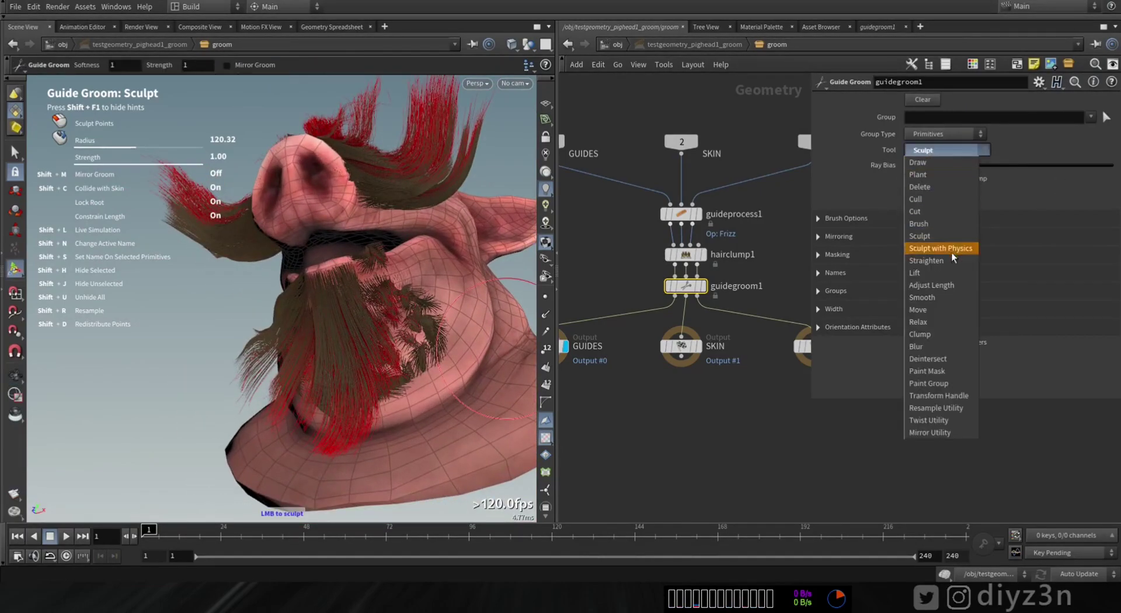
{"action": "left_click", "coordinate": [919, 334]}
{"action": "mouse_move", "coordinate": [350, 385]}
{"action": "left_mouse_down"}
{"action": "mouse_move", "coordinate": [338, 355]}
{"action": "mouse_move", "coordinate": [467, 359]}
{"action": "left_mouse_up"}
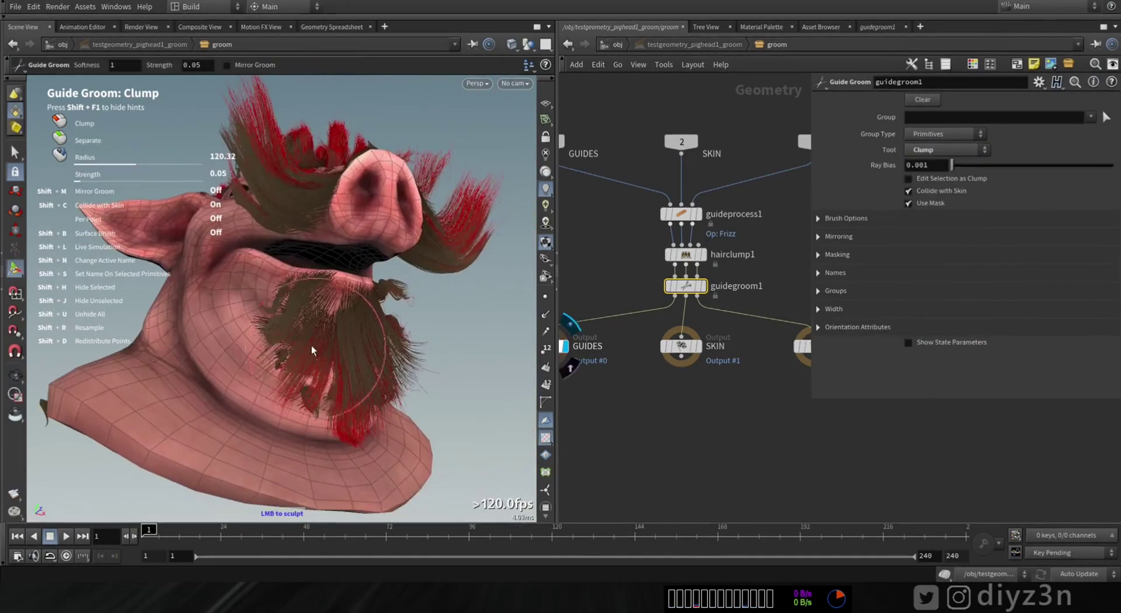
- Trim the chin beard guides with the Guide Groom Cut tool, undoing an unwanted stroke
{"action": "left_click", "coordinate": [941, 150]}
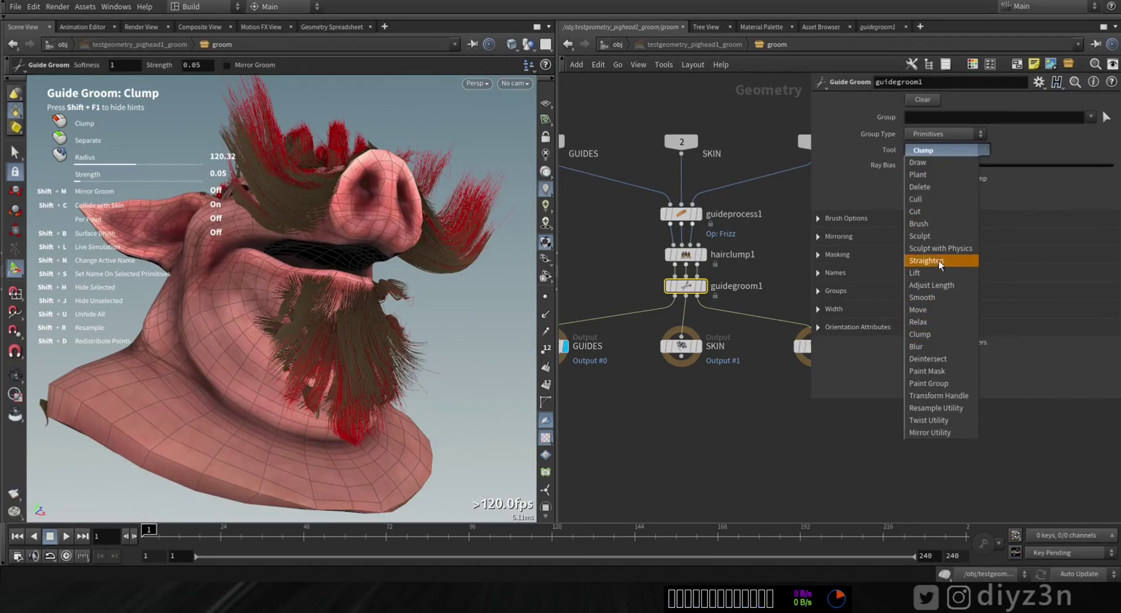
{"action": "left_click", "coordinate": [931, 211]}
{"action": "scroll", "coordinate": [429, 376], "scroll_direction": "up", "scroll_amount": 5}
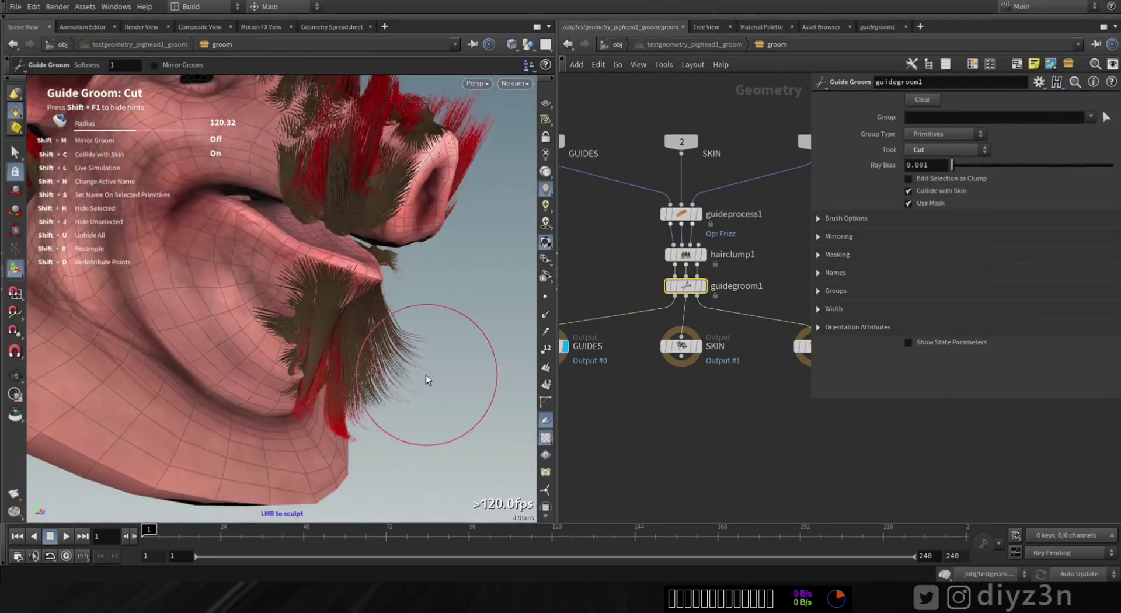
{"action": "left_click_drag", "start_coordinate": [434, 398], "coordinate": [461, 411], "text": "alt"}
{"action": "key", "text": "ctrl+z"}
{"action": "left_click_drag", "start_coordinate": [399, 437], "coordinate": [289, 359], "text": "alt"}
{"action": "left_click_drag", "start_coordinate": [310, 417], "coordinate": [270, 280], "text": "alt"}
{"action": "left_click", "coordinate": [617, 46]}
{"action": "left_click_drag", "start_coordinate": [322, 305], "coordinate": [379, 294], "text": "alt"}
{"action": "double_click", "coordinate": [655, 295]}
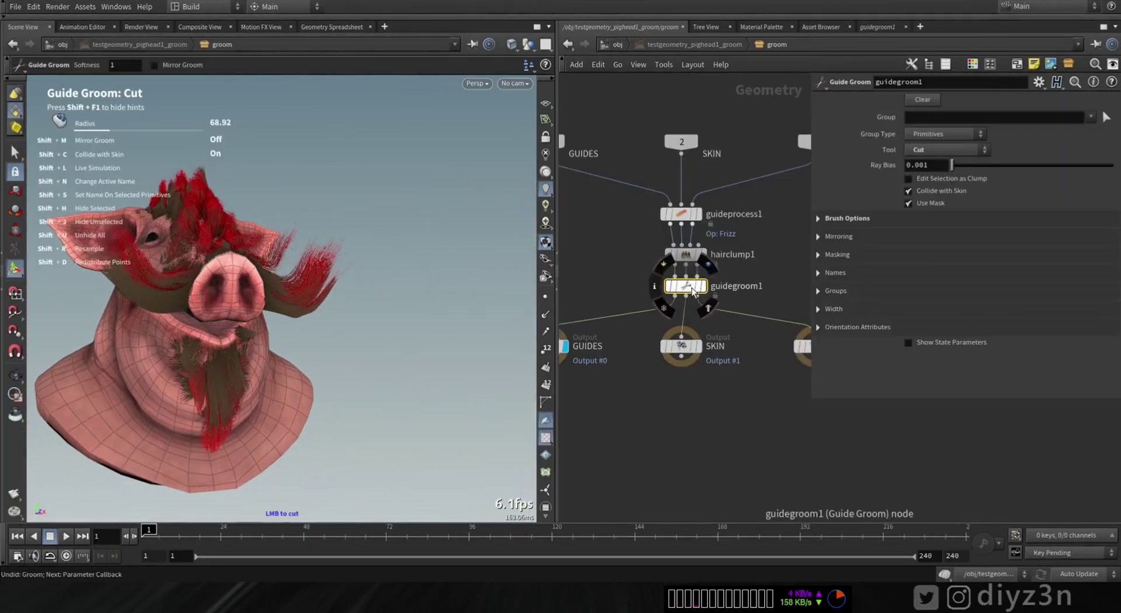
- Raise the guides on the back of the head with the Guide Groom Lift tool
{"action": "left_click", "coordinate": [940, 149]}
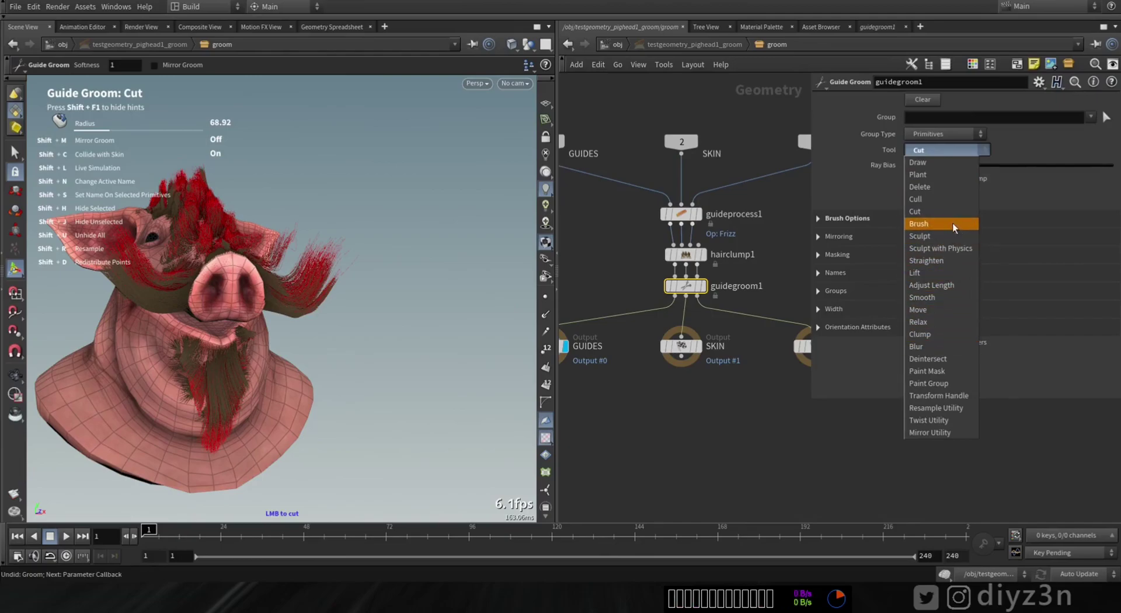
{"action": "left_click", "coordinate": [949, 272]}
{"action": "mouse_move", "coordinate": [207, 315]}
{"action": "left_mouse_down", "text": "alt"}
{"action": "mouse_move", "coordinate": [316, 364]}
{"action": "mouse_move", "coordinate": [204, 401]}
{"action": "left_mouse_up", "text": "alt"}
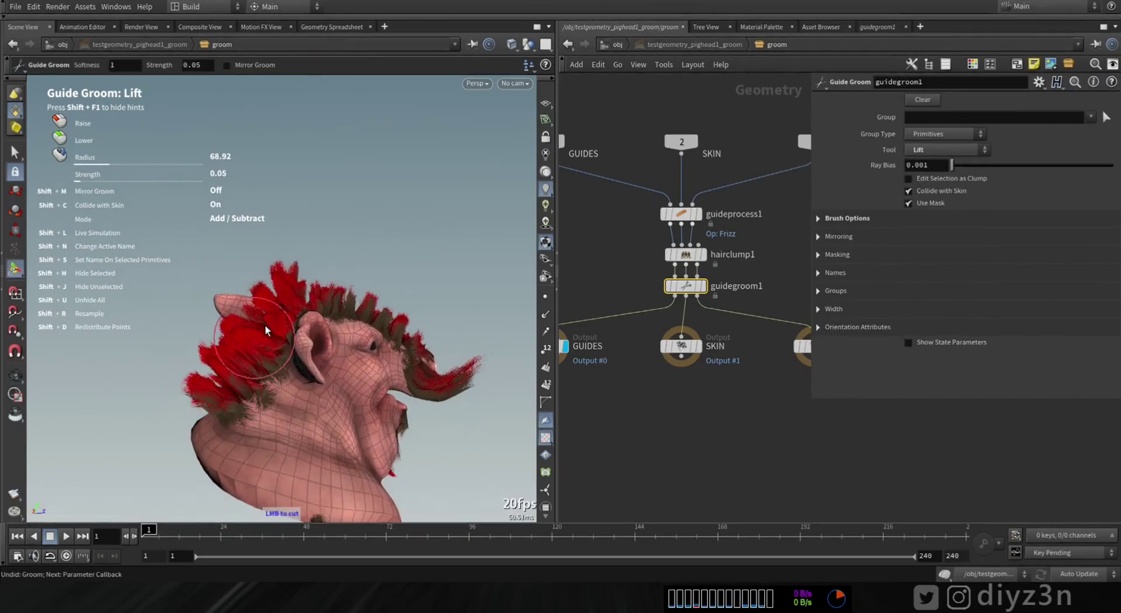
{"action": "left_click_drag", "start_coordinate": [266, 330], "coordinate": [231, 330]}
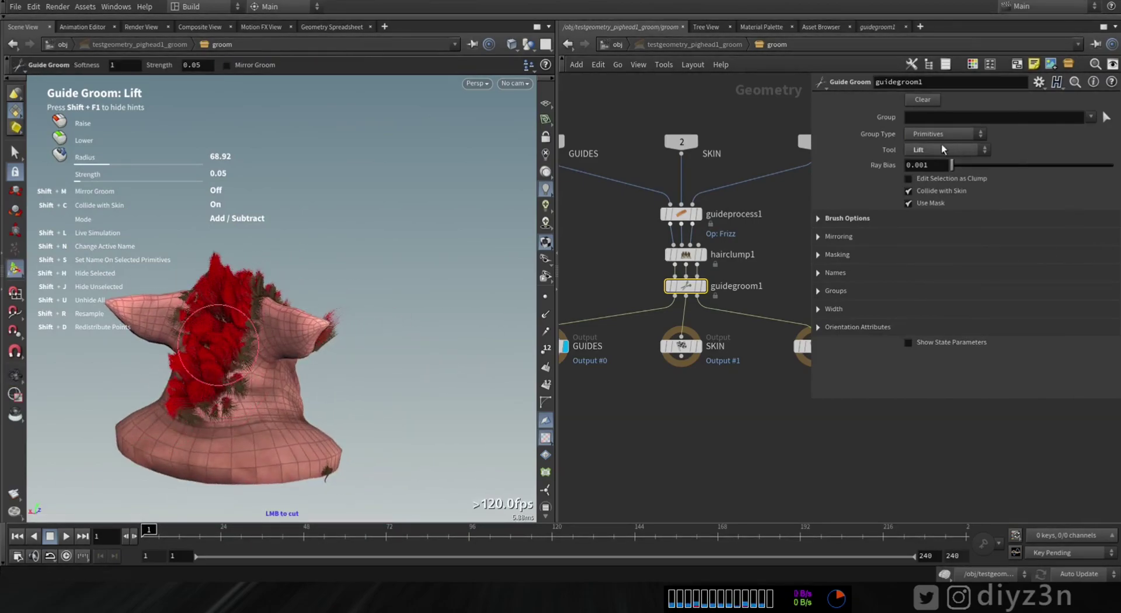
- Lengthen the guides along the back of the head with the Adjust Length tool and check the mohawk from the side
{"action": "left_click", "coordinate": [939, 149]}
{"action": "left_click", "coordinate": [957, 275]}
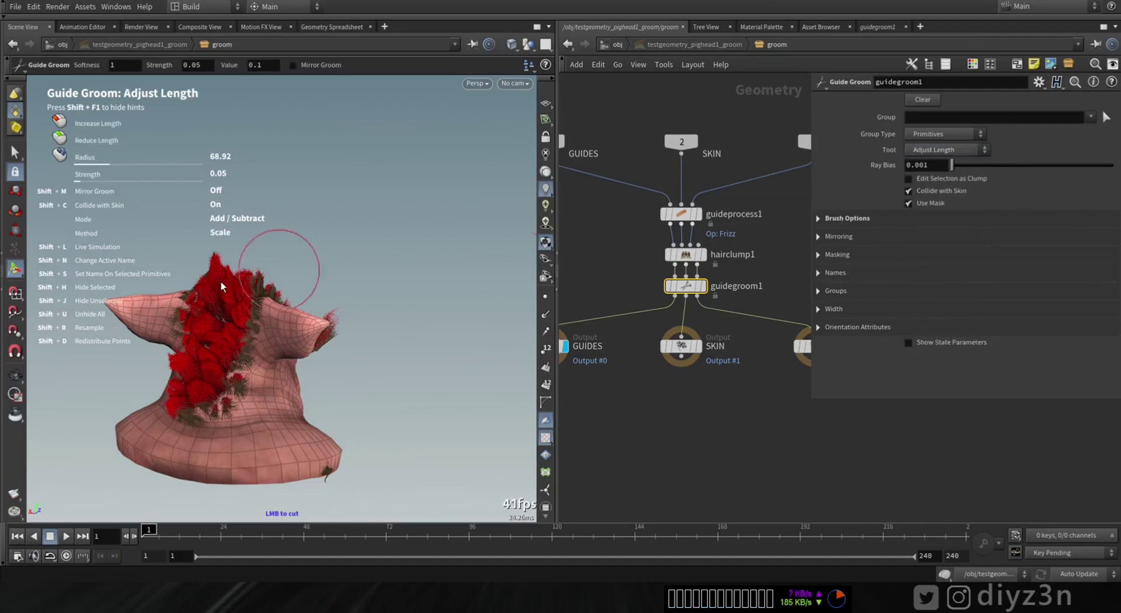
{"action": "left_click_drag", "start_coordinate": [210, 334], "coordinate": [185, 387]}
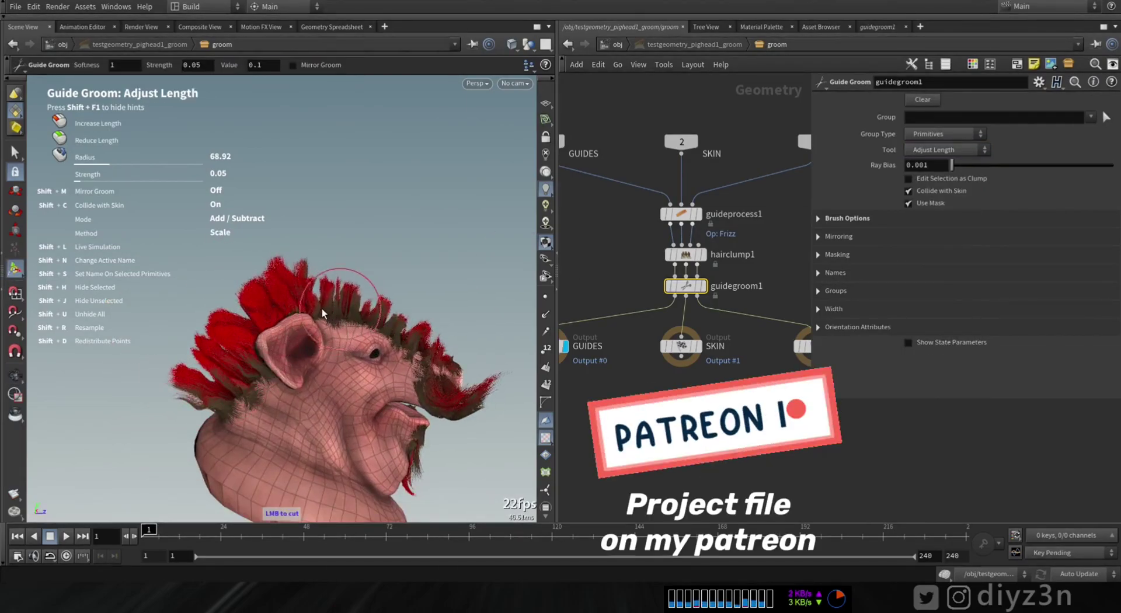
{"action": "key", "text": "space"}
{"action": "left_click_drag", "start_coordinate": [347, 307], "coordinate": [346, 354]}
{"action": "left_click_drag", "start_coordinate": [327, 292], "coordinate": [374, 304]}
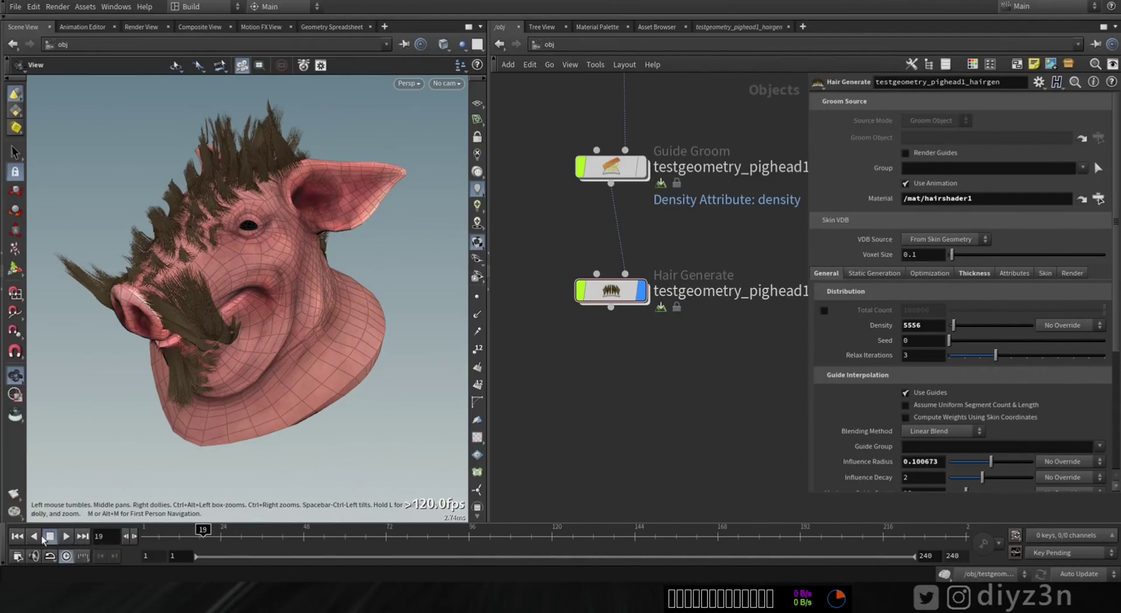
- Insert a Guide Simulate node between the Guide Groom and Hair Generate objects and run the hair simulation briefly
{"action": "left_click_drag", "start_coordinate": [127, 440], "coordinate": [251, 283]}
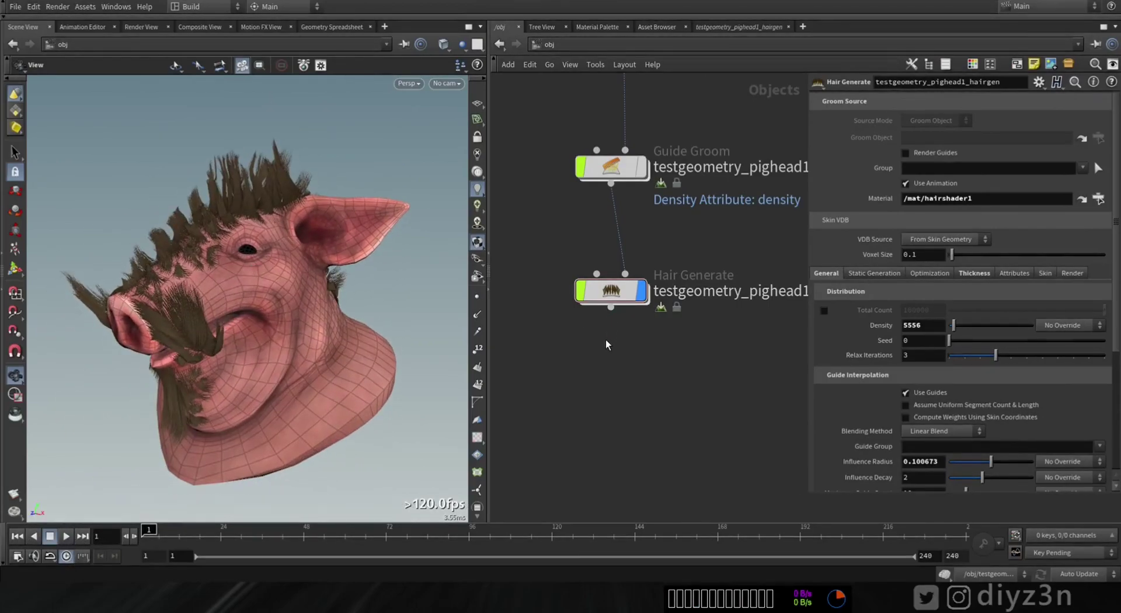
{"action": "key", "text": "Tab"}
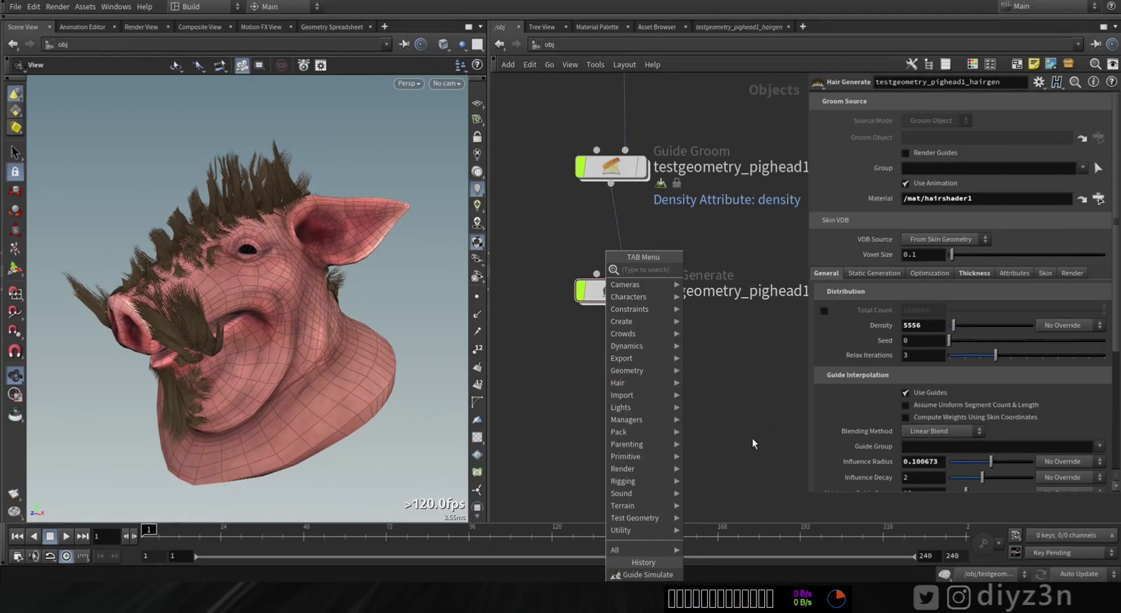
{"action": "left_click", "coordinate": [745, 419]}
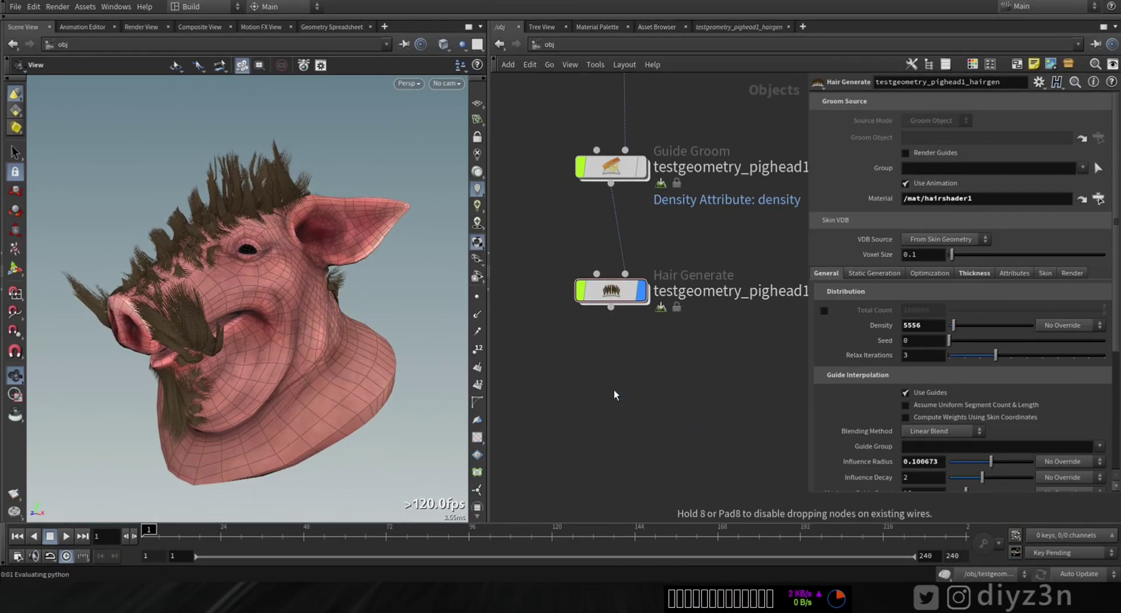
{"action": "left_click", "coordinate": [614, 390]}
{"action": "left_click_drag", "start_coordinate": [631, 432], "coordinate": [609, 243]}
{"action": "left_click_drag", "start_coordinate": [627, 298], "coordinate": [639, 304]}
{"action": "left_click_drag", "start_coordinate": [572, 265], "coordinate": [625, 256]}
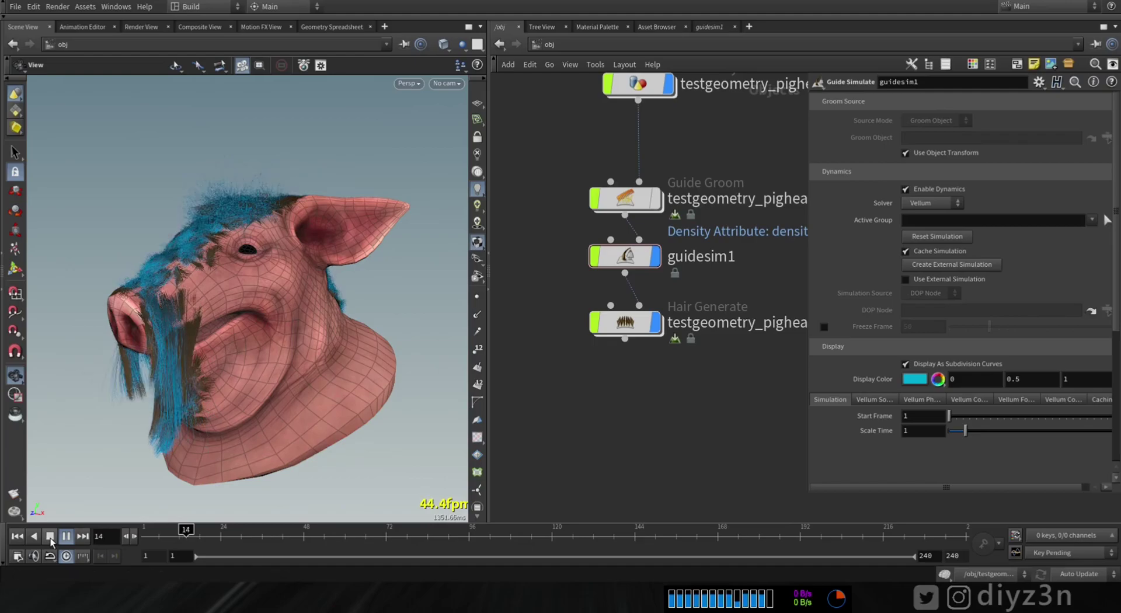
{"action": "key", "text": "Escape"}
- Switch to Unreal Engine and examine the Piggy mesh and its hair groom from several angles
{"action": "right_click_drag", "start_coordinate": [178, 276], "coordinate": [205, 291]}
{"action": "middle_click_drag", "start_coordinate": [206, 290], "coordinate": [220, 258]}
{"action": "right_click_drag", "start_coordinate": [220, 258], "coordinate": [226, 288]}
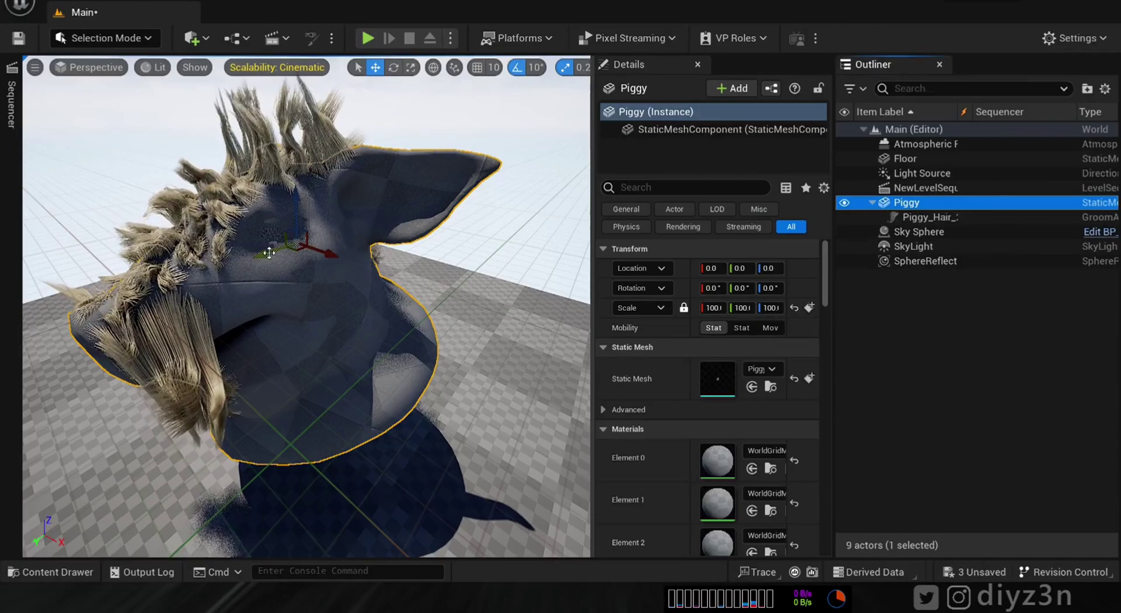
{"action": "left_click_drag", "start_coordinate": [271, 249], "coordinate": [286, 324]}
{"action": "left_click_drag", "start_coordinate": [327, 257], "coordinate": [266, 327]}
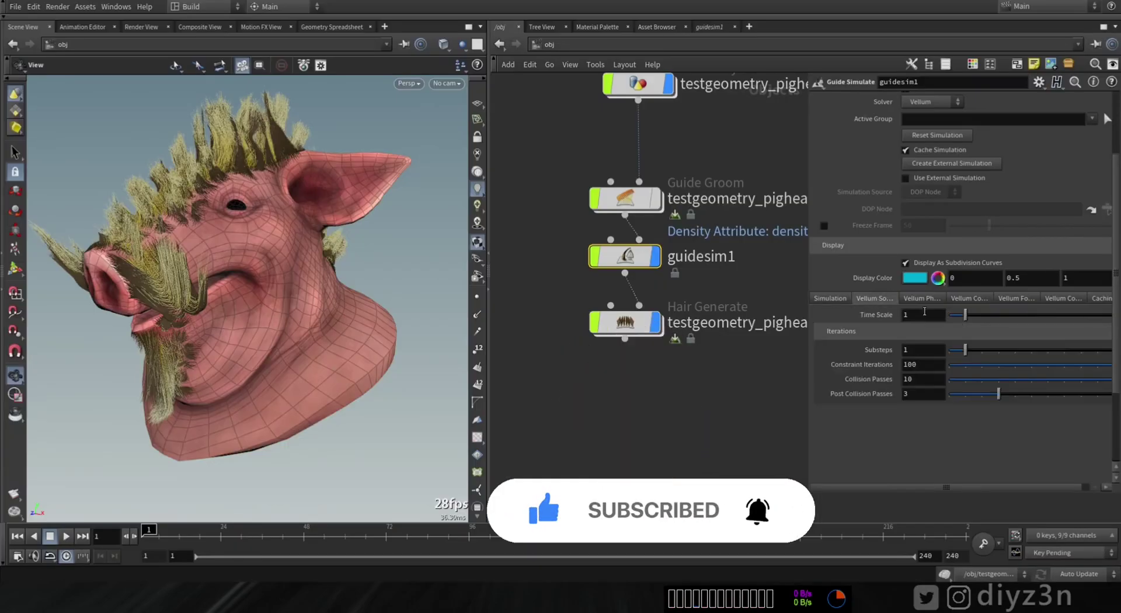
- Try the Wire Solver on guidesim1 with a test playback and set the solver back to Vellum
{"action": "left_click", "coordinate": [926, 299]}
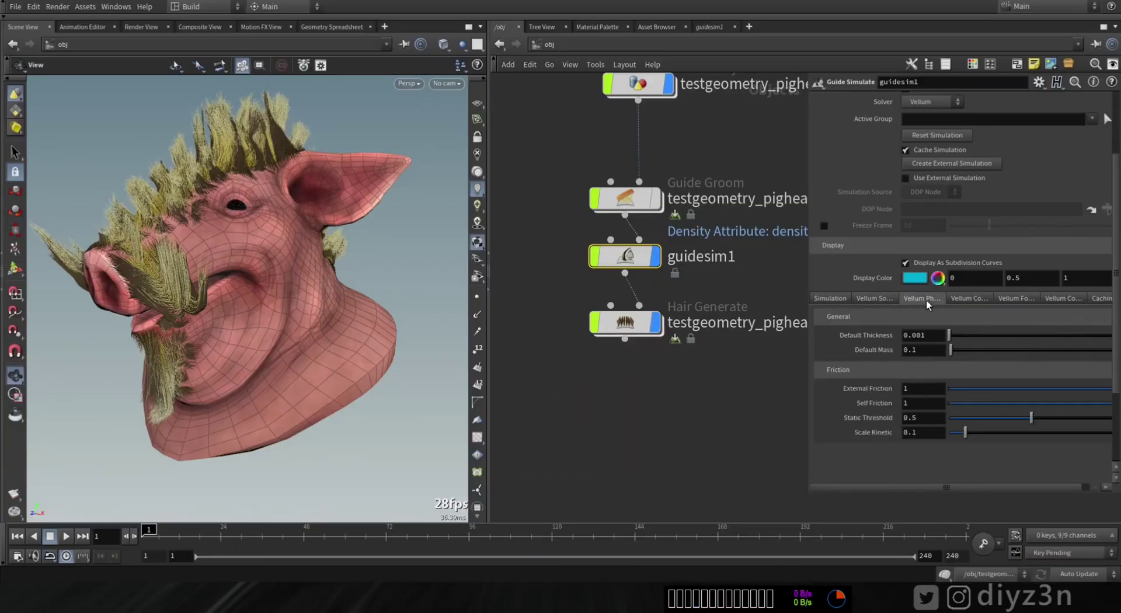
{"action": "left_click", "coordinate": [934, 103]}
{"action": "left_click", "coordinate": [938, 115]}
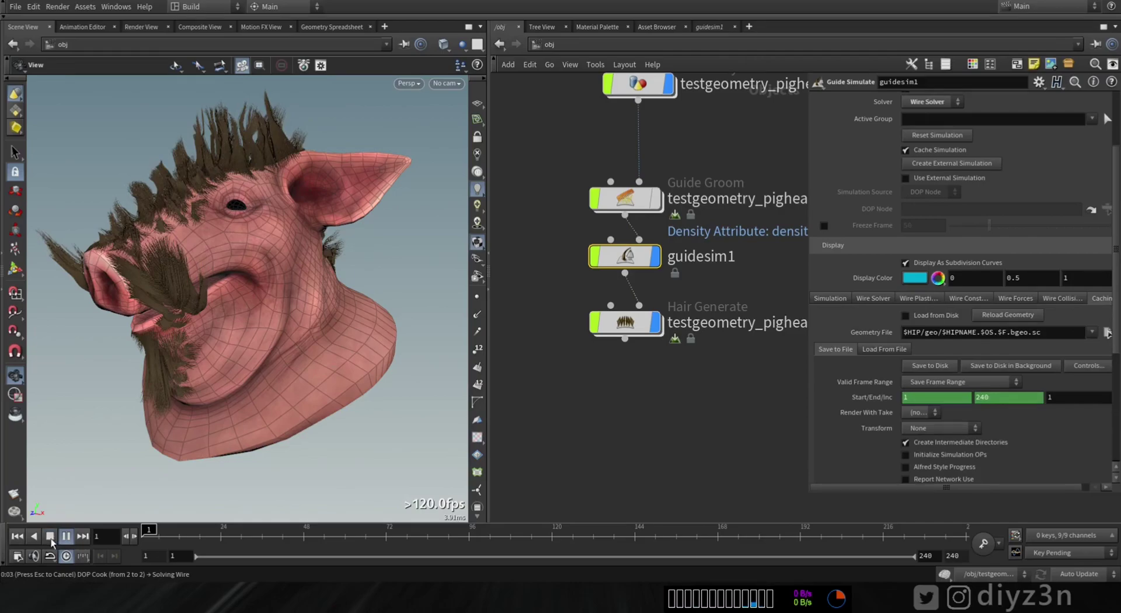
{"action": "left_click", "coordinate": [18, 539]}
{"action": "left_click", "coordinate": [52, 537]}
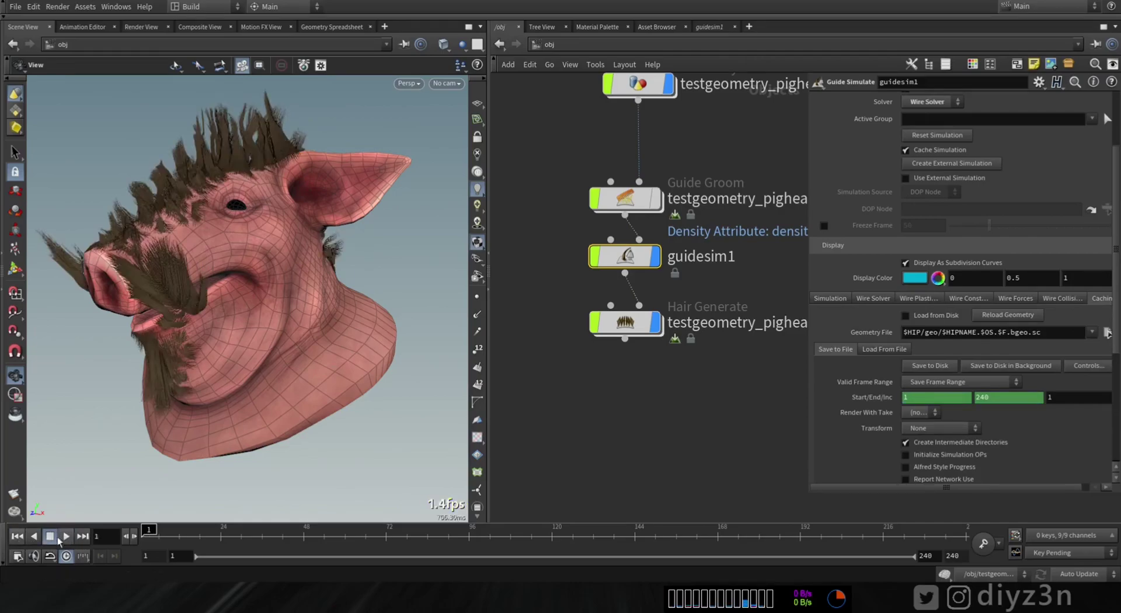
{"action": "left_click", "coordinate": [918, 126]}
- Review the Vellum physics, constraint and collision settings of guidesim1
{"action": "left_click", "coordinate": [924, 298]}
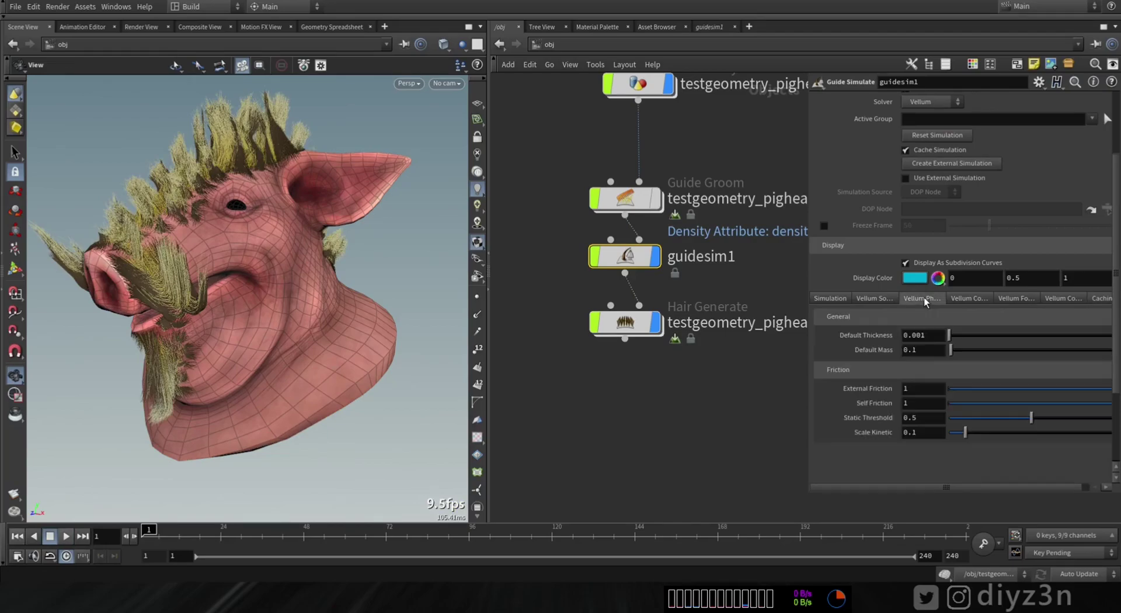
{"action": "left_click", "coordinate": [962, 298]}
{"action": "left_click", "coordinate": [1063, 298]}
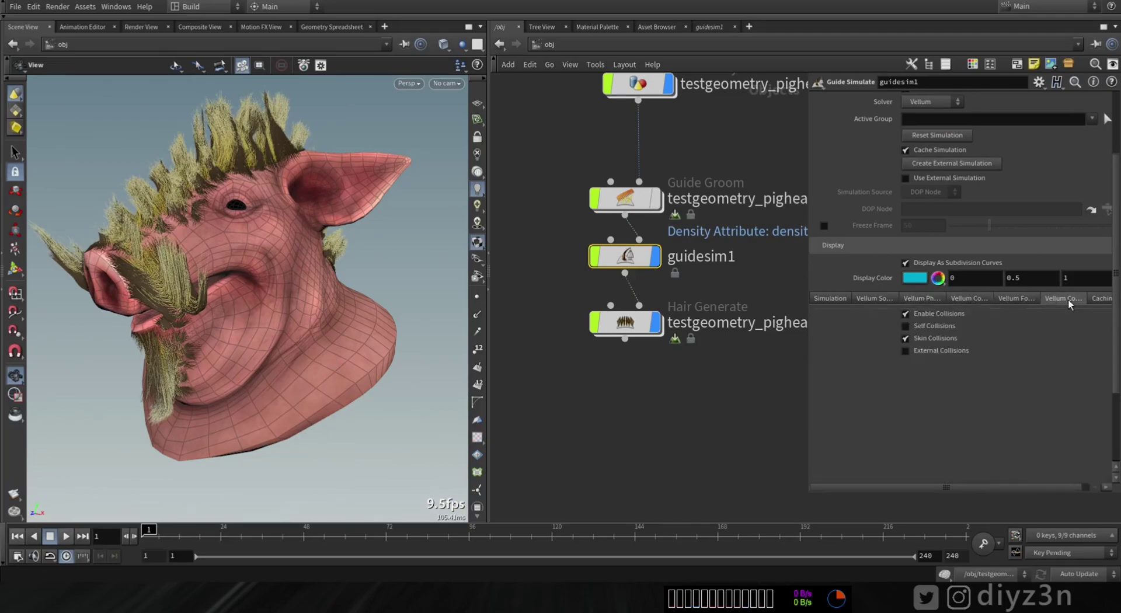
- Review the Vellum force settings of guidesim1 and look inside its node network before returning to the object level
{"action": "left_click", "coordinate": [1018, 297]}
{"action": "double_click", "coordinate": [628, 262]}
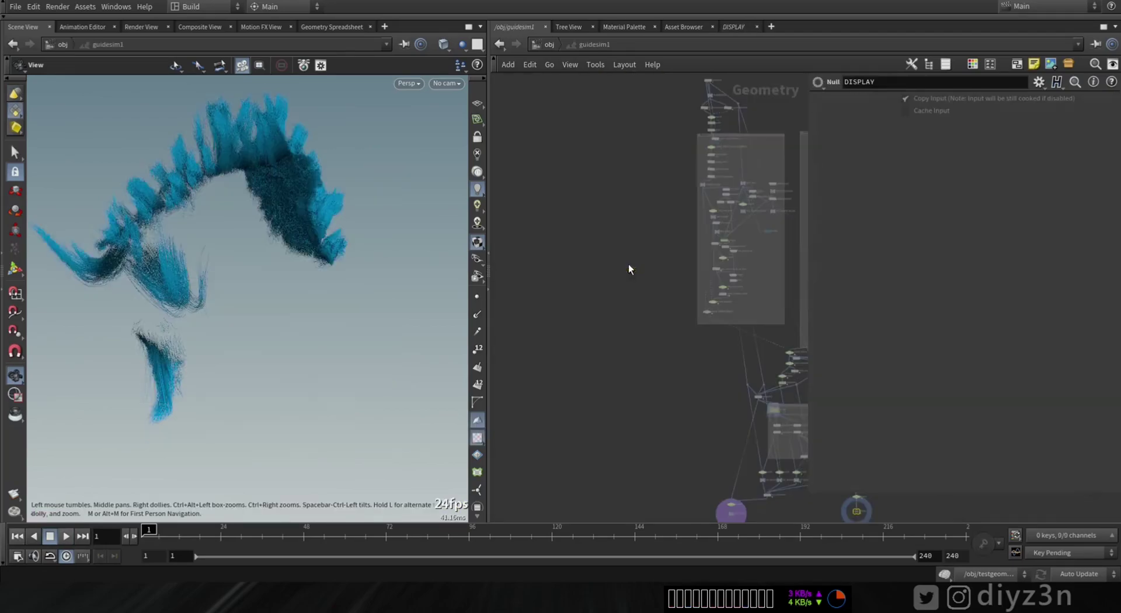
{"action": "left_click", "coordinate": [548, 46]}
- Create an external simulation for guidesim1 and place the guidesim1_vellum_sim object below the groom nodes at the object level
{"action": "scroll", "coordinate": [1119, 201], "scroll_direction": "up", "scroll_amount": 2}
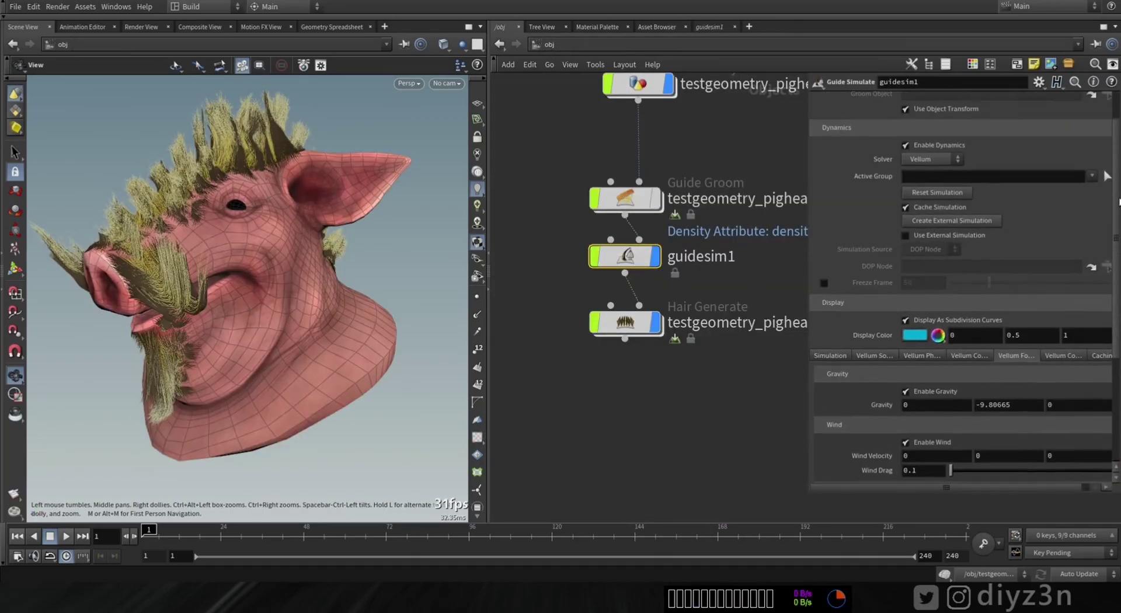
{"action": "left_click", "coordinate": [952, 220]}
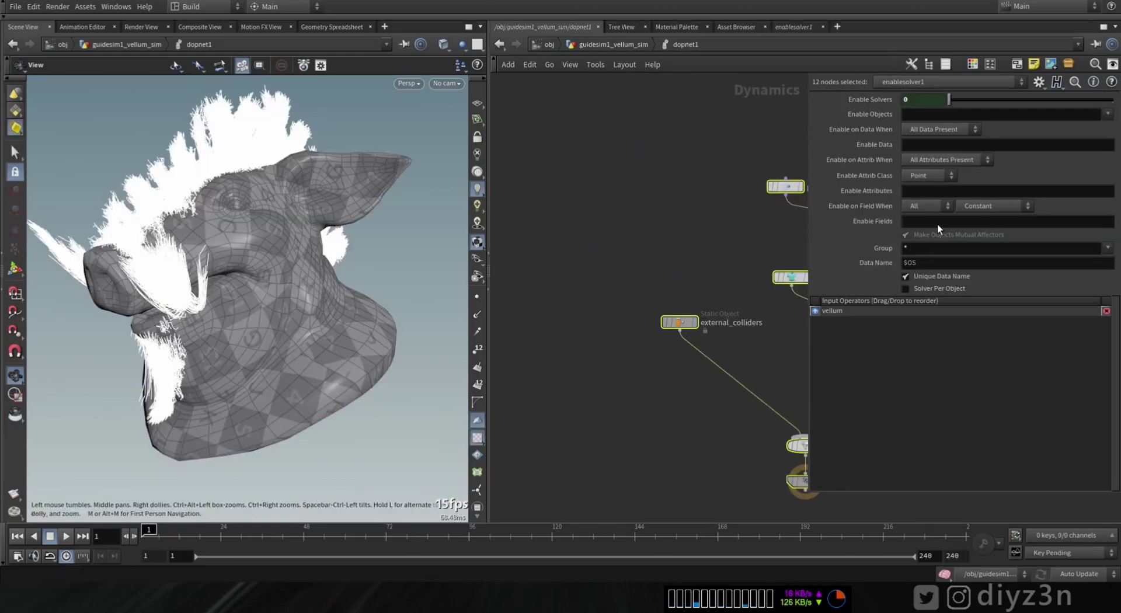
{"action": "left_click", "coordinate": [548, 45]}
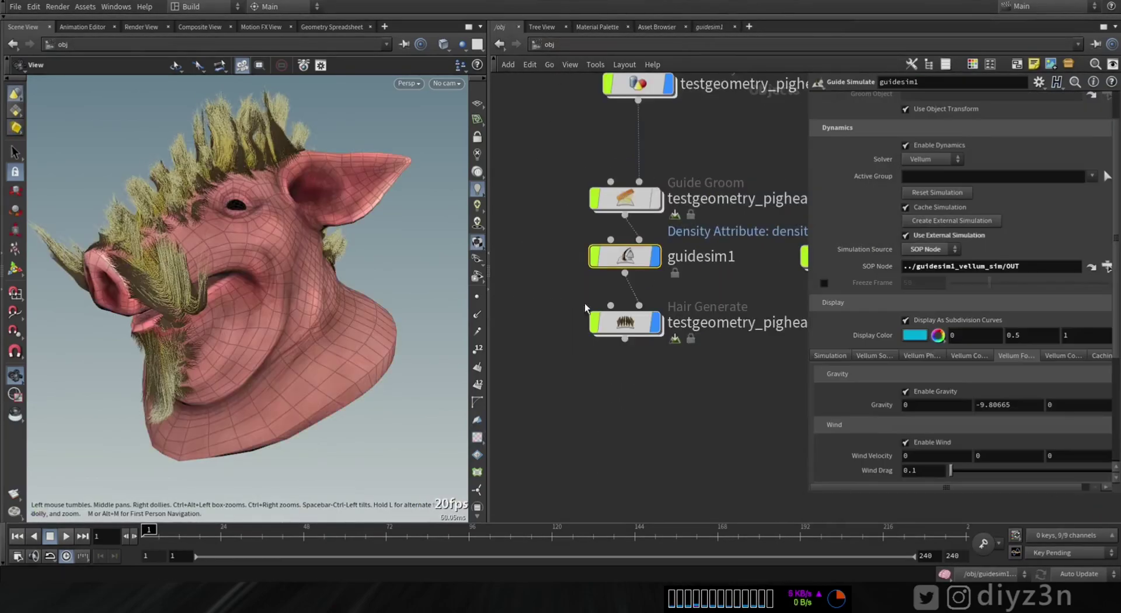
{"action": "middle_click_drag", "start_coordinate": [660, 396], "coordinate": [603, 389]}
{"action": "left_click_drag", "start_coordinate": [711, 291], "coordinate": [667, 409]}
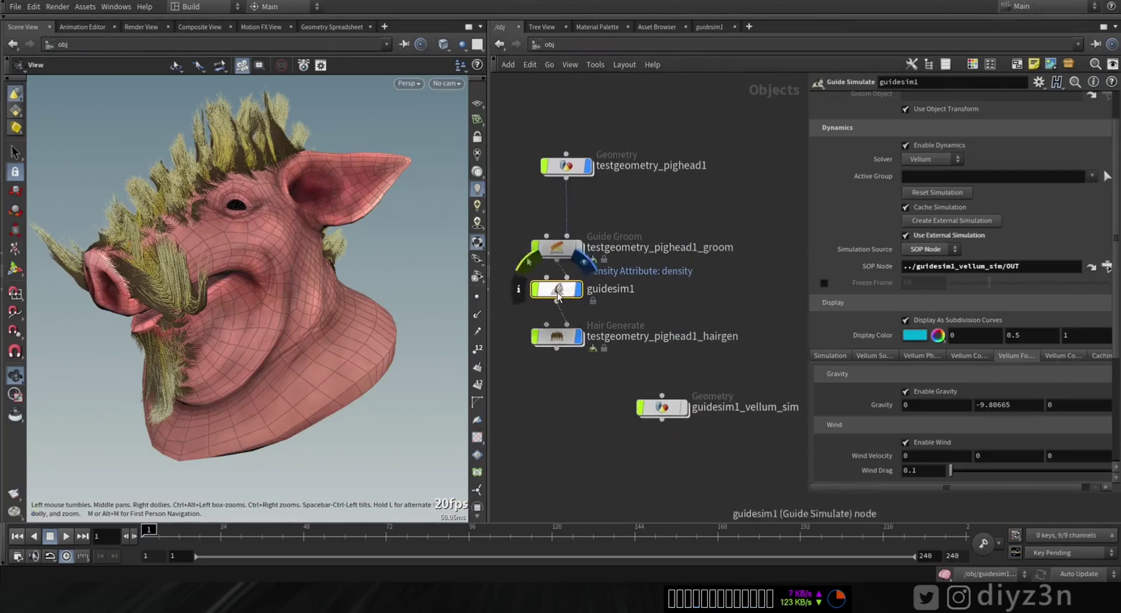
- Open dopnet1 inside guidesim1_vellum_sim and examine its Vellum solver, forces, merge and external collider nodes
{"action": "double_click", "coordinate": [665, 408]}
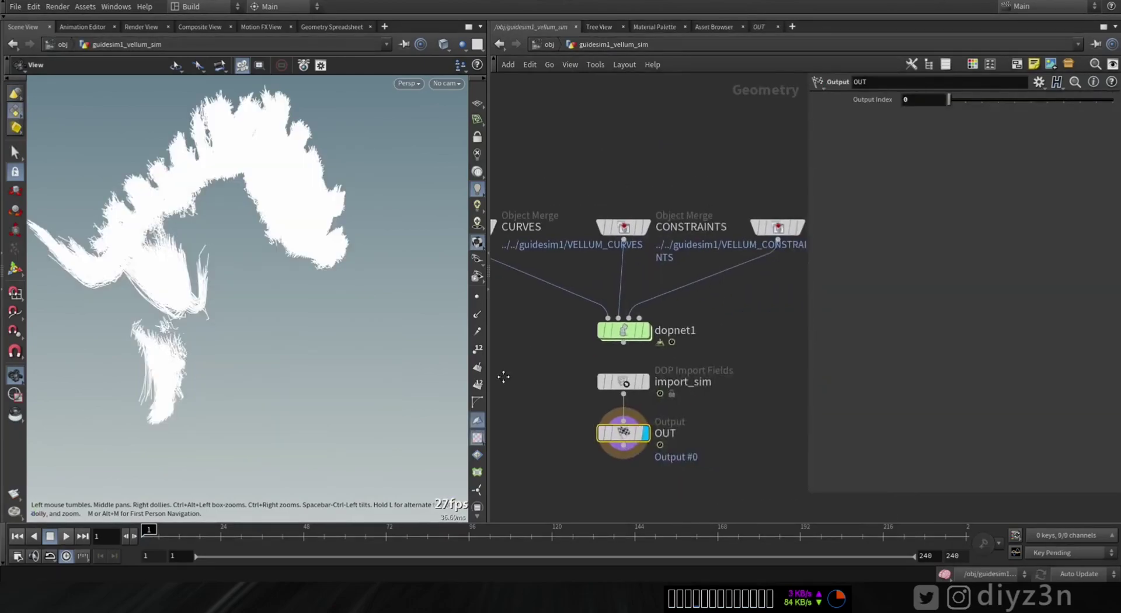
{"action": "double_click", "coordinate": [617, 334]}
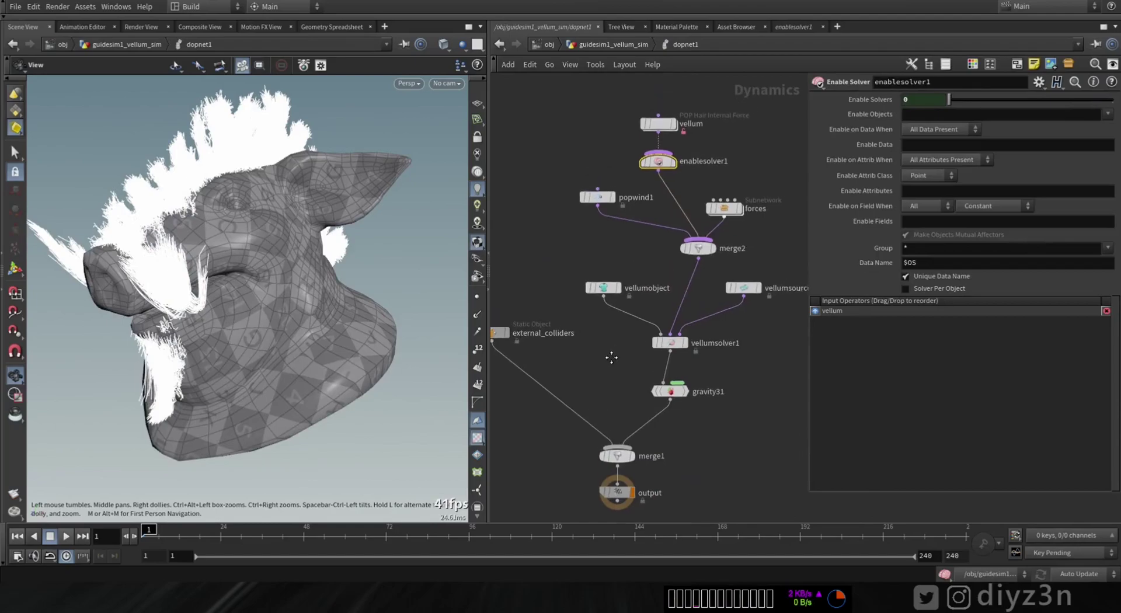
{"action": "scroll", "coordinate": [674, 328], "scroll_direction": "up", "scroll_amount": 1}
{"action": "middle_click_drag", "start_coordinate": [590, 423], "coordinate": [670, 391]}
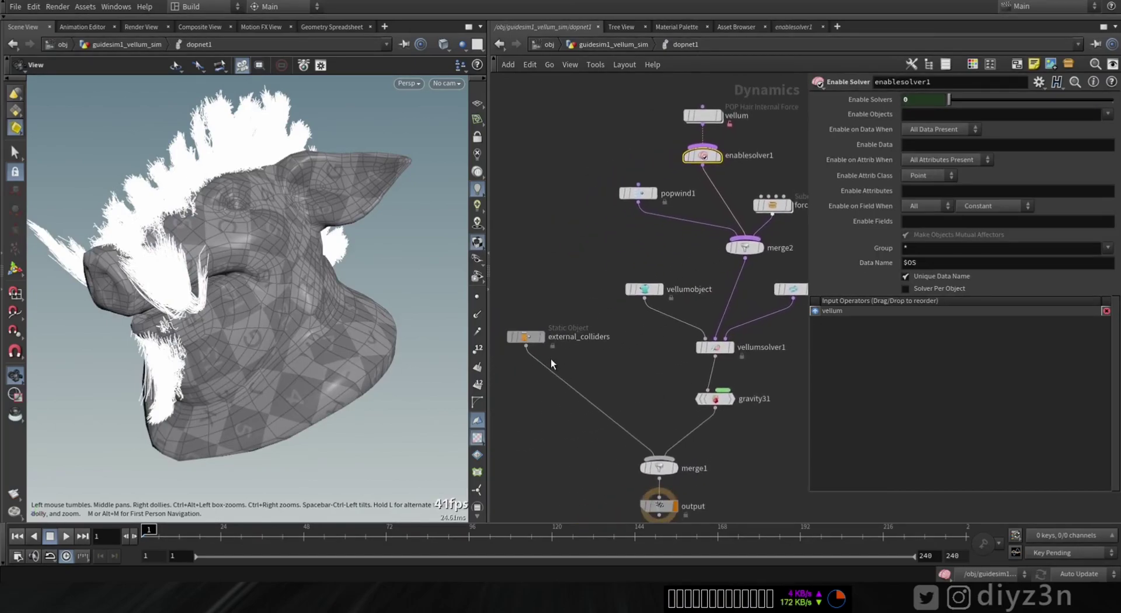
{"action": "middle_click_drag", "start_coordinate": [716, 273], "coordinate": [619, 300]}
{"action": "scroll", "coordinate": [619, 298], "scroll_direction": "up", "scroll_amount": 2}
{"action": "middle_click", "coordinate": [706, 315]}
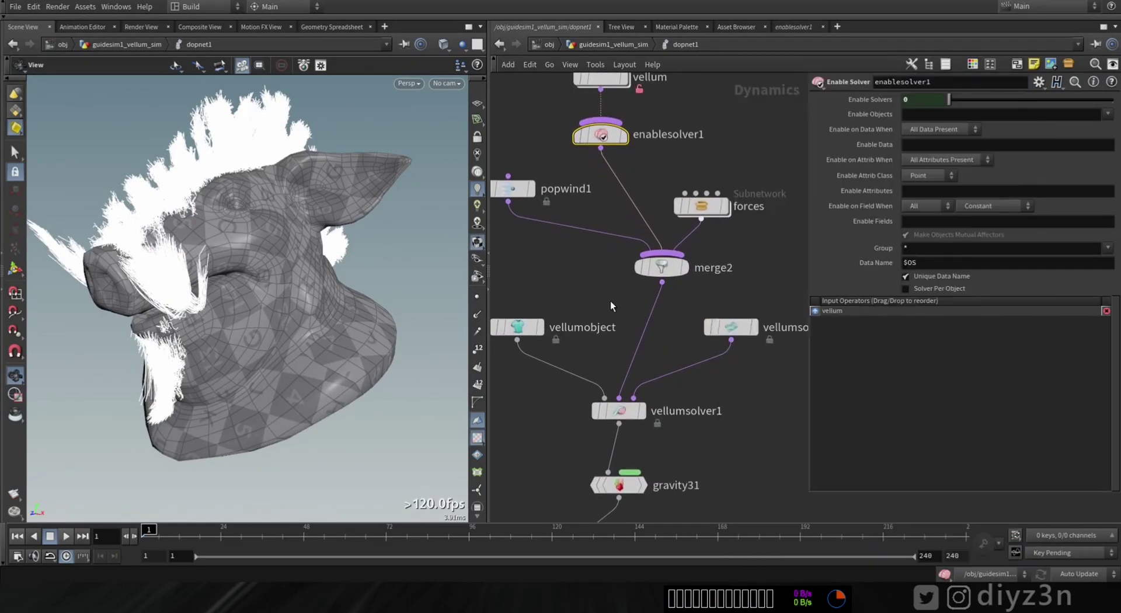
{"action": "middle_click_drag", "start_coordinate": [603, 173], "coordinate": [630, 247]}
{"action": "middle_click_drag", "start_coordinate": [711, 235], "coordinate": [643, 318]}
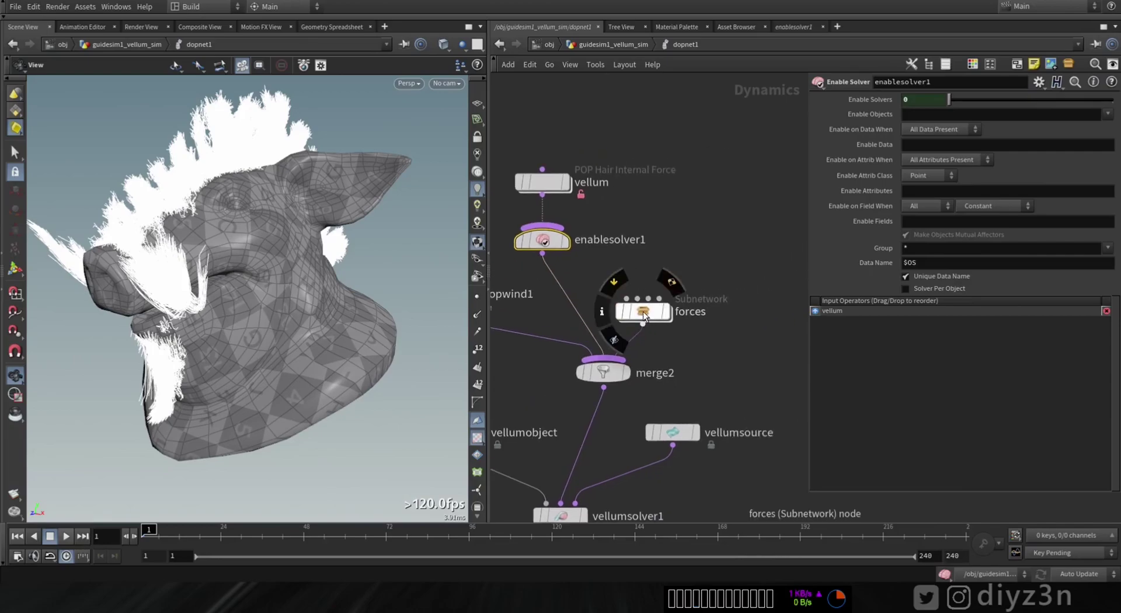
- Inside the forces subnetwork, add a POP Force node wired between the Stream to Apply Forces to input and force_output
{"action": "double_click", "coordinate": [643, 311]}
{"action": "key", "text": "Tab"}
{"action": "type", "text": "pop"}
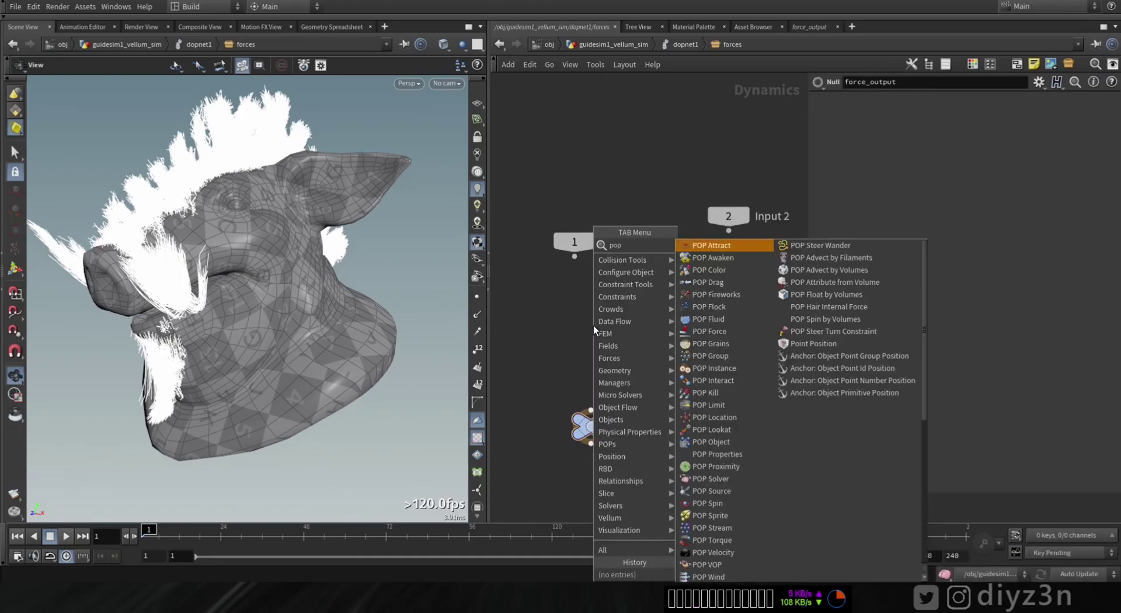
{"action": "left_click", "coordinate": [734, 331]}
{"action": "left_click", "coordinate": [596, 350]}
{"action": "left_click", "coordinate": [586, 359]}
{"action": "left_click_drag", "start_coordinate": [586, 334], "coordinate": [575, 256]}
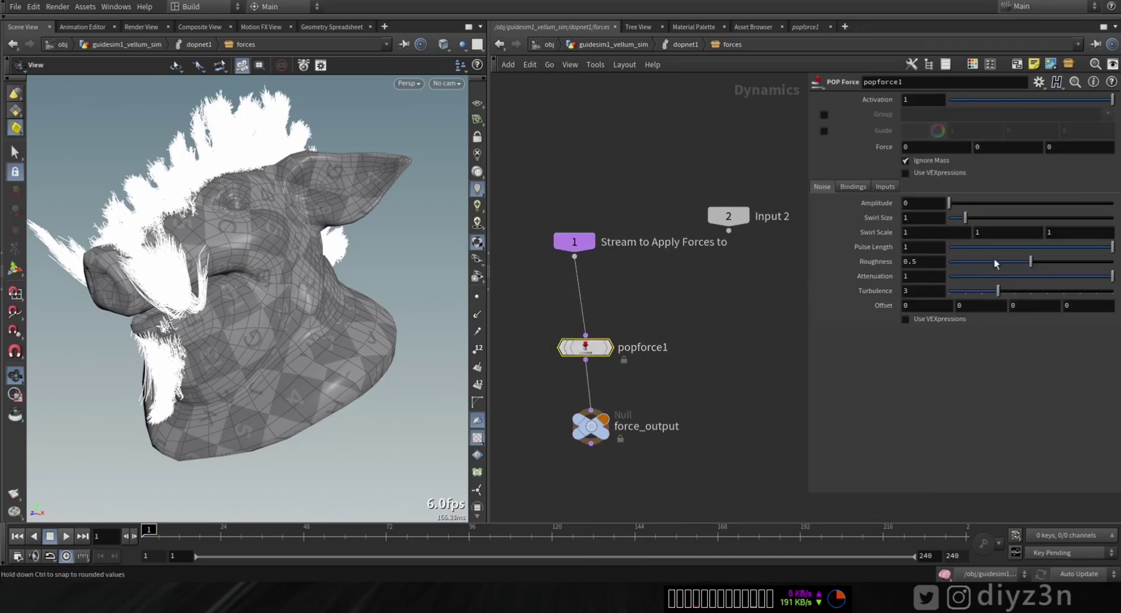
- Set the noise amplitude of popforce1 to 10 and play the simulation
{"action": "left_click", "coordinate": [64, 536]}
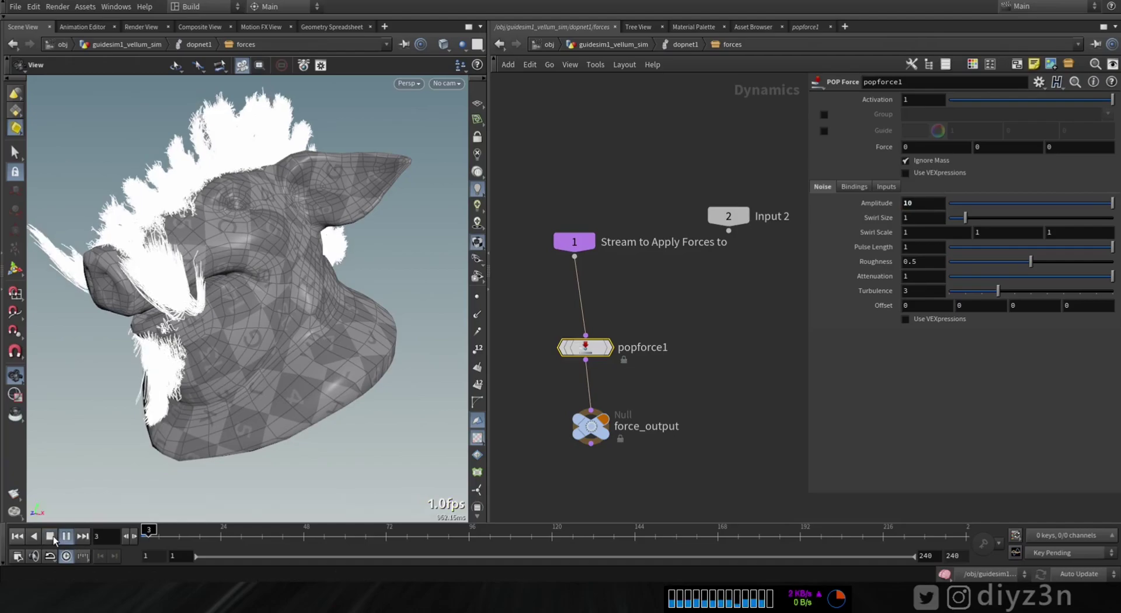